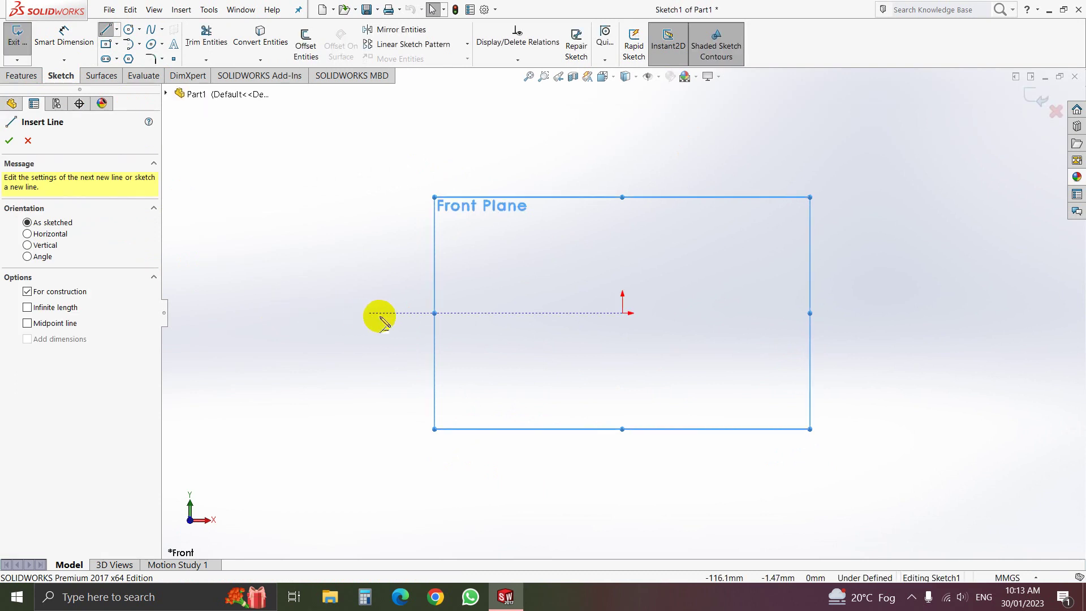
# Sketch a horizontal construction centerline about 254 mm long through the origin on the Front Plane.
pyautogui.moveTo(385, 314)
pyautogui.mouseDown()
pyautogui.moveTo(810, 303)
pyautogui.moveTo(921, 313)
pyautogui.mouseUp()
pyautogui.rightClick(923, 313)
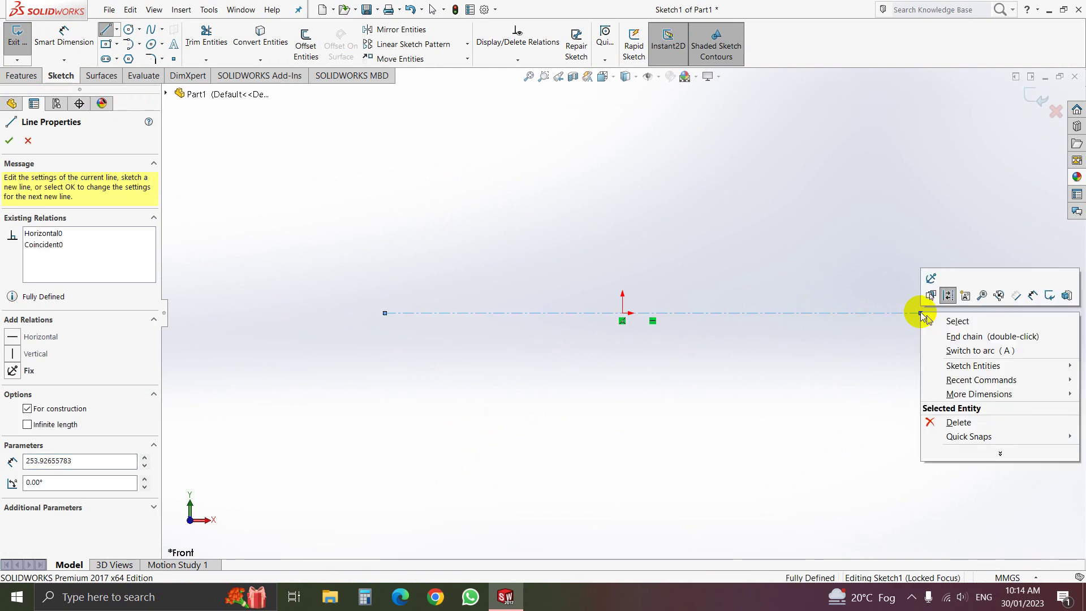
pyautogui.click(931, 322)
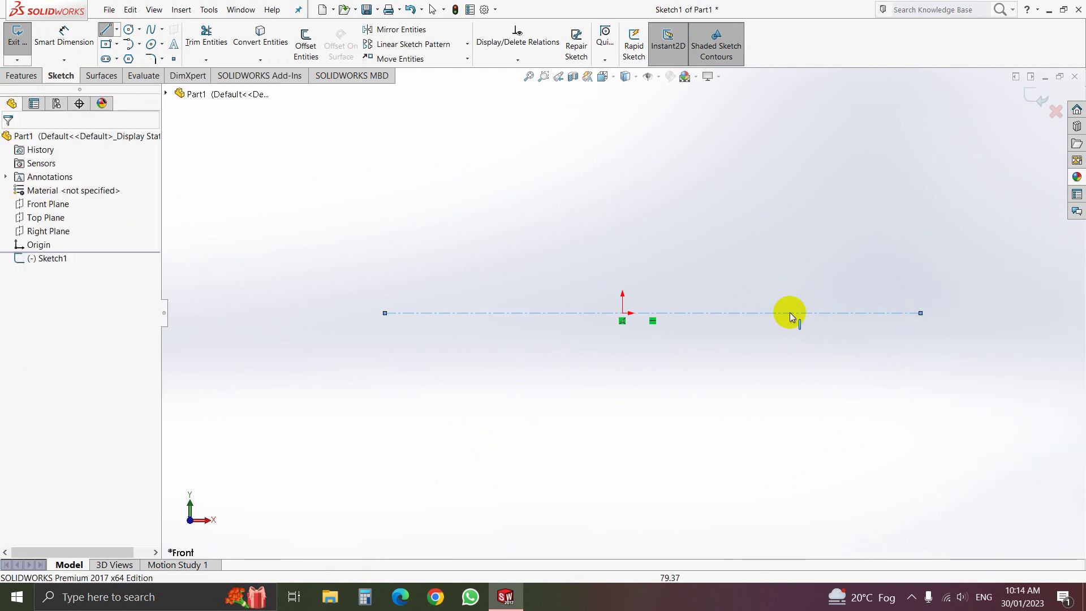
# Sketch a vertical construction centerline about 161 mm long through the origin, crossing the horizontal centerline.
pyautogui.click(116, 29)
pyautogui.click(122, 44)
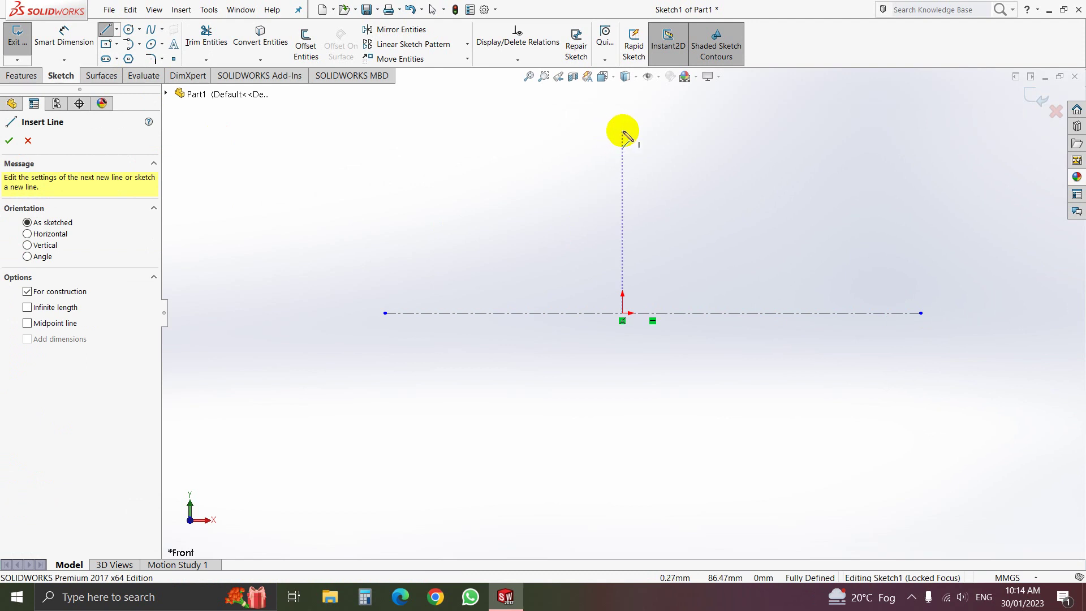
pyautogui.click(623, 132)
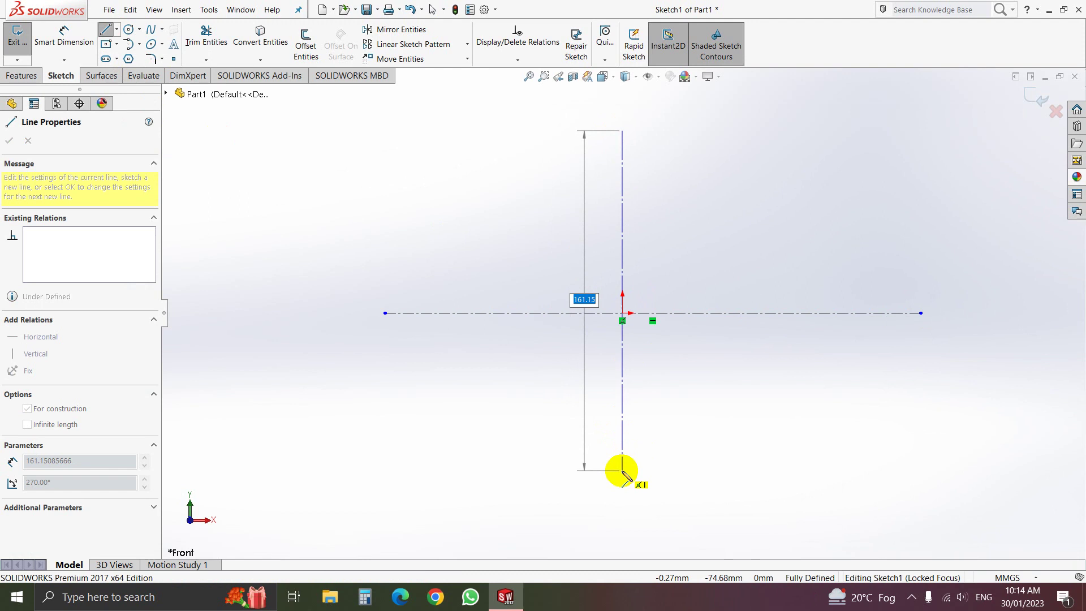
pyautogui.click(622, 471)
pyautogui.rightClick(622, 470)
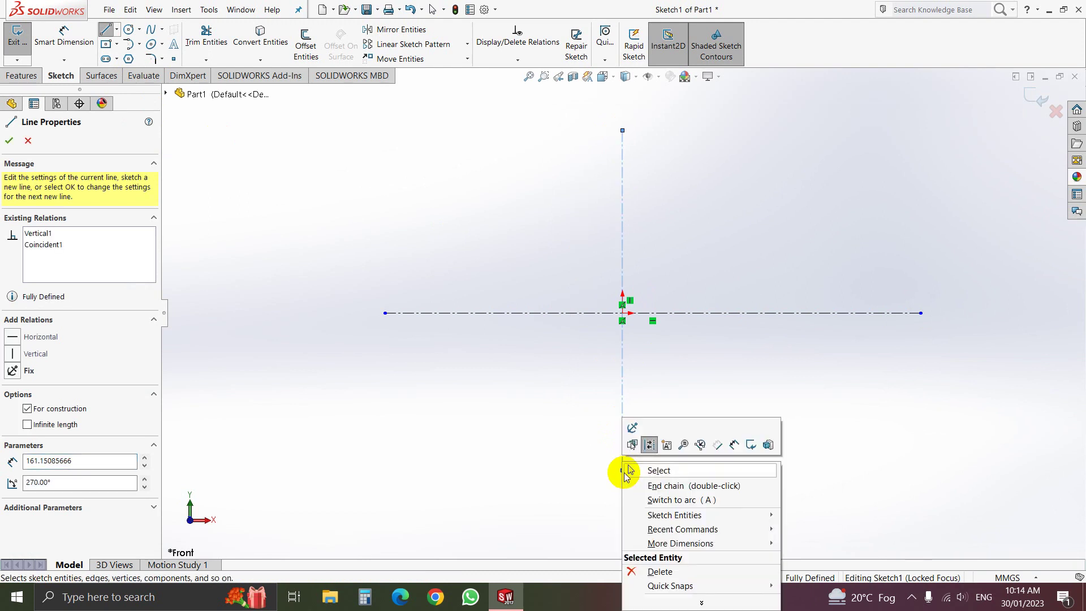
pyautogui.click(652, 475)
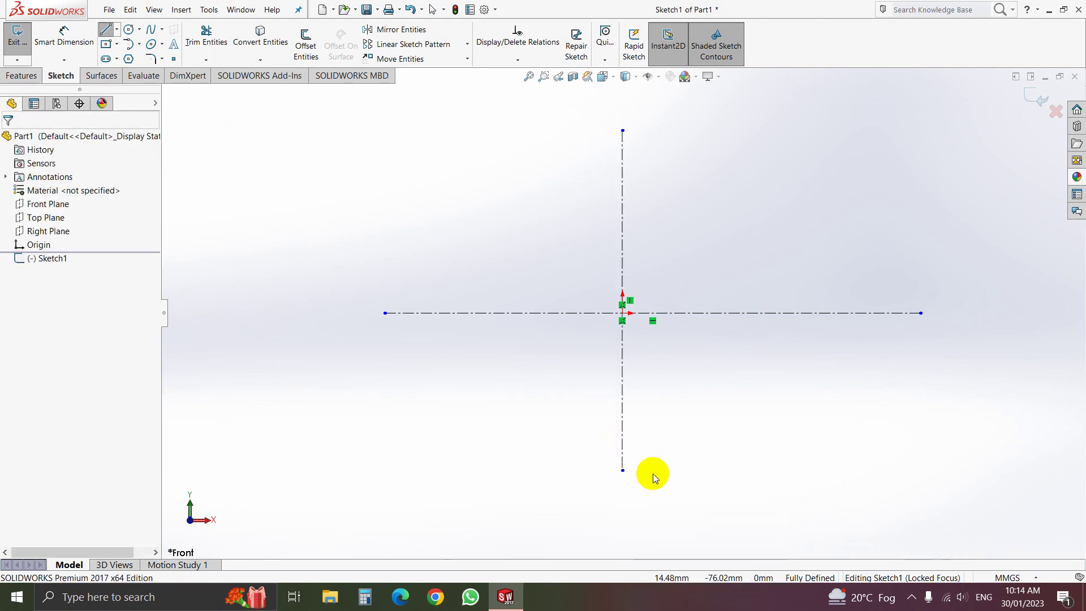
# Draw a 150 mm horizontal midpoint line centred on the vertical centerline, about 25 mm above the origin.
pyautogui.click(116, 32)
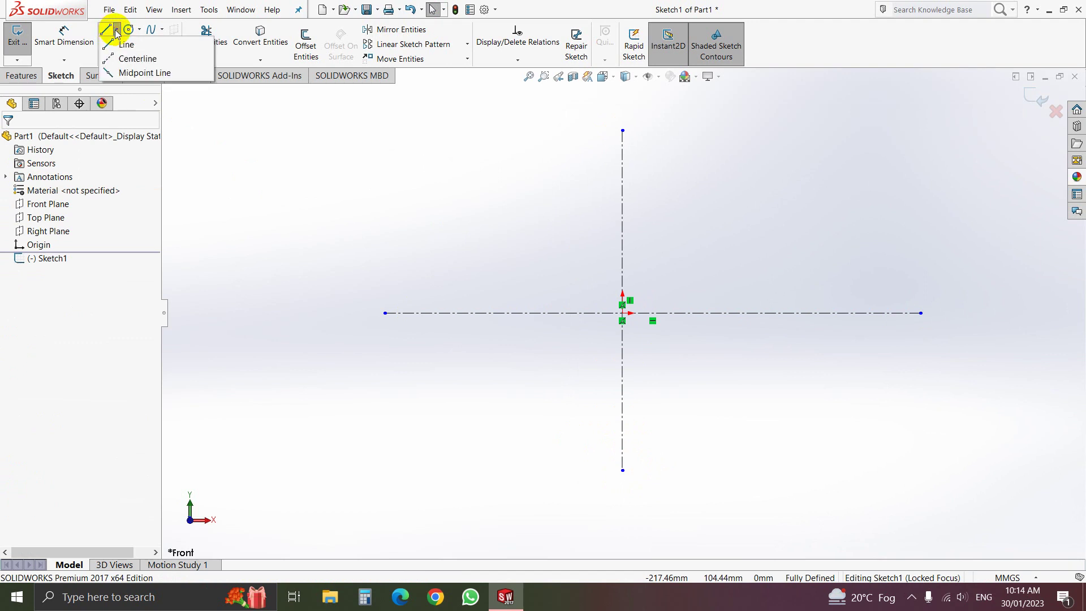
pyautogui.click(134, 73)
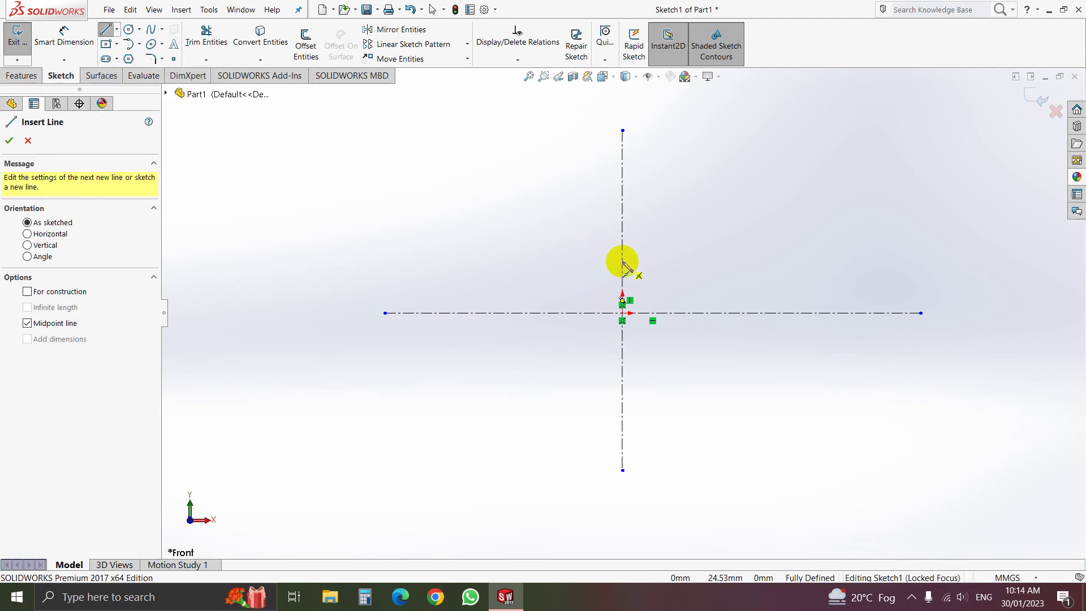
pyautogui.click(623, 262)
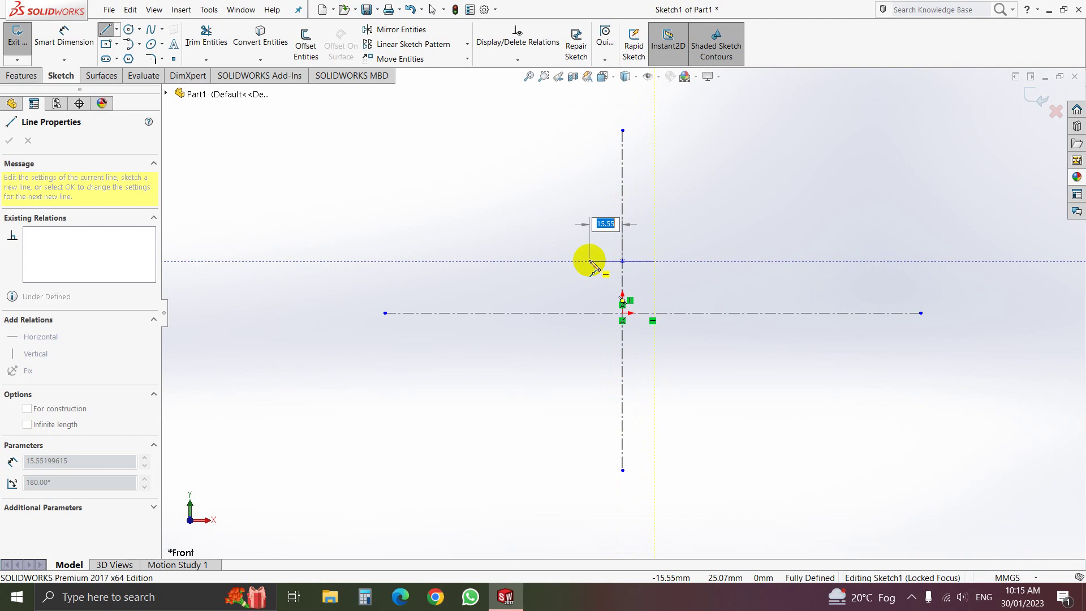
pyautogui.write('150')
pyautogui.press('Return')
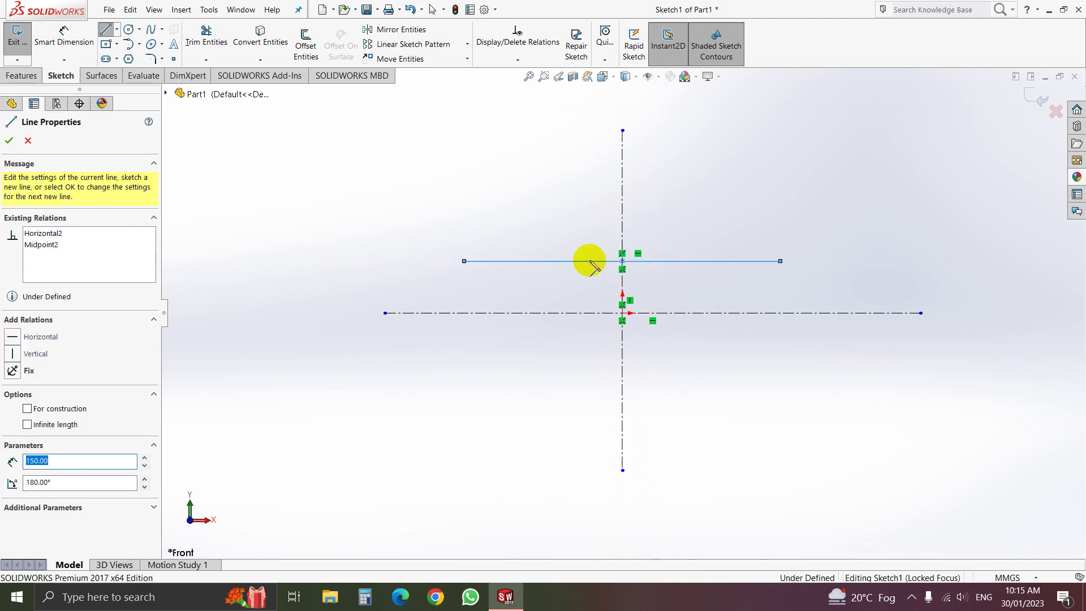
pyautogui.rightClick(341, 175)
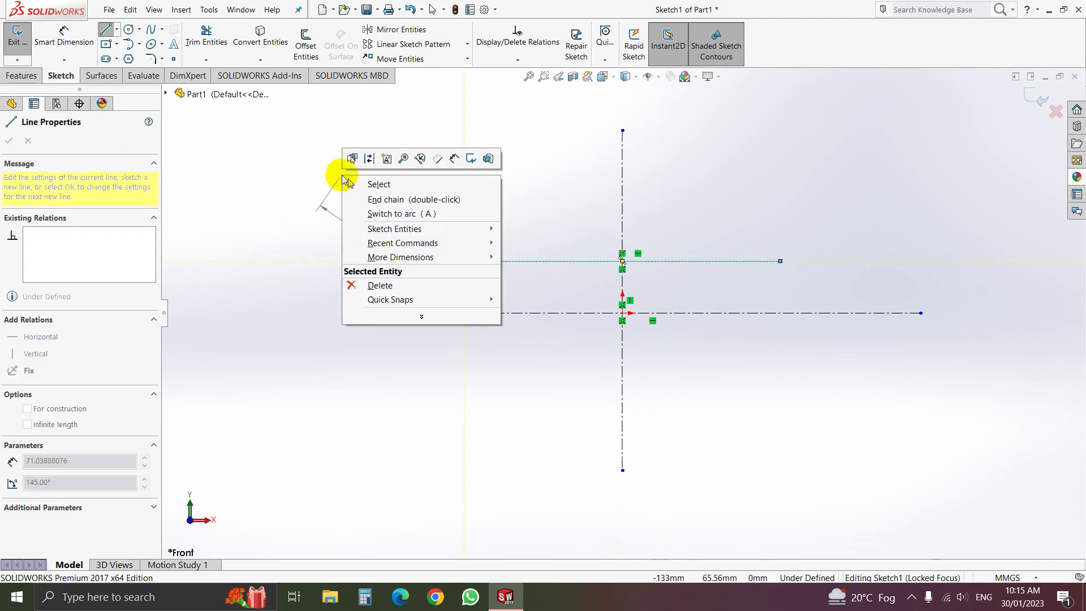
pyautogui.click(377, 187)
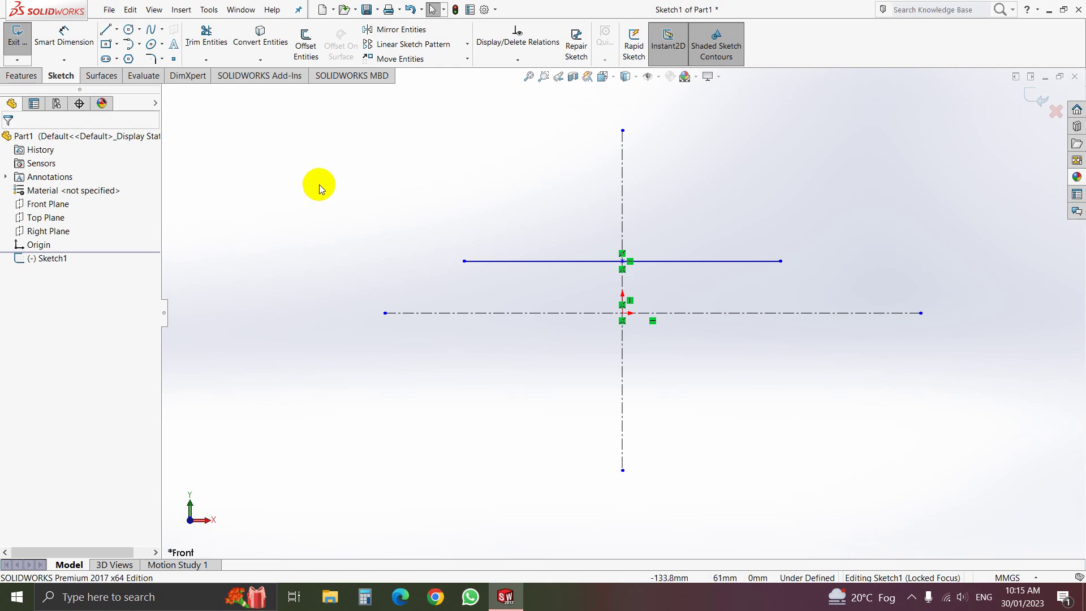
# From the base line's right end, draw connected lines 25 mm right, 50 mm up and 25 mm back left to outline the lower flange.
pyautogui.click(116, 32)
pyautogui.click(125, 48)
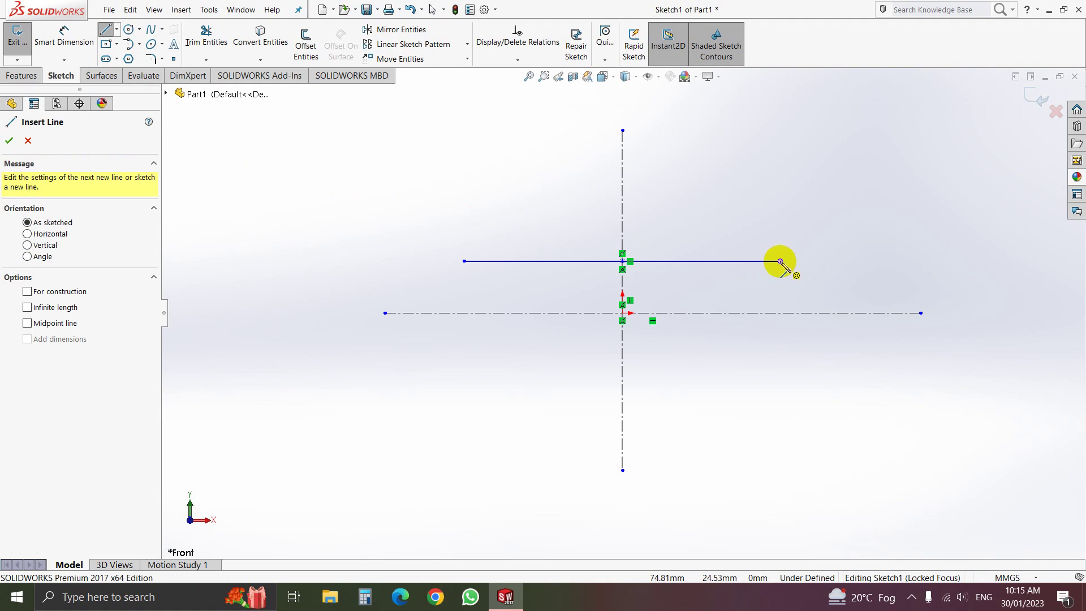
pyautogui.click(781, 261)
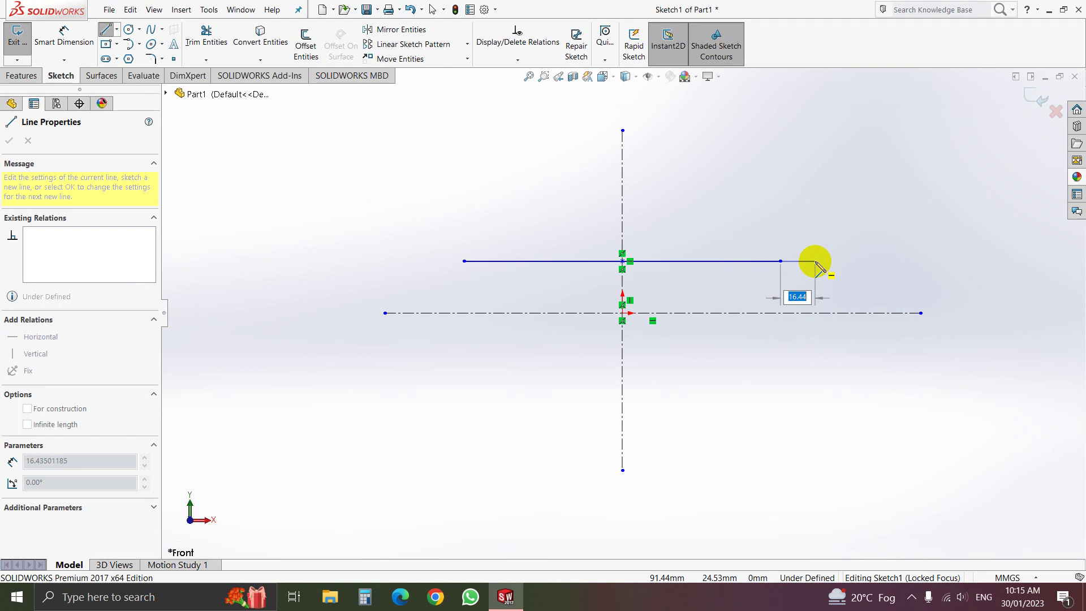
pyautogui.write('25')
pyautogui.press('Return')
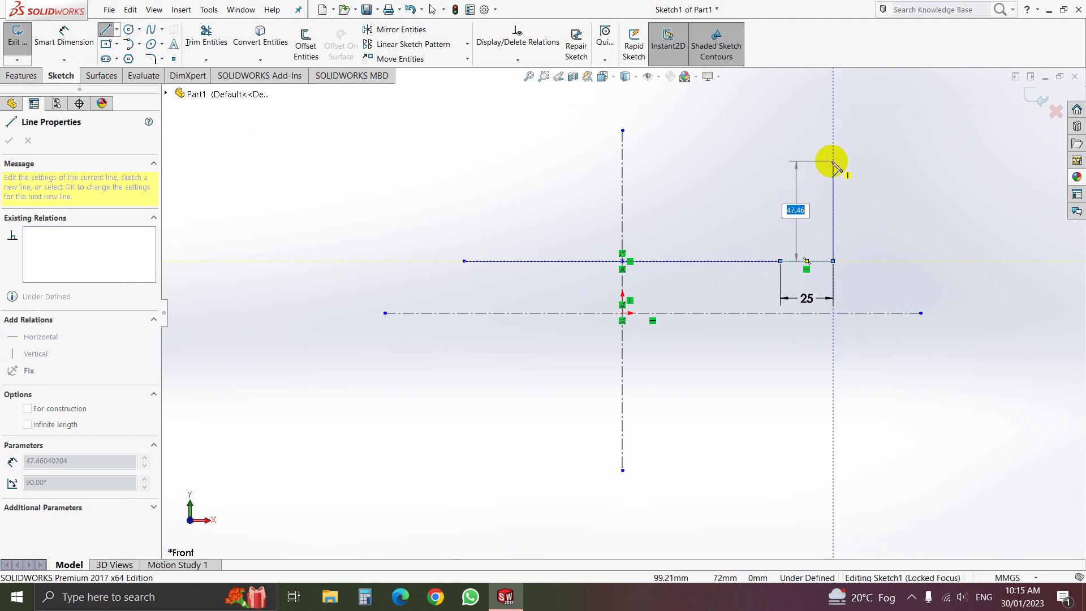
pyautogui.write('50')
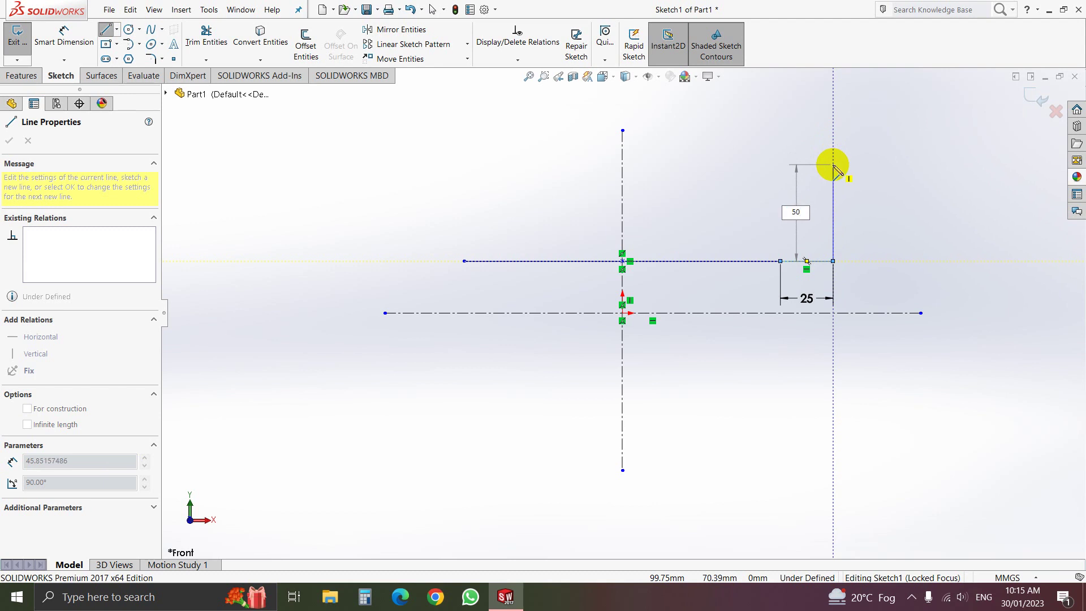
pyautogui.press('Return')
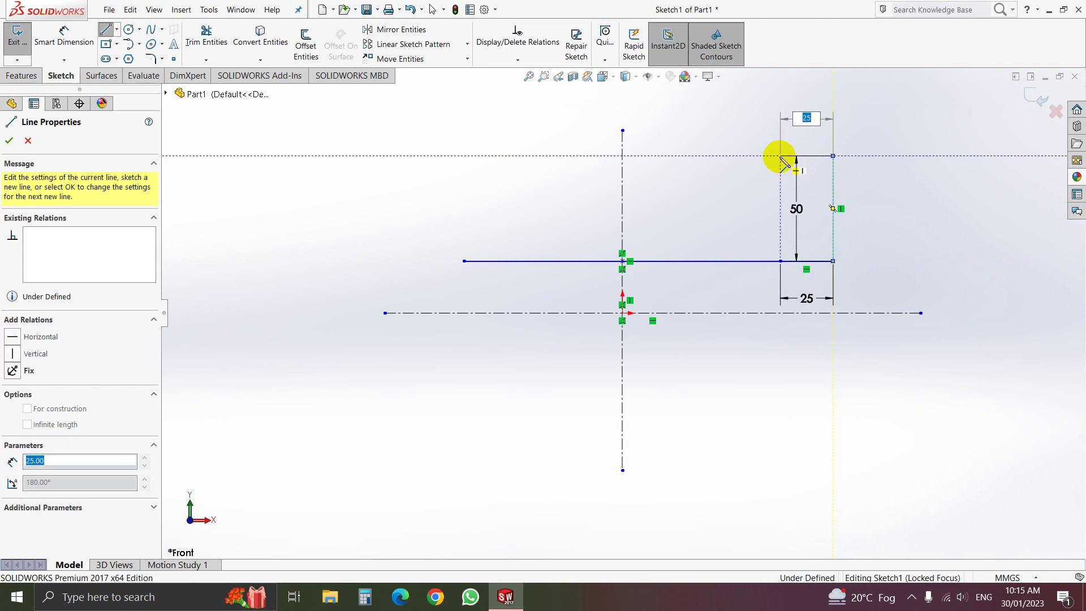
pyautogui.click(781, 158)
# Continue the profile with a 387.5 mm vertical line upward from the lower flange's inner top corner.
pyautogui.press('z')
pyautogui.press('z')
pyautogui.press('z')
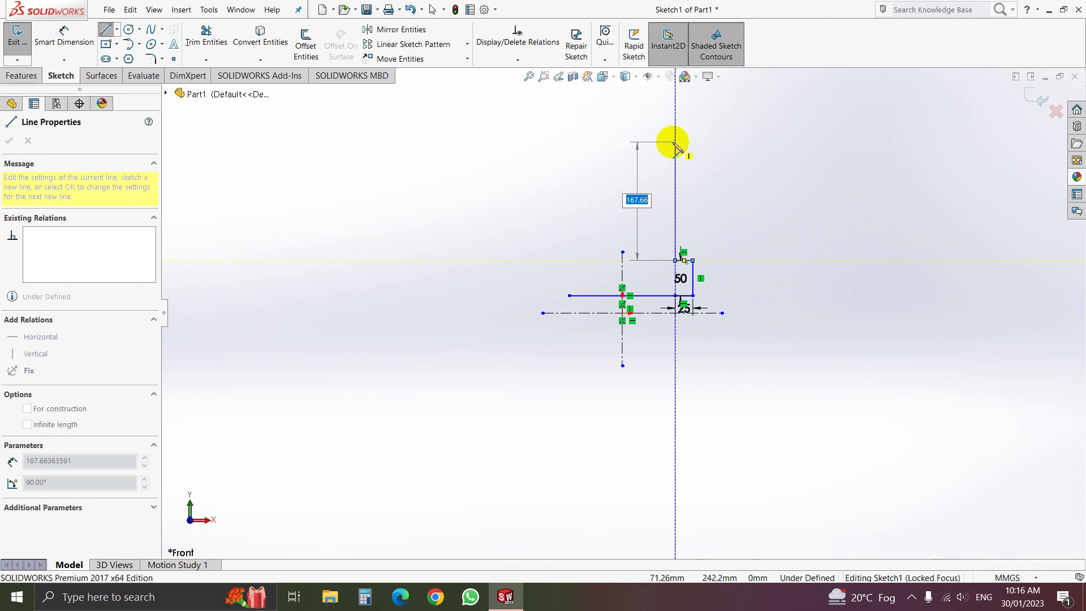
pyautogui.write('387.5')
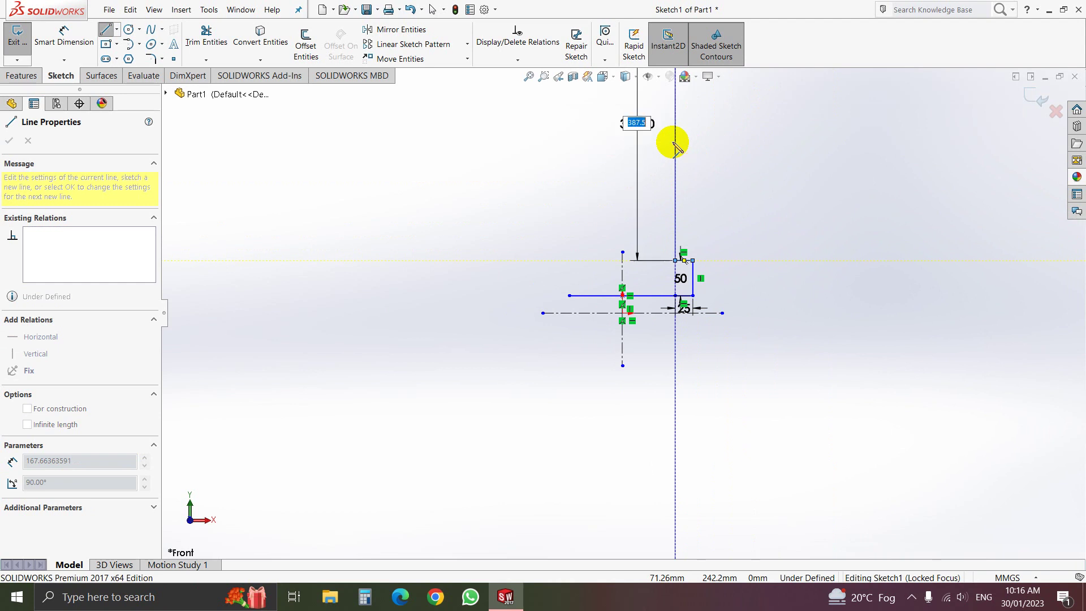
pyautogui.press('Return')
pyautogui.press('f')
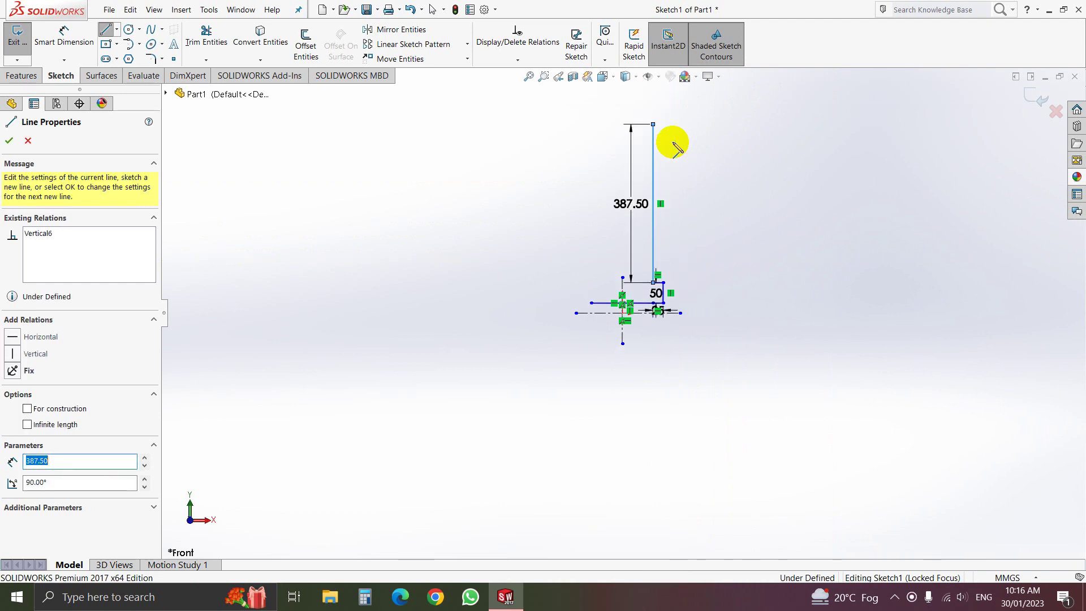
# Add a 25 mm horizontal line outward to the right from the top end of the 387.5 mm line.
pyautogui.click(654, 124)
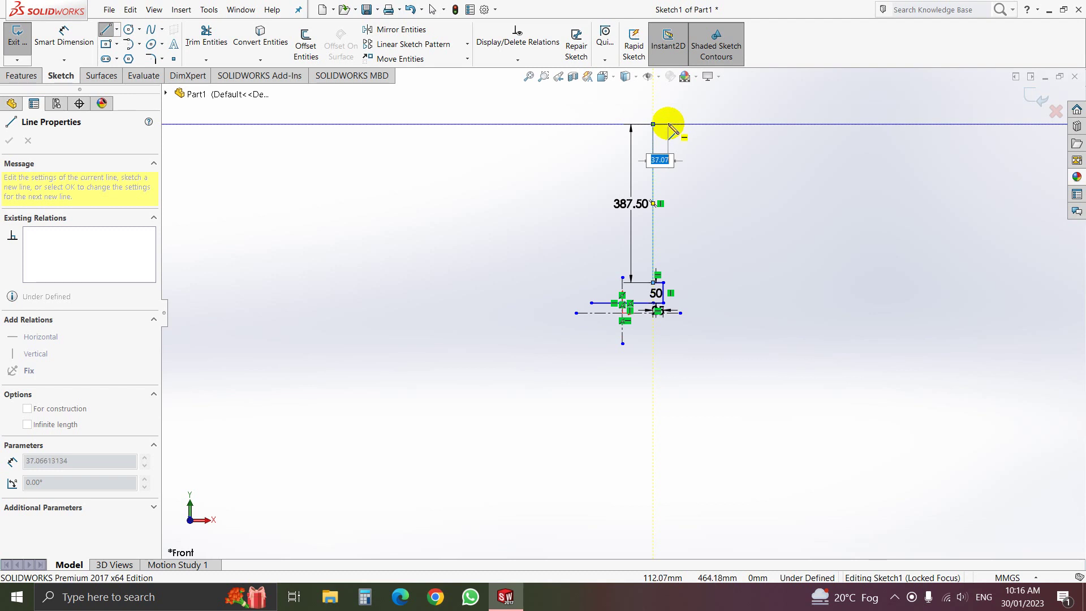
pyautogui.write('25')
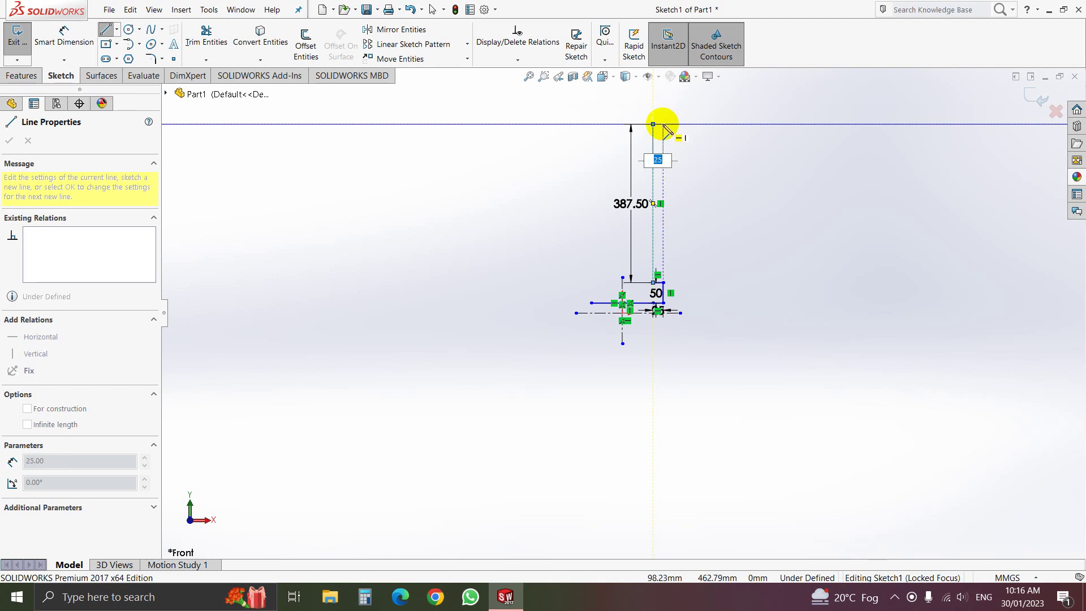
pyautogui.press('Return')
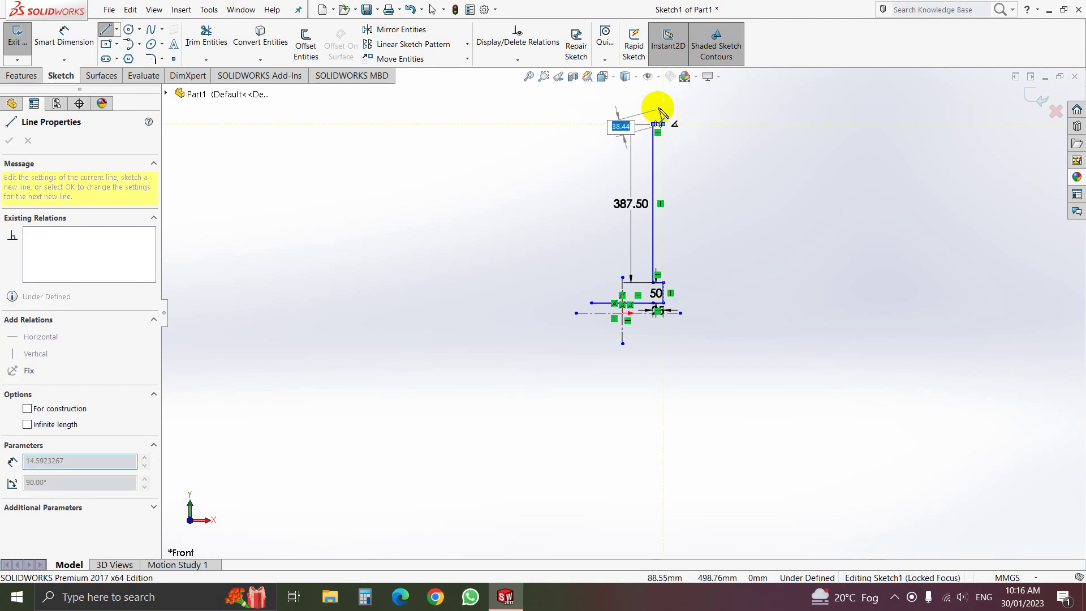
pyautogui.scroll(-5, 638, 182)
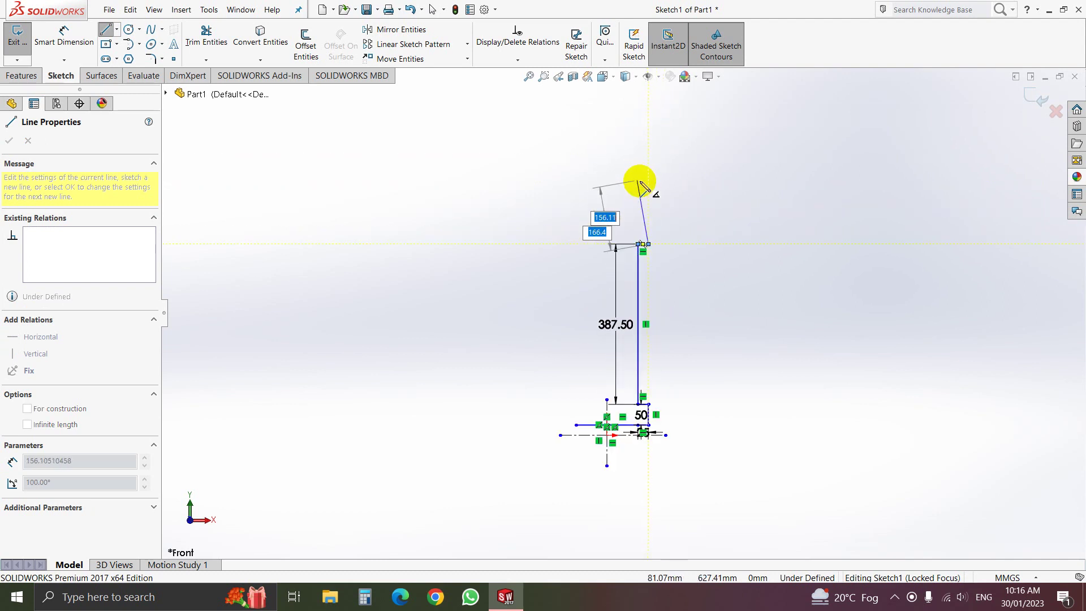
pyautogui.press('a')
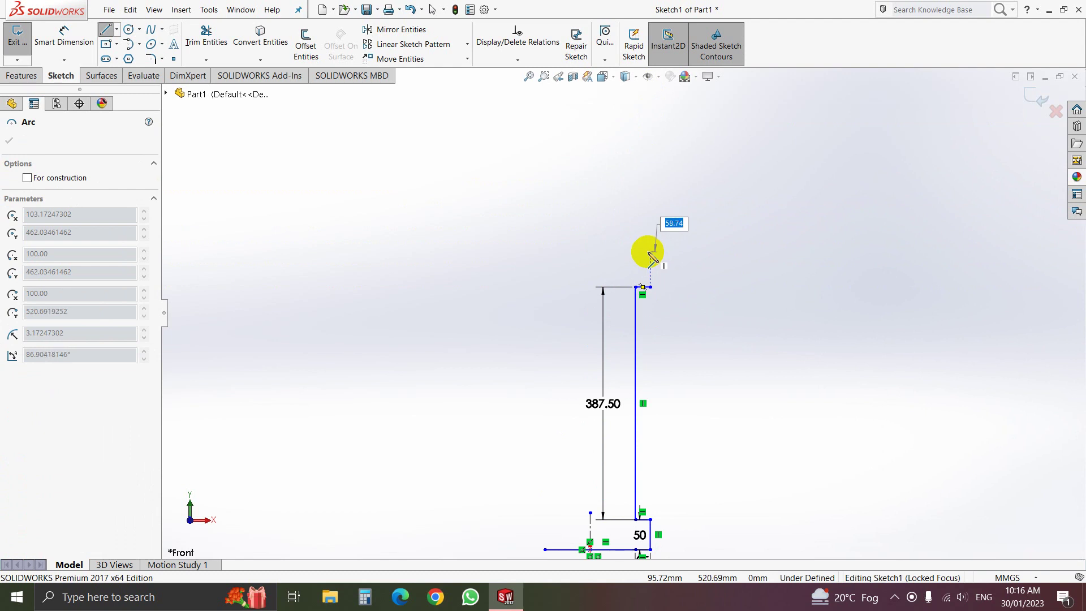
pyautogui.write('50')
pyautogui.press('Tab')
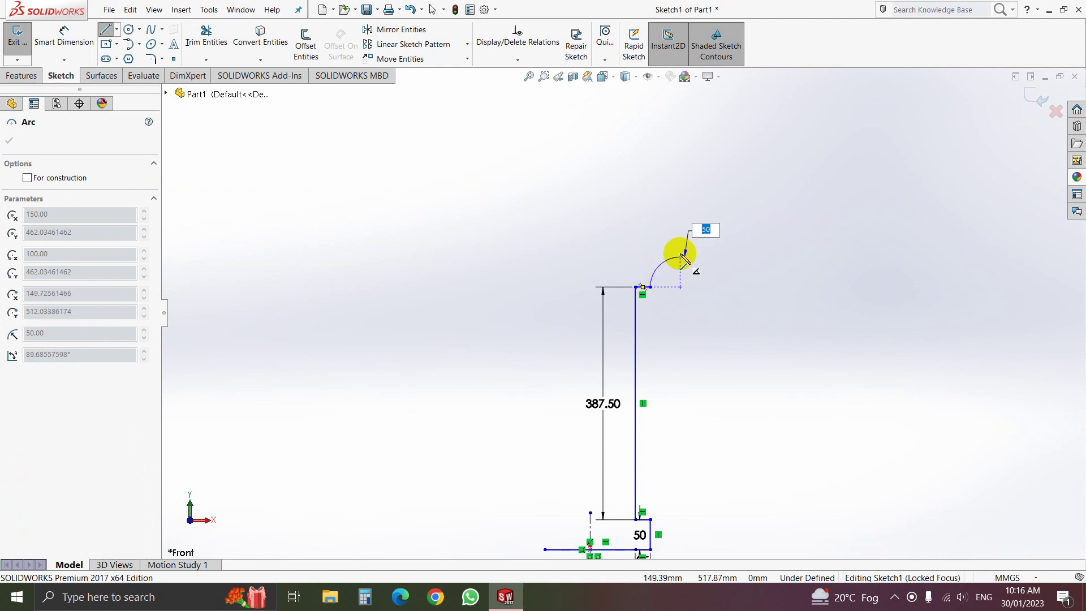
pyautogui.press('Escape')
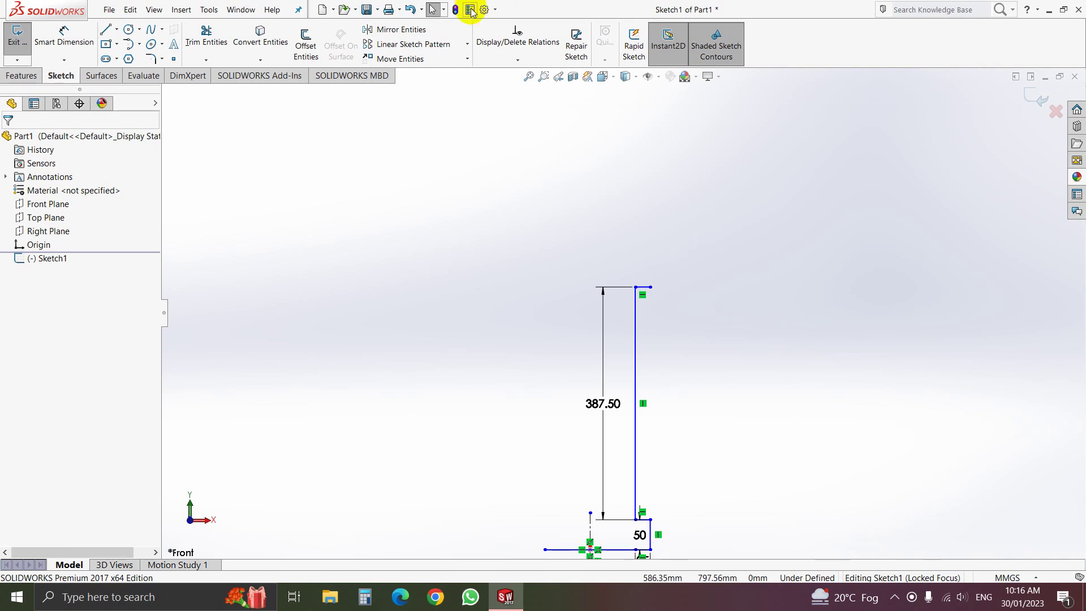
# Draw a 50 mm vertical line up from the short upper line's outer end and a 25 mm line back left to close the upper flange.
pyautogui.click(105, 33)
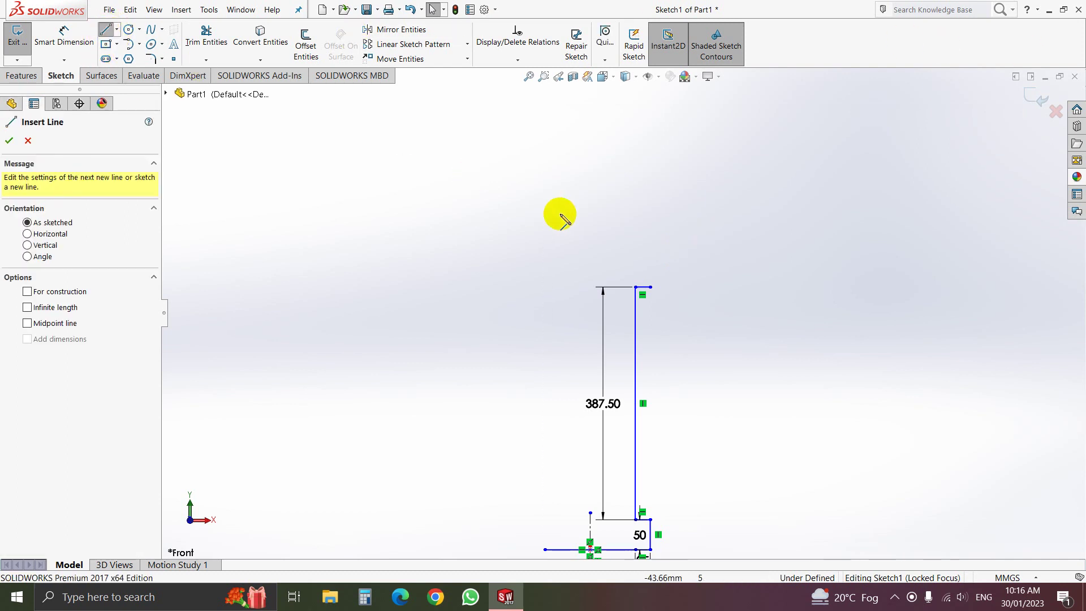
pyautogui.click(650, 288)
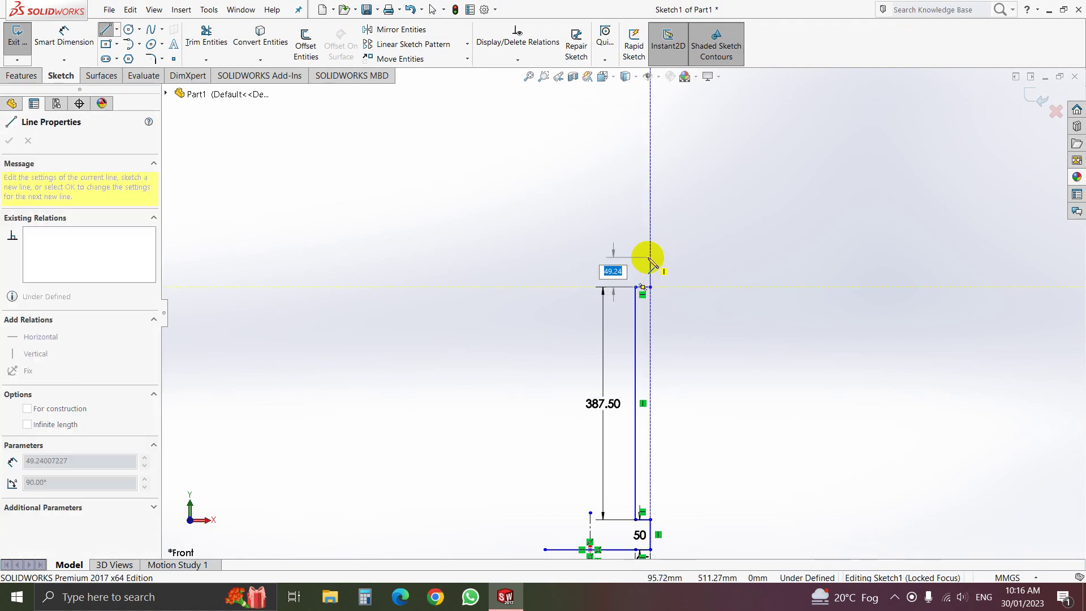
pyautogui.write('50')
pyautogui.press('Return')
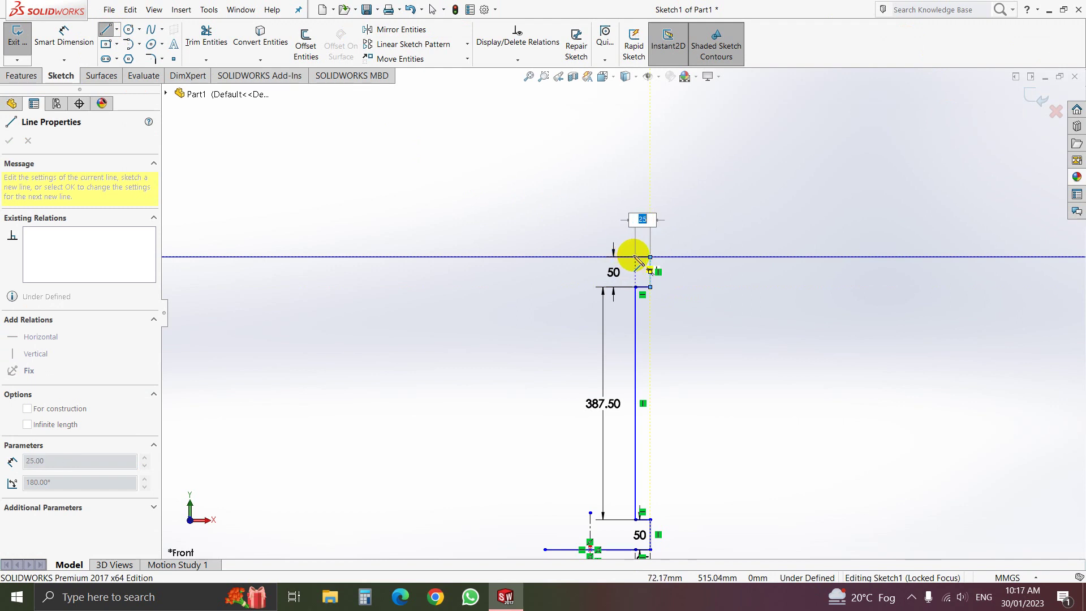
pyautogui.press('Return')
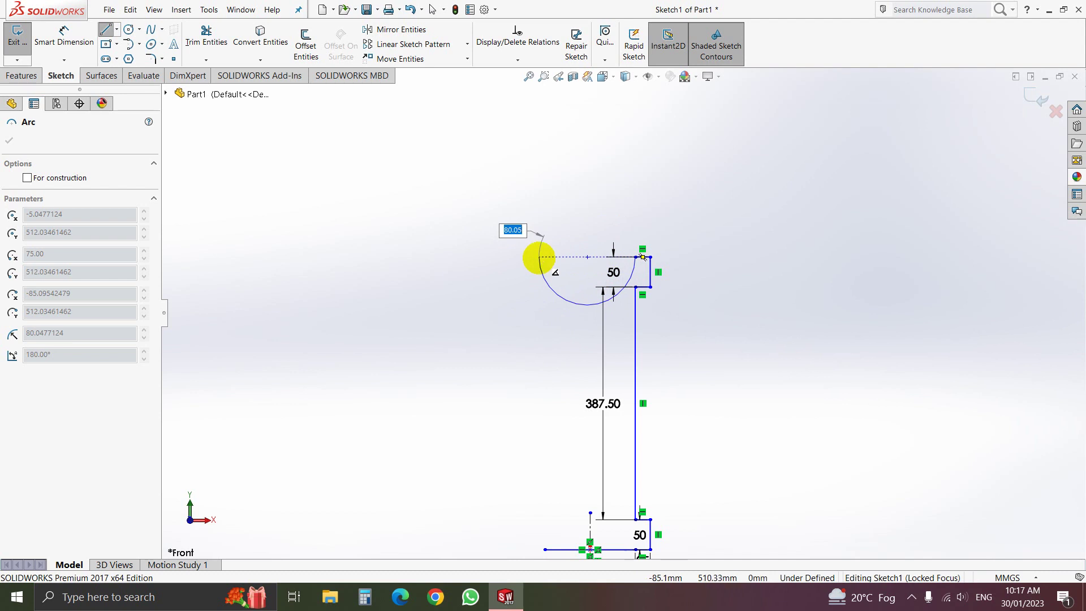
# Continue with a 180° arc of radius 75 mm curving downward and across to the left from the upper flange's inner end.
pyautogui.write('75')
pyautogui.press('Return')
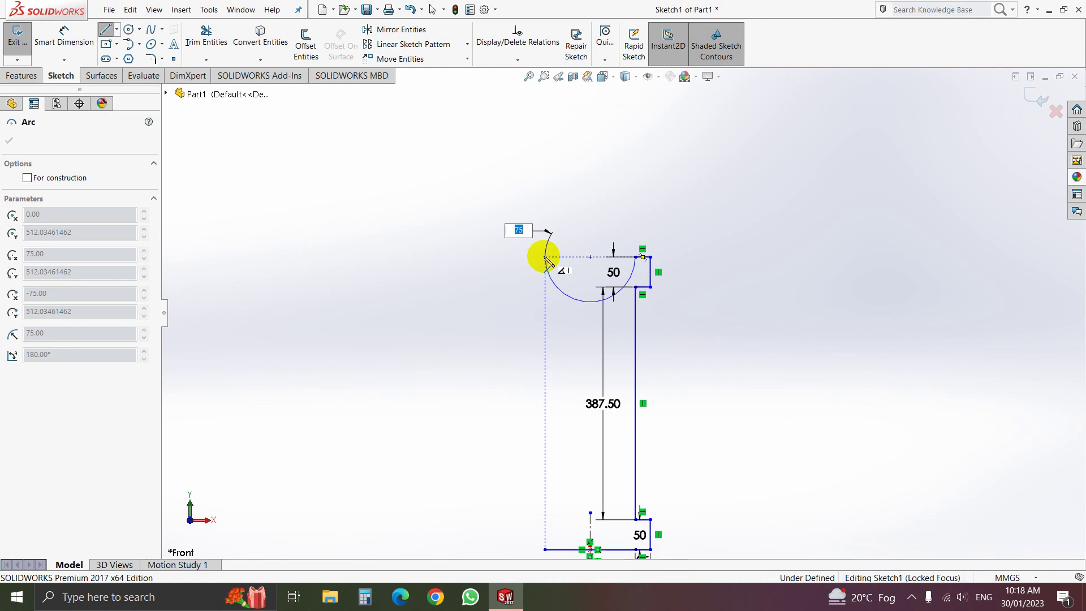
pyautogui.press('Return')
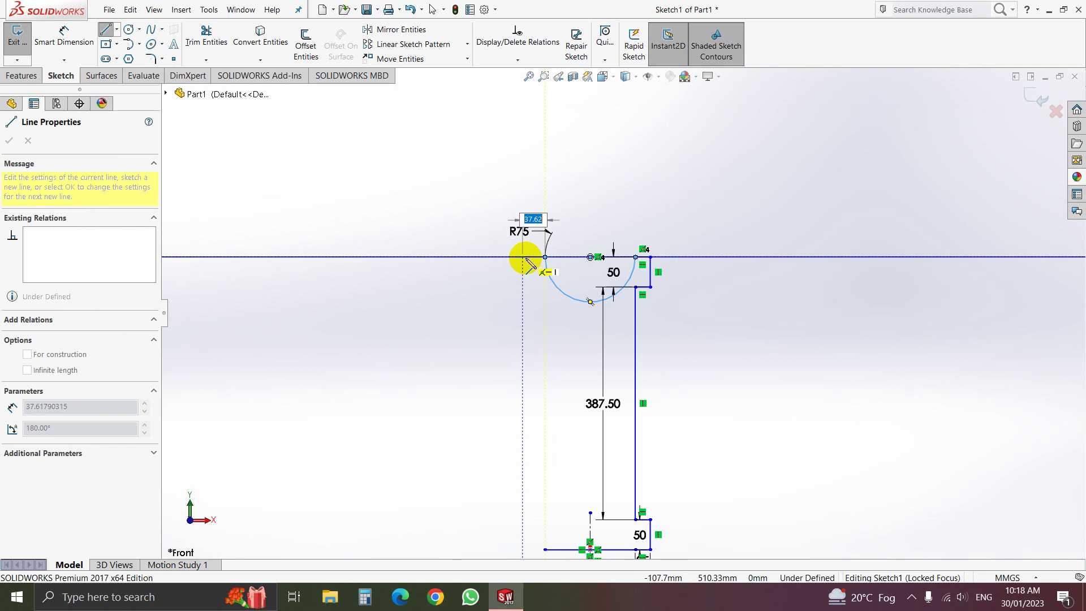
# From the arc's left end, draw a 25 mm horizontal line outward to the left and a 50 mm vertical line down.
pyautogui.write('25')
pyautogui.press('Return')
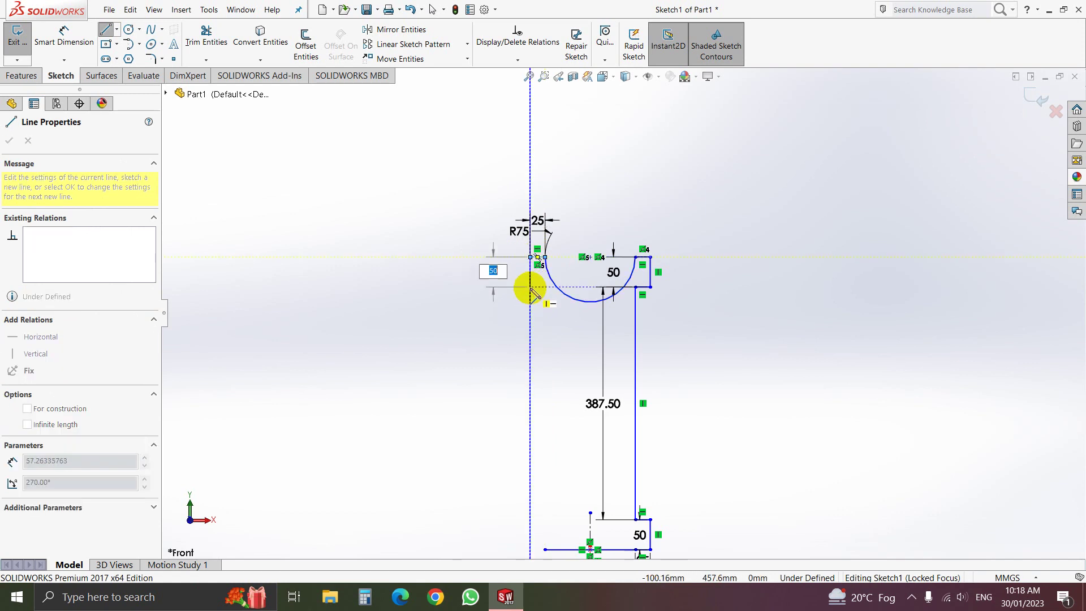
pyautogui.click(530, 287)
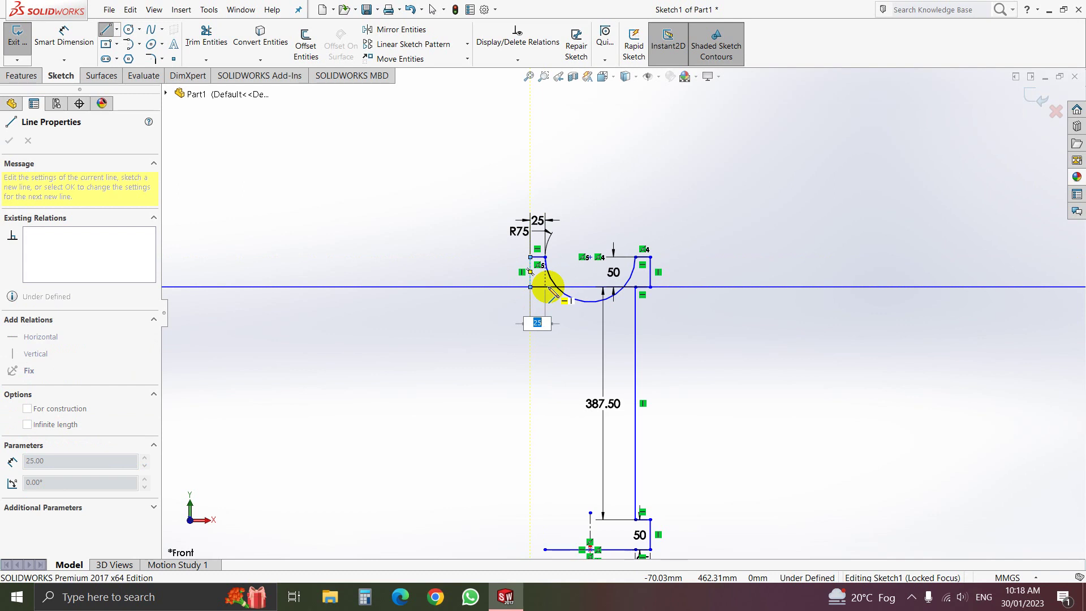
# Close the profile's left side with a 25 mm return, a vertical line down to the lower flange level, and a 25 × 50 mm lower flange.
pyautogui.click(546, 287)
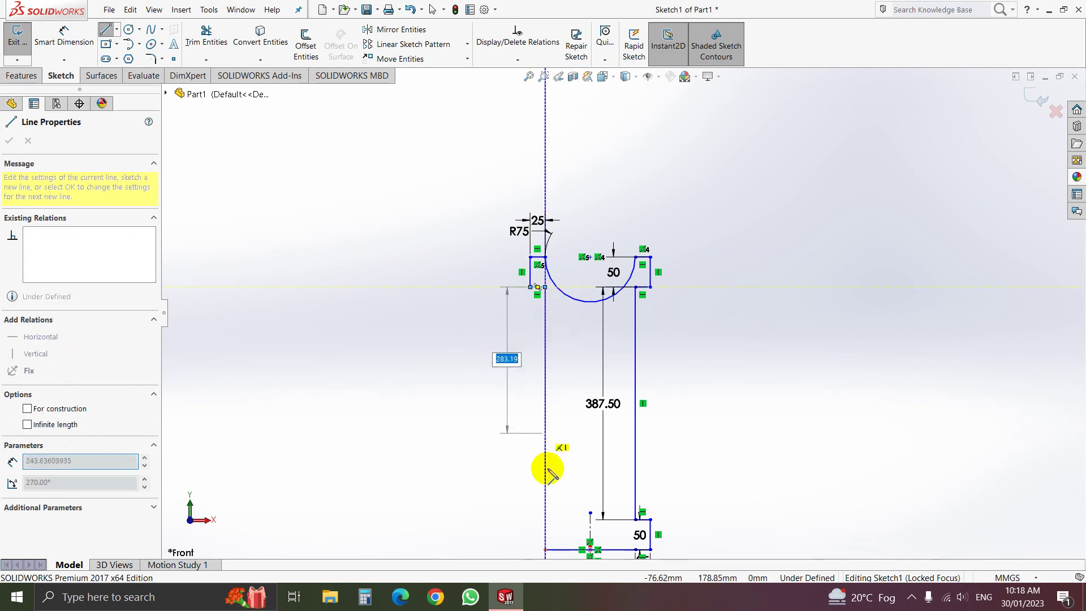
pyautogui.click(545, 519)
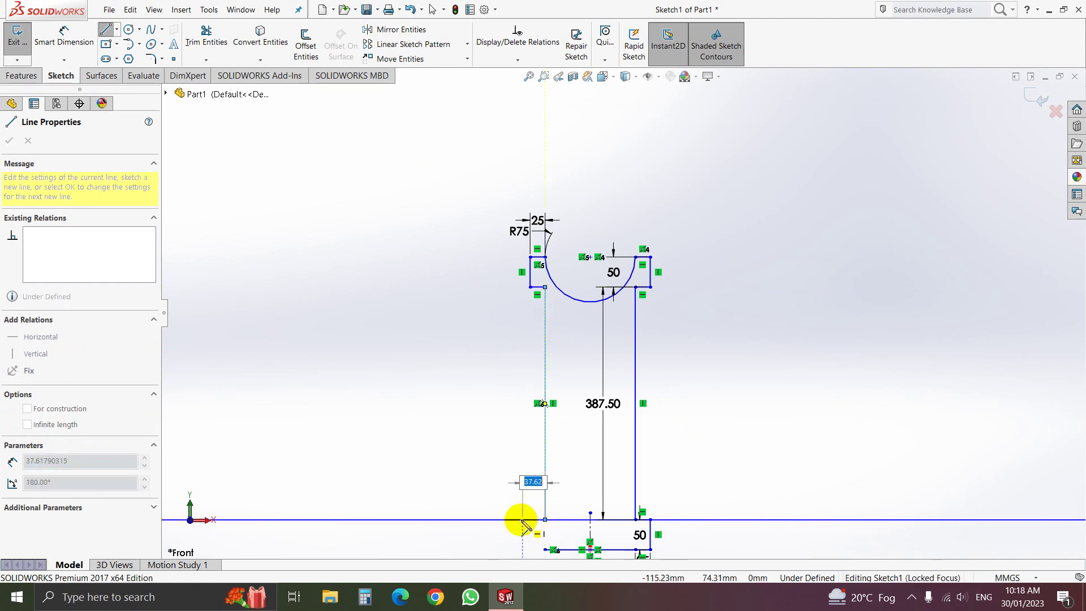
pyautogui.click(530, 519)
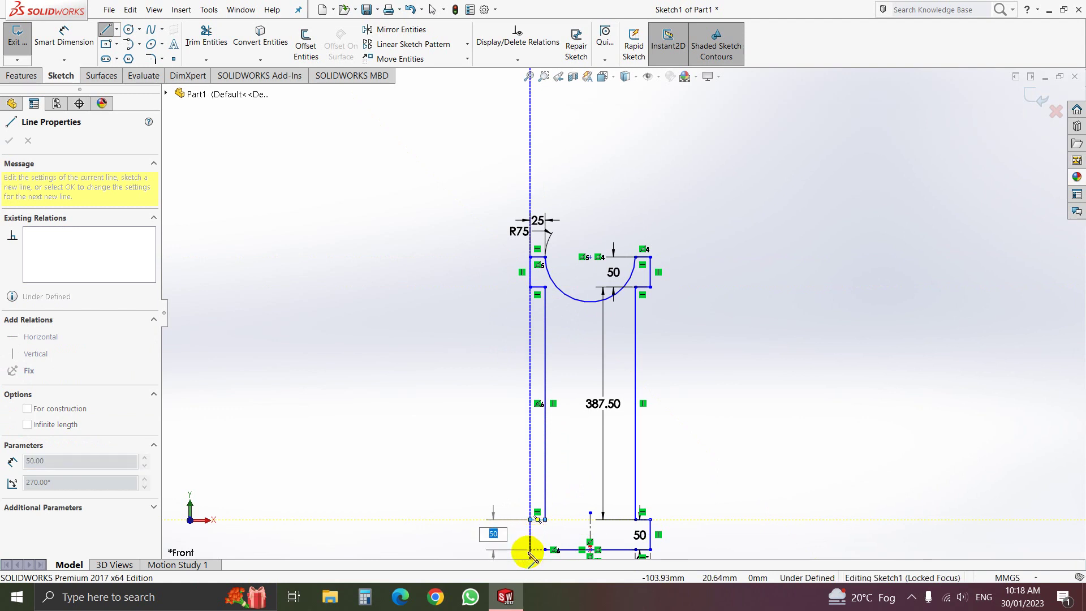
pyautogui.click(531, 550)
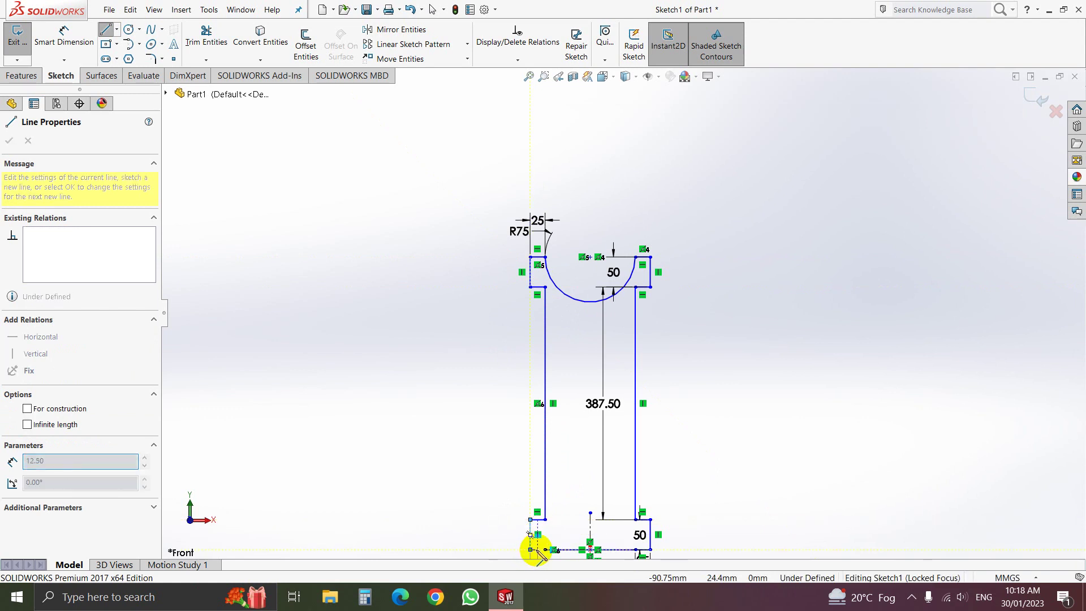
pyautogui.click(546, 550)
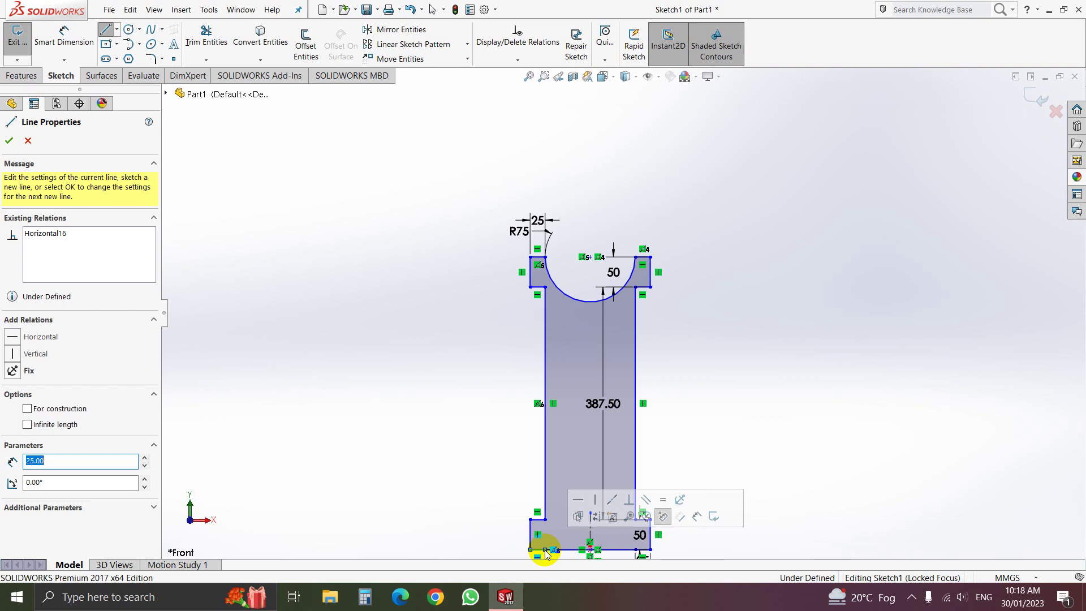
pyautogui.rightClick(546, 553)
pyautogui.click(561, 499)
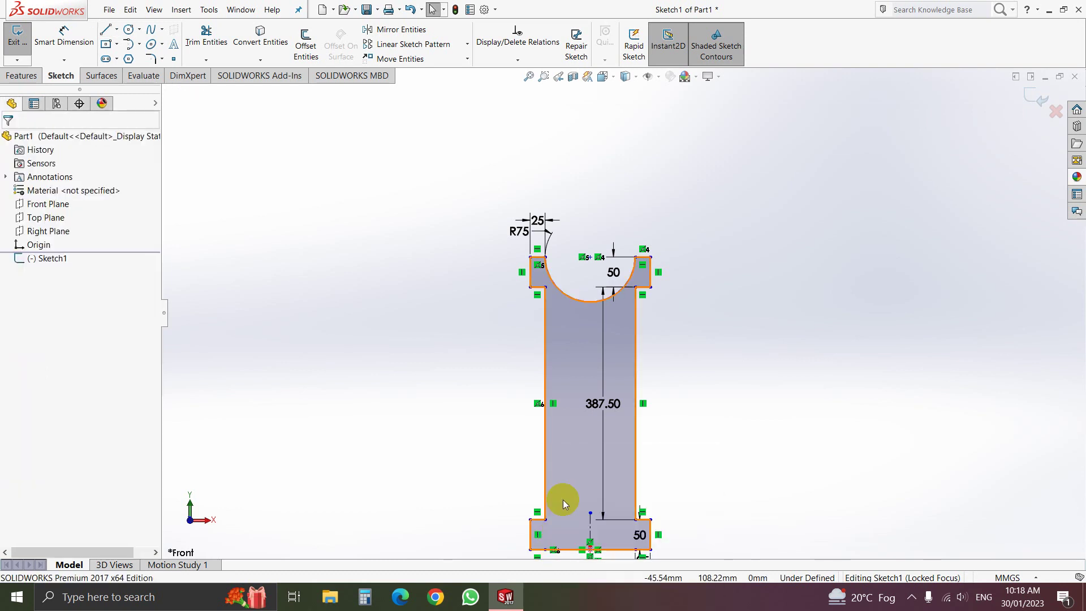
# Reposition the 387.5 mm and both 50 mm dimensions outside the profile's right side, and the lower flange's 25 mm dimension further below it.
pyautogui.press('z')
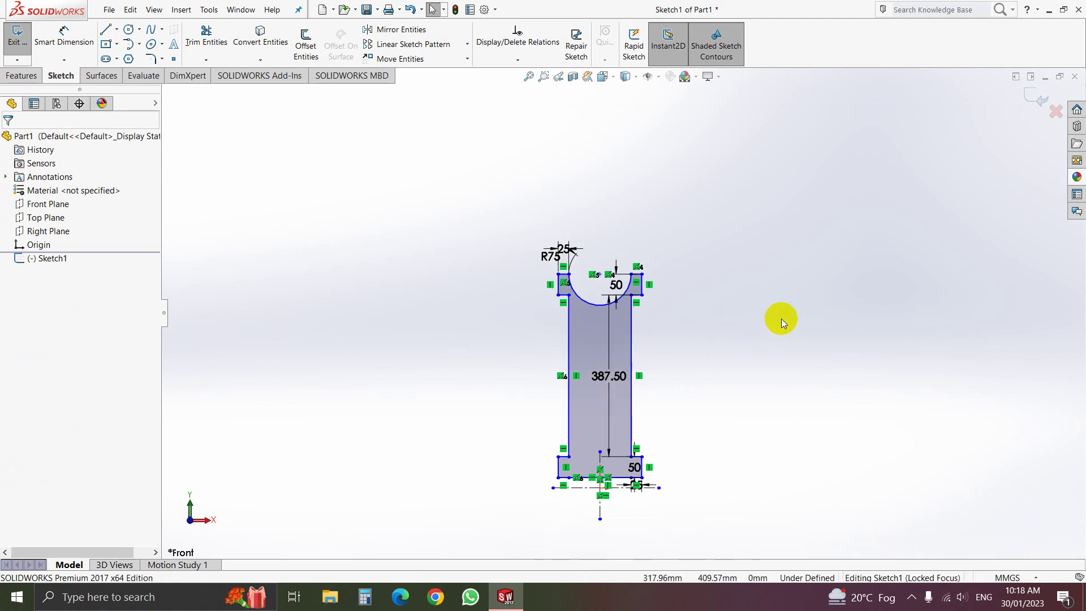
pyautogui.scroll(-3, 707, 470)
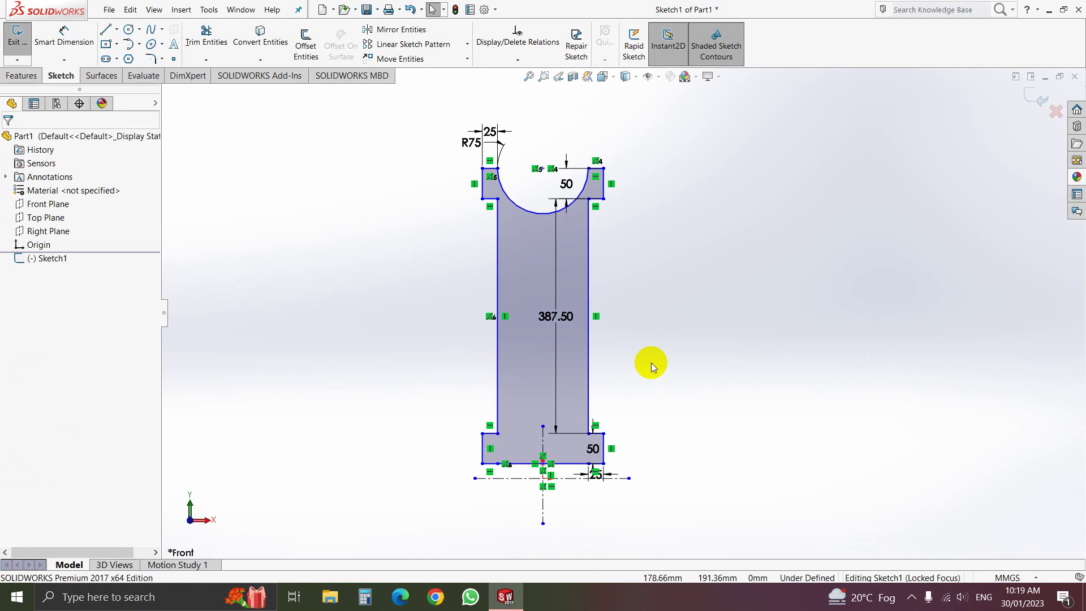
pyautogui.moveTo(555, 314); pyautogui.dragTo(677, 311)
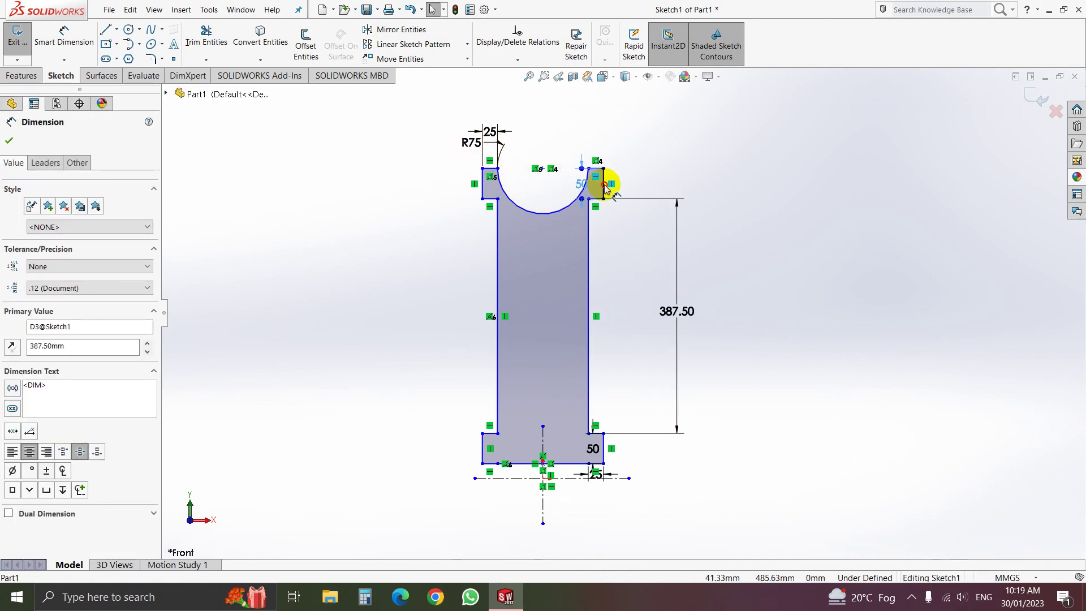
pyautogui.moveTo(605, 187); pyautogui.dragTo(675, 188)
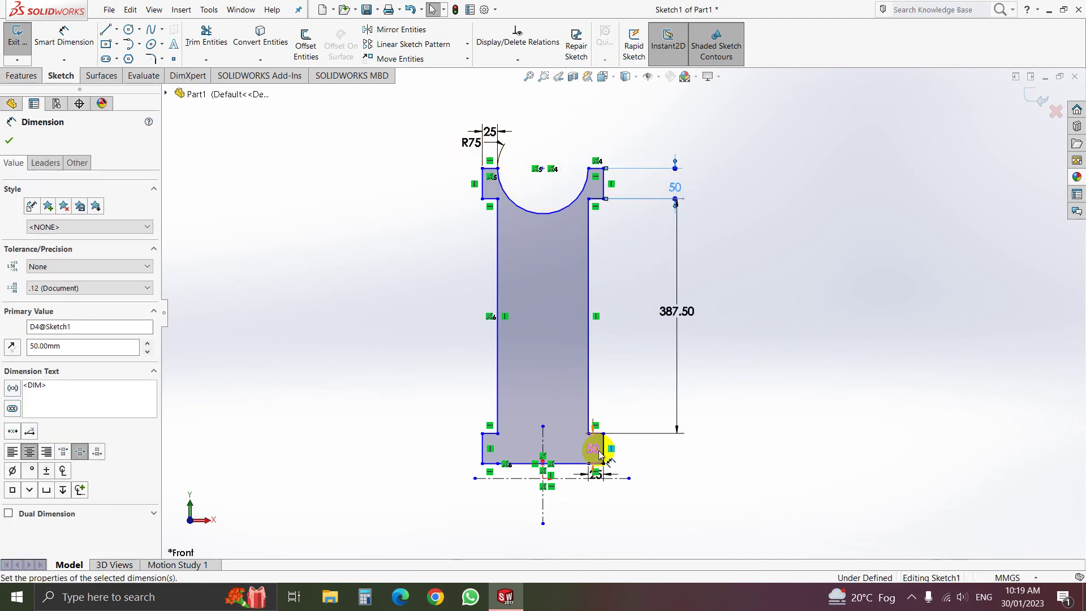
pyautogui.moveTo(593, 449); pyautogui.dragTo(687, 455)
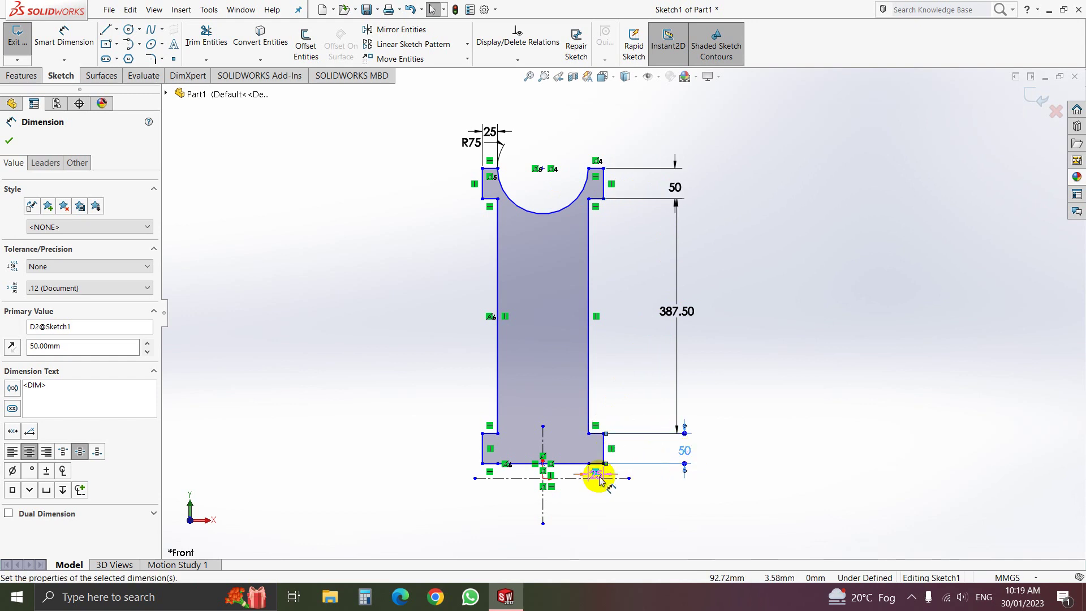
pyautogui.moveTo(595, 475)
pyautogui.mouseDown()
pyautogui.moveTo(614, 486)
pyautogui.moveTo(596, 516)
pyautogui.mouseUp()
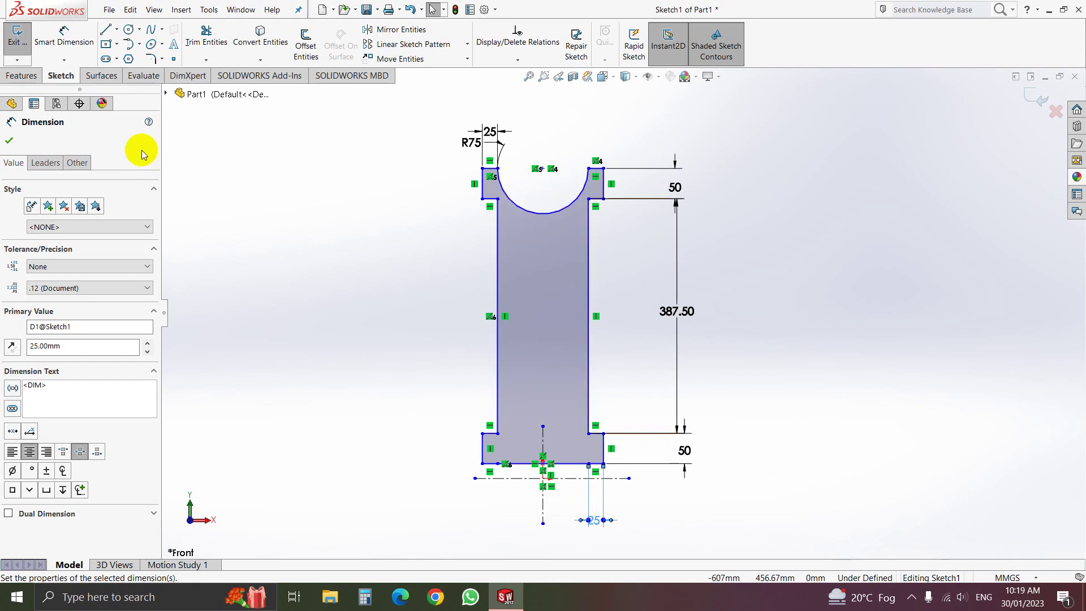
# Dimension the distance between the profile's bottom line and the horizontal centerline as 25 mm.
pyautogui.click(521, 465)
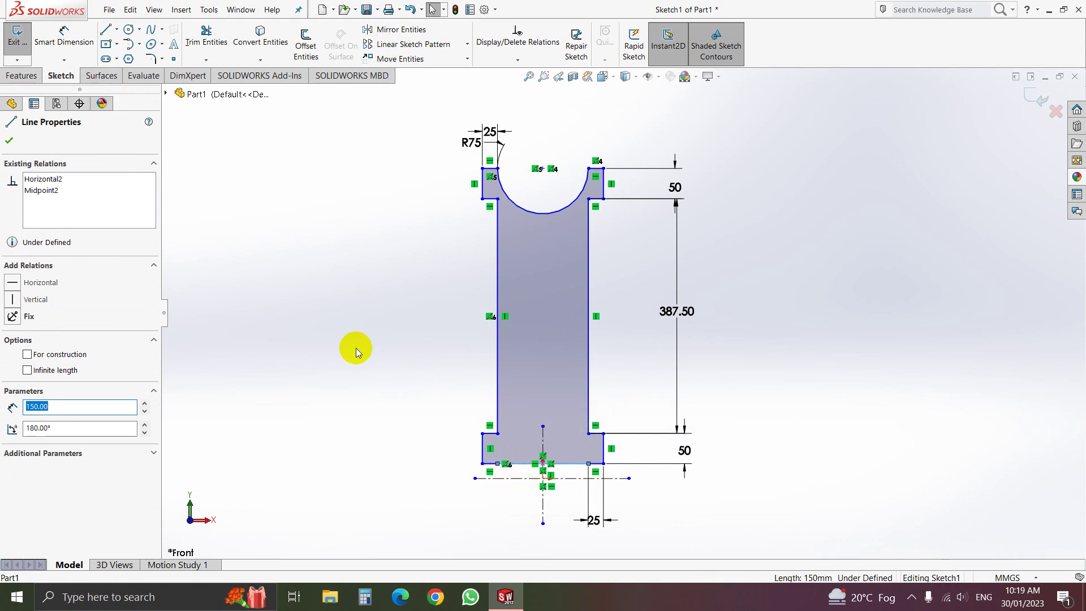
pyautogui.click(278, 186)
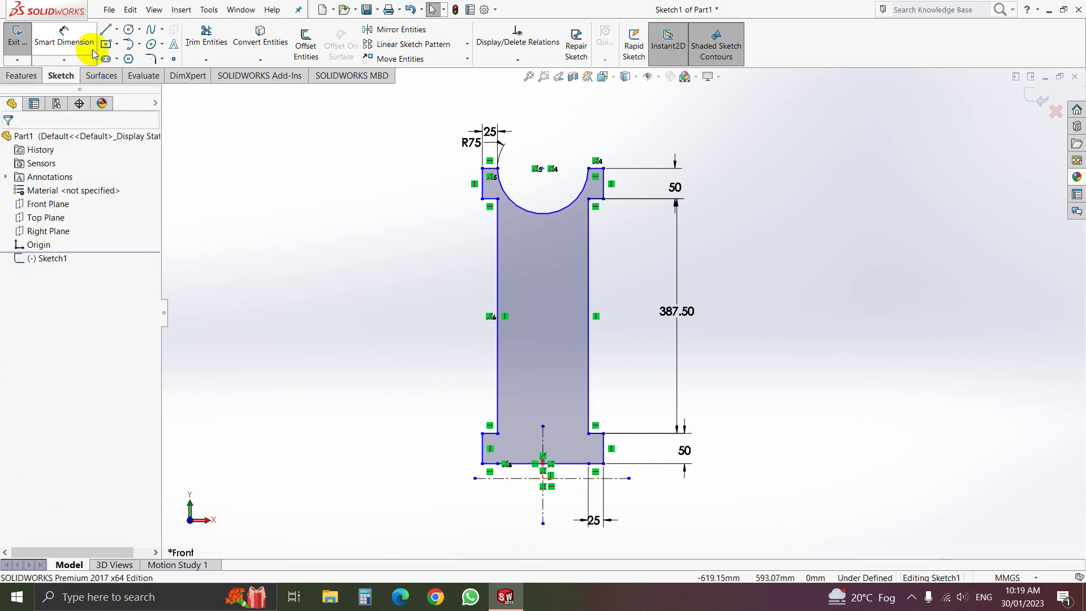
pyautogui.click(68, 41)
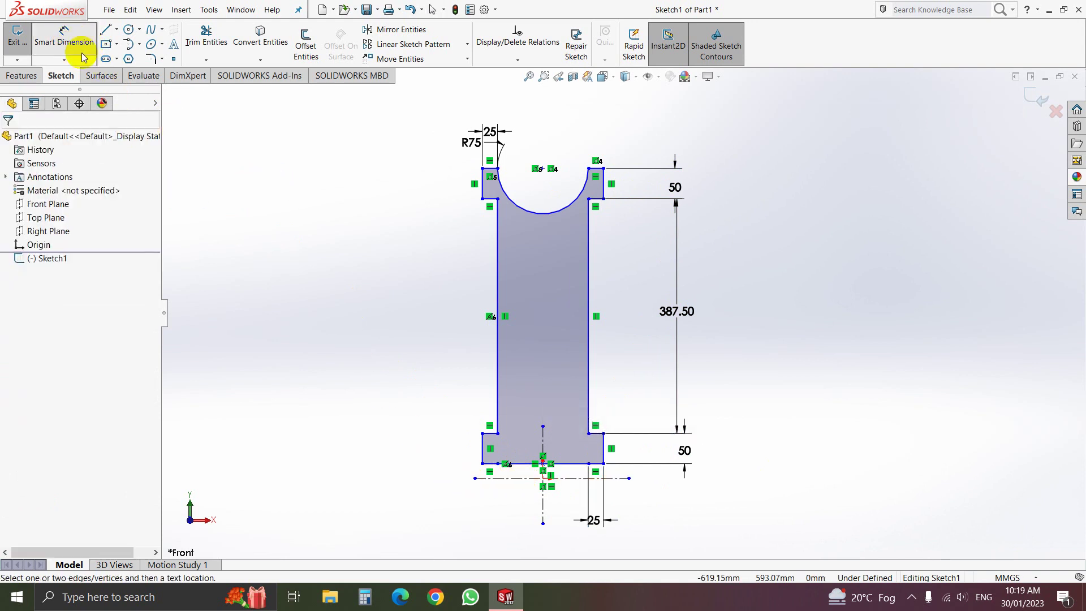
pyautogui.click(517, 464)
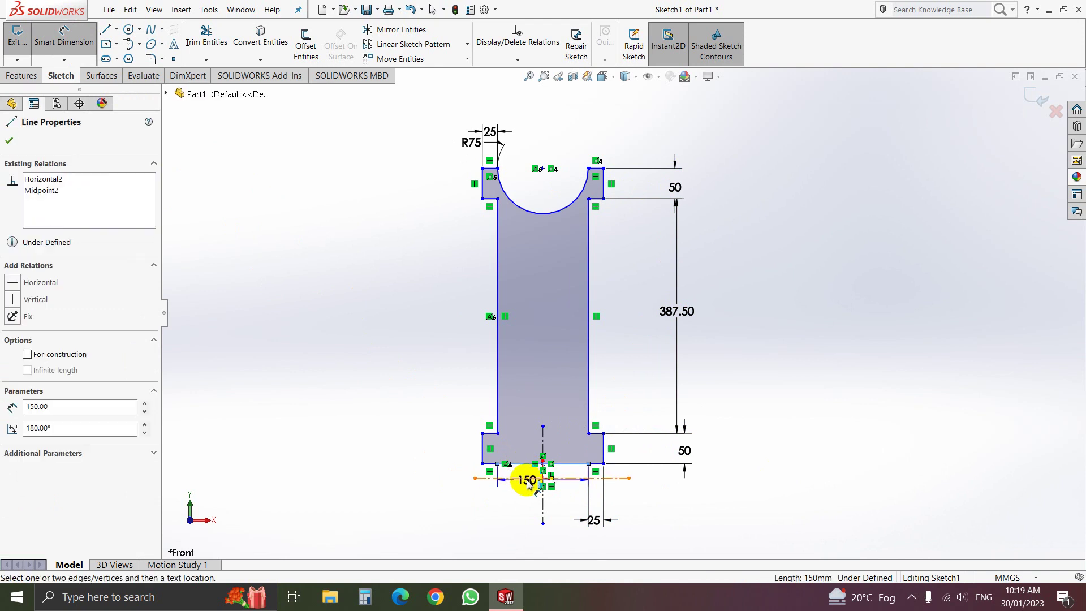
pyautogui.click(527, 480)
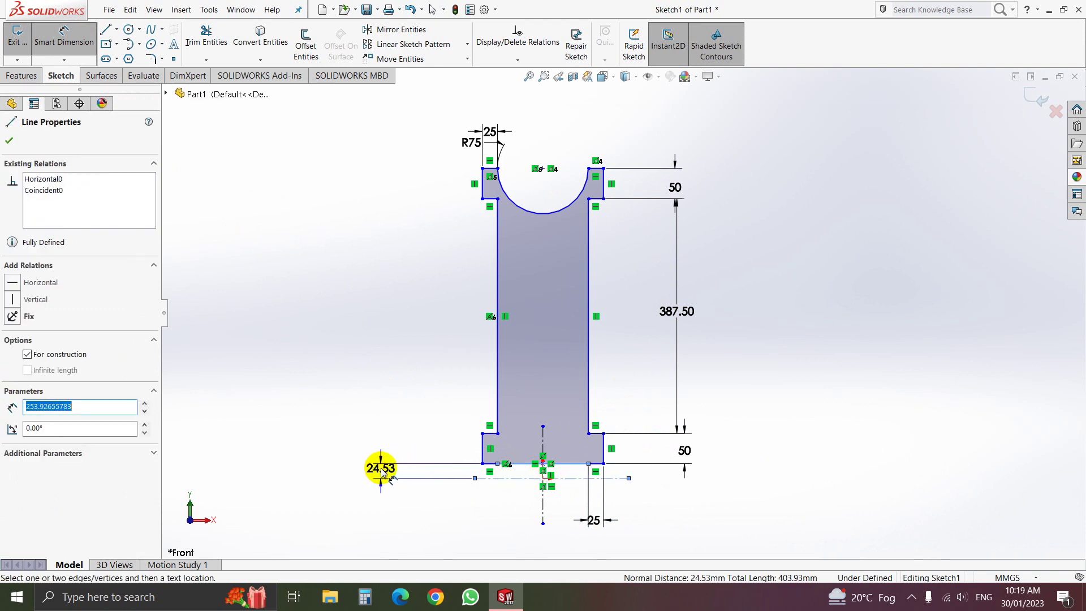
pyautogui.click(381, 470)
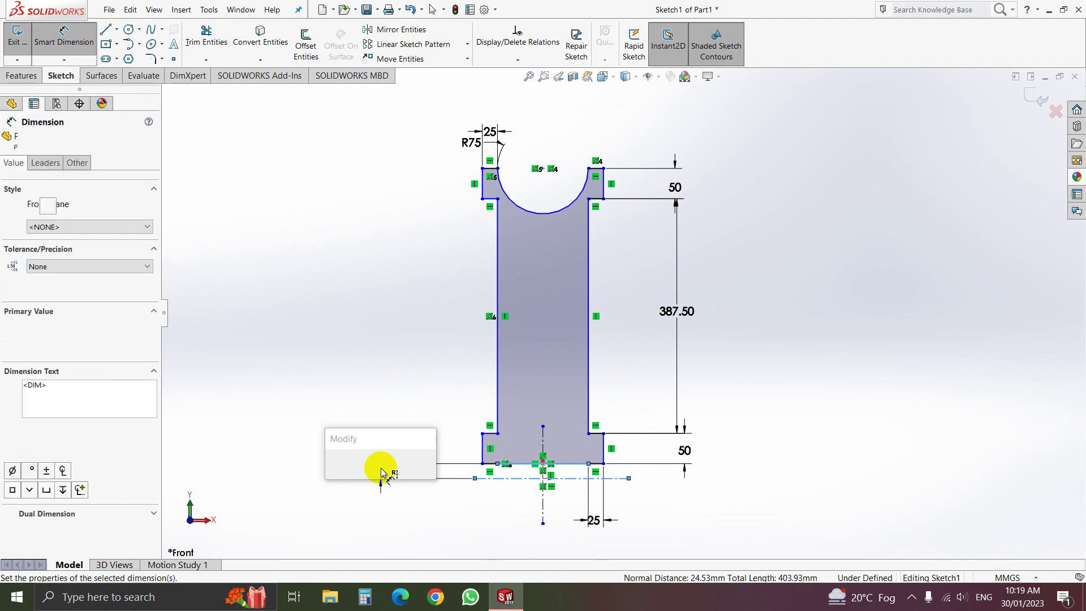
pyautogui.write('25')
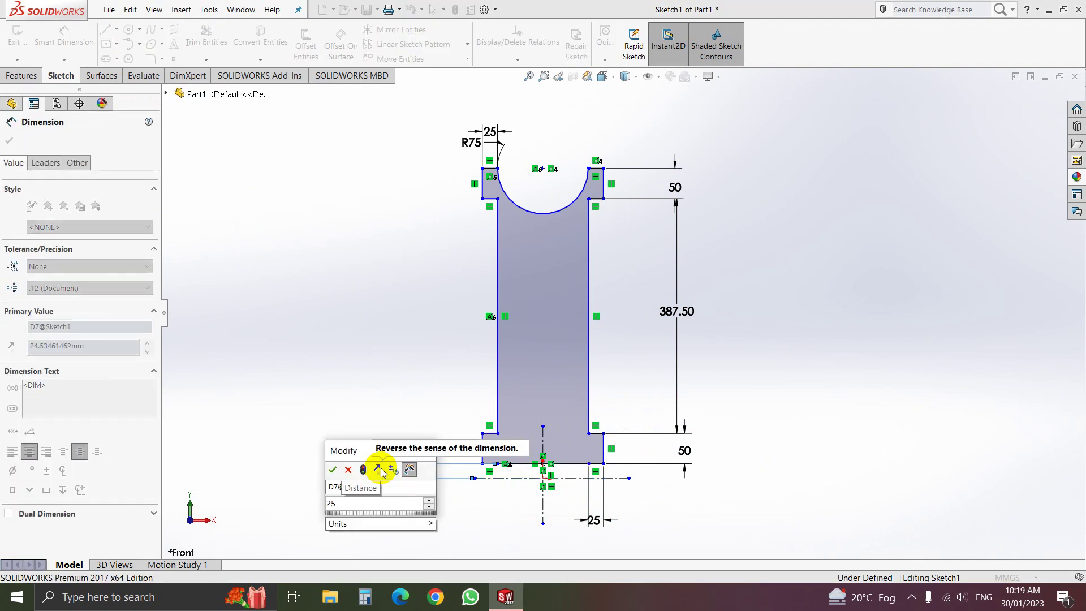
pyautogui.press('Return')
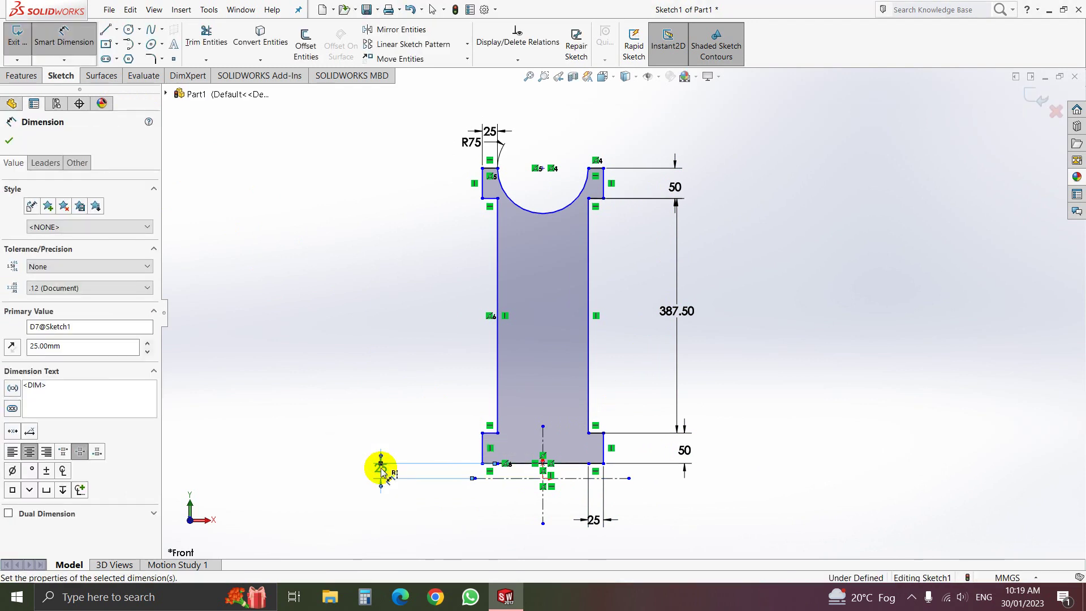
pyautogui.click(359, 525)
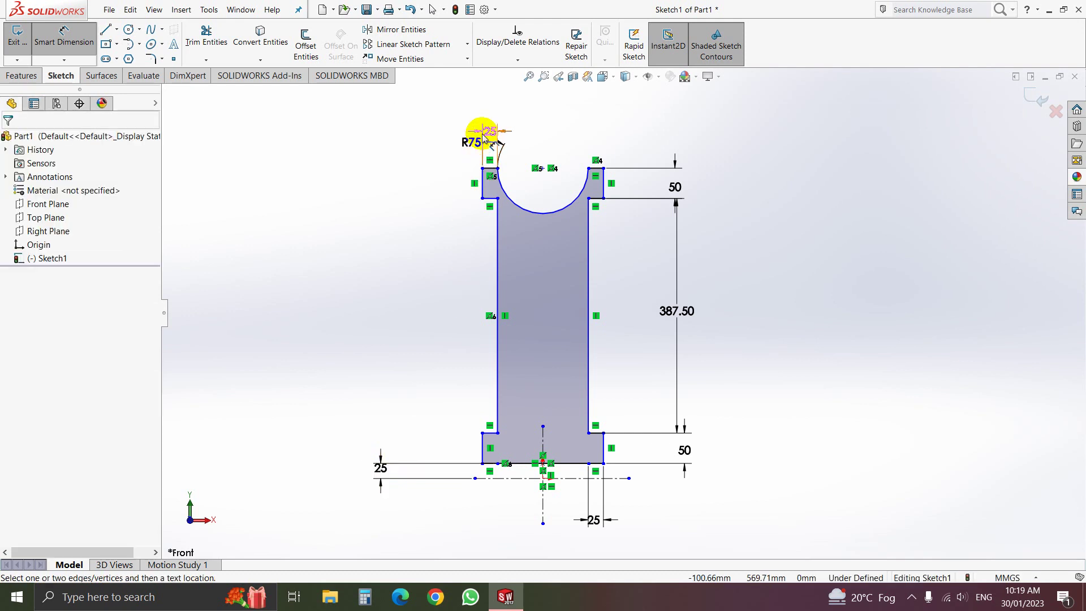
# Place the R75 dimension over the semicircular recess and the upper flange's 50 mm dimension further outward, and exit the sketch with a rebuild.
pyautogui.moveTo(475, 142); pyautogui.dragTo(562, 151)
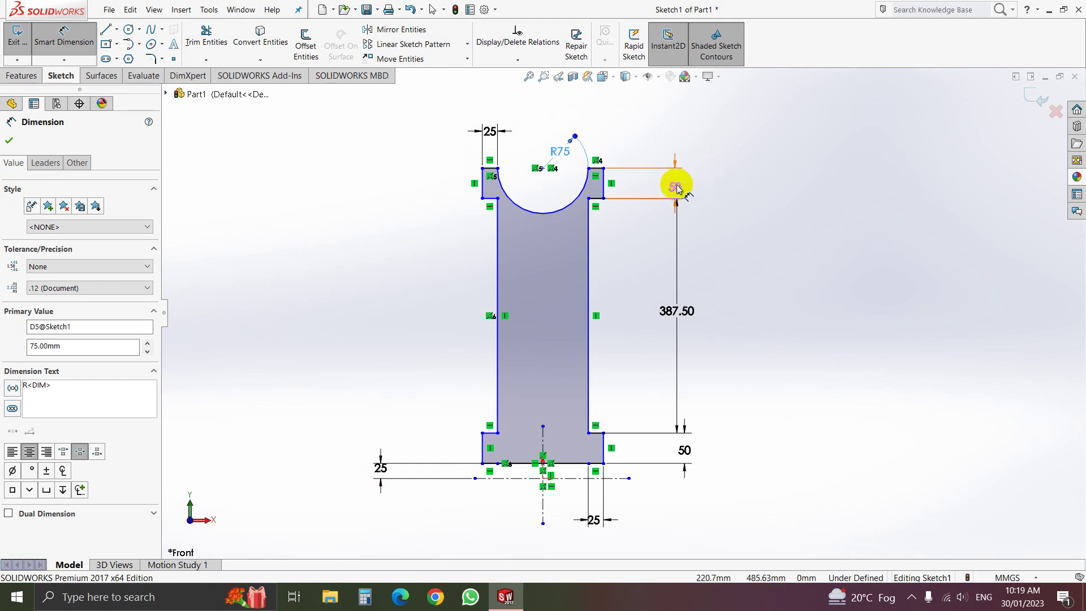
pyautogui.moveTo(676, 187); pyautogui.dragTo(700, 186)
pyautogui.click(735, 224)
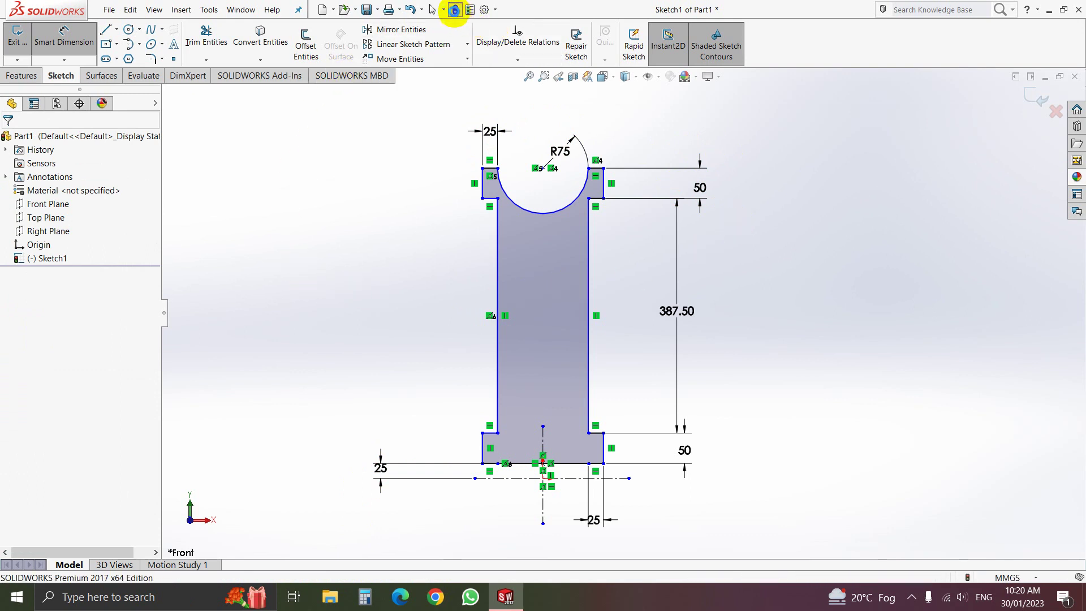
pyautogui.click(456, 10)
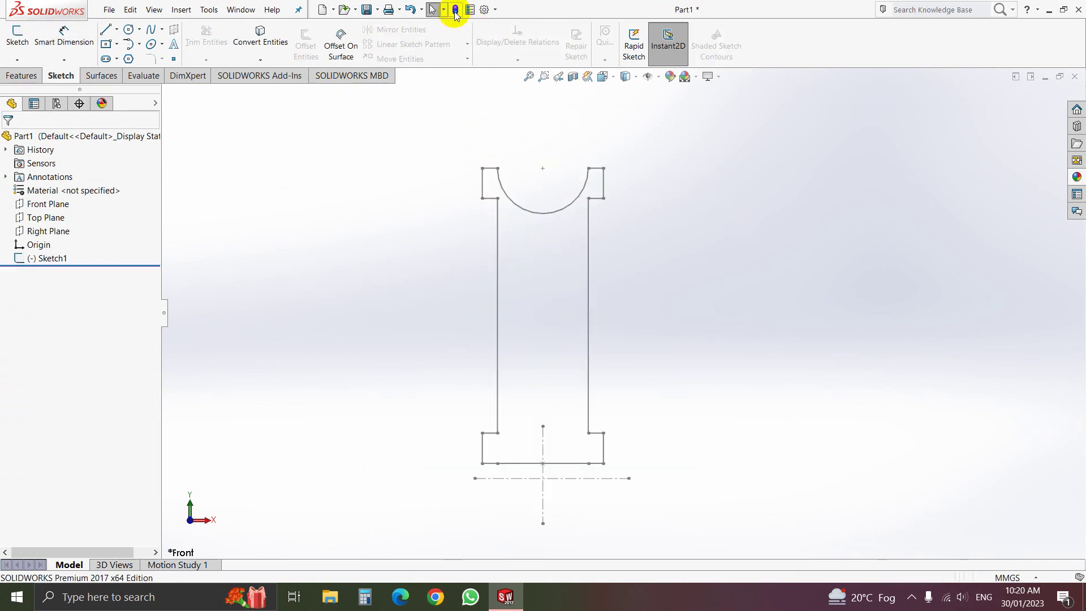
# Try a 360° Revolved Boss/Base of Sketch1 about the profile's bottom line and undo it.
pyautogui.click(51, 259)
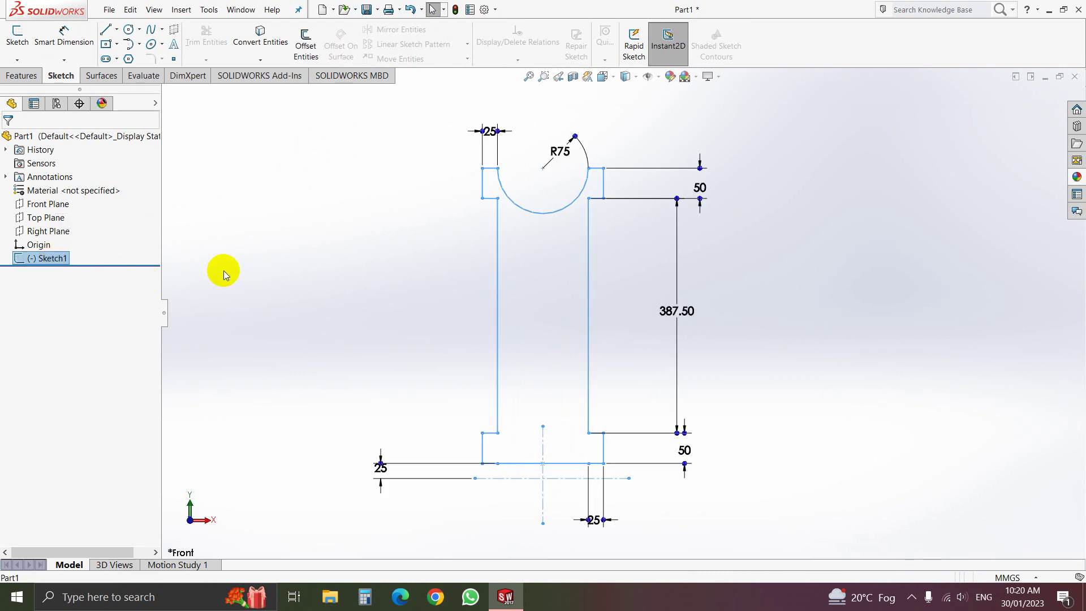
pyautogui.click(32, 76)
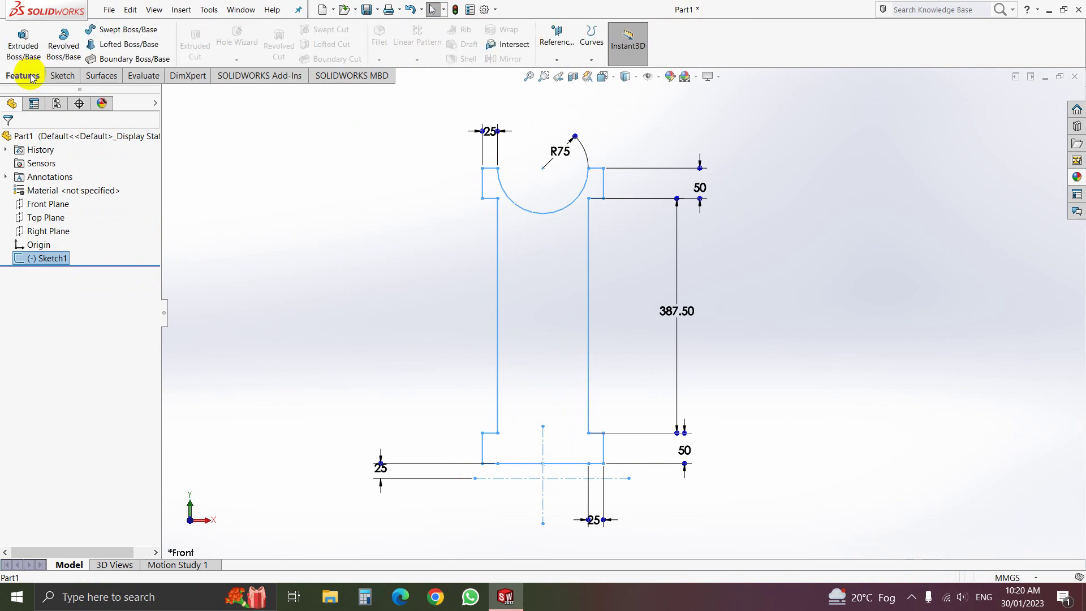
pyautogui.click(64, 55)
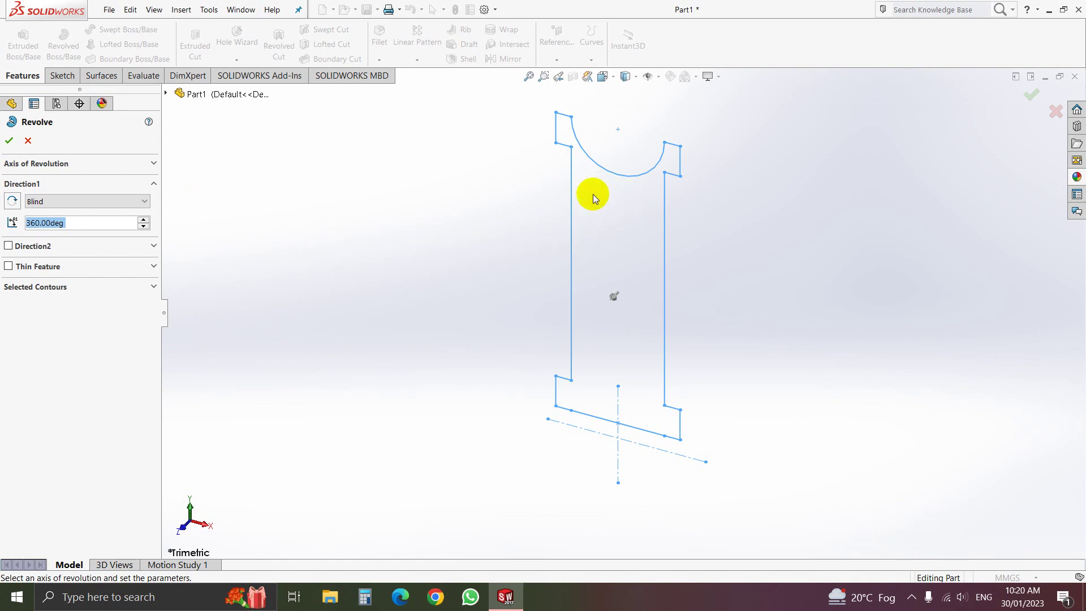
pyautogui.click(631, 333)
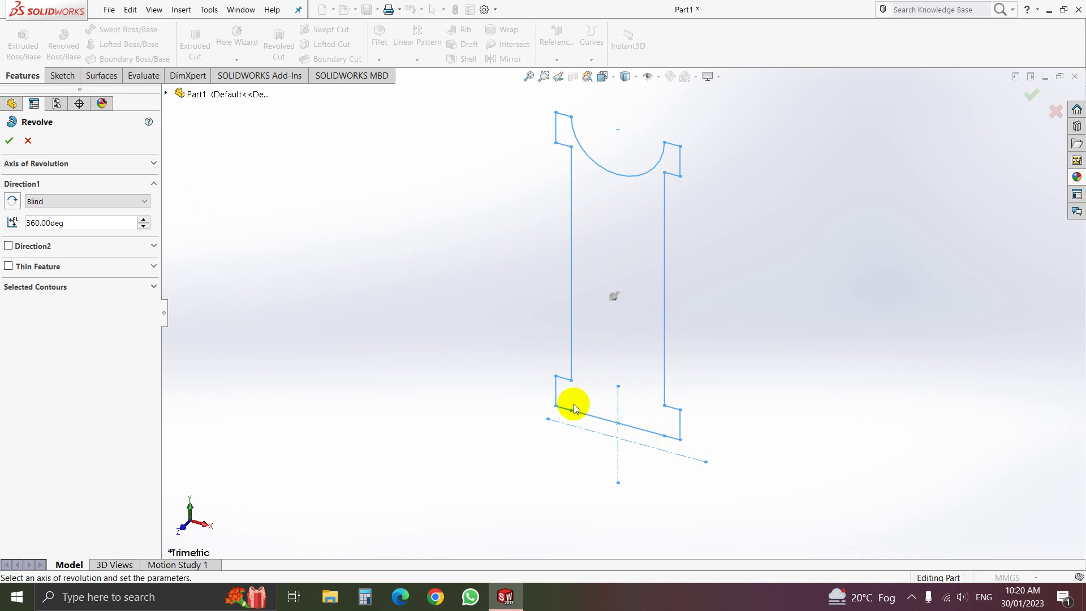
pyautogui.click(591, 417)
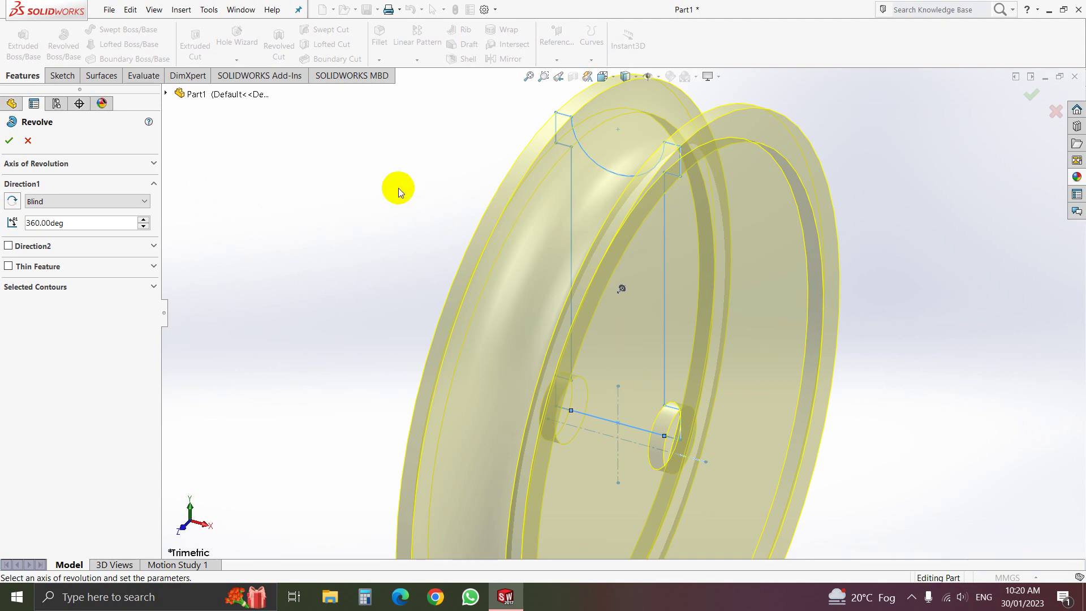
pyautogui.scroll(5, 400, 187)
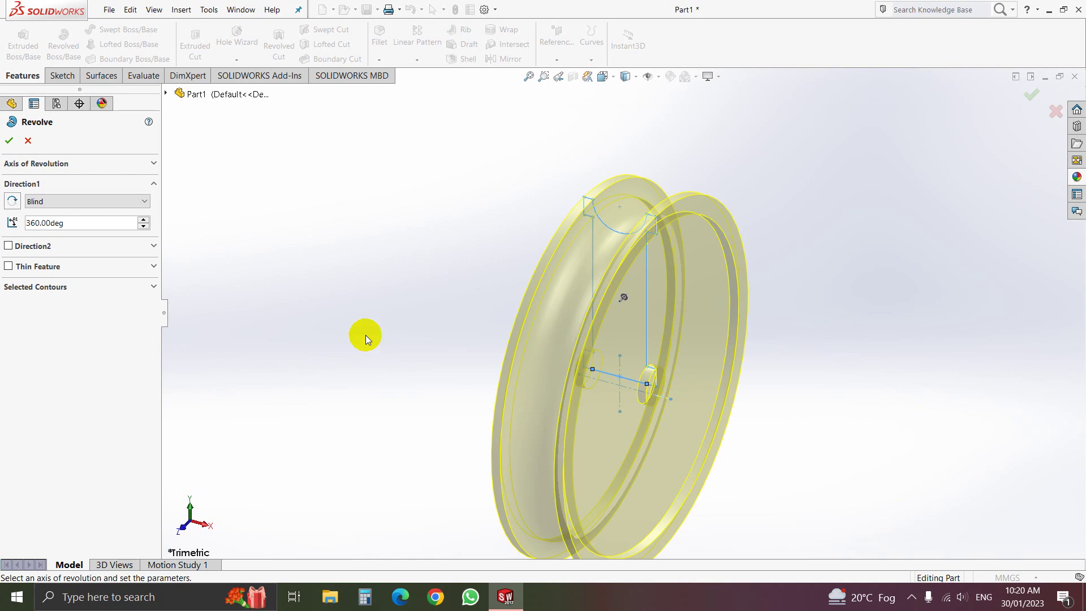
pyautogui.click(9, 142)
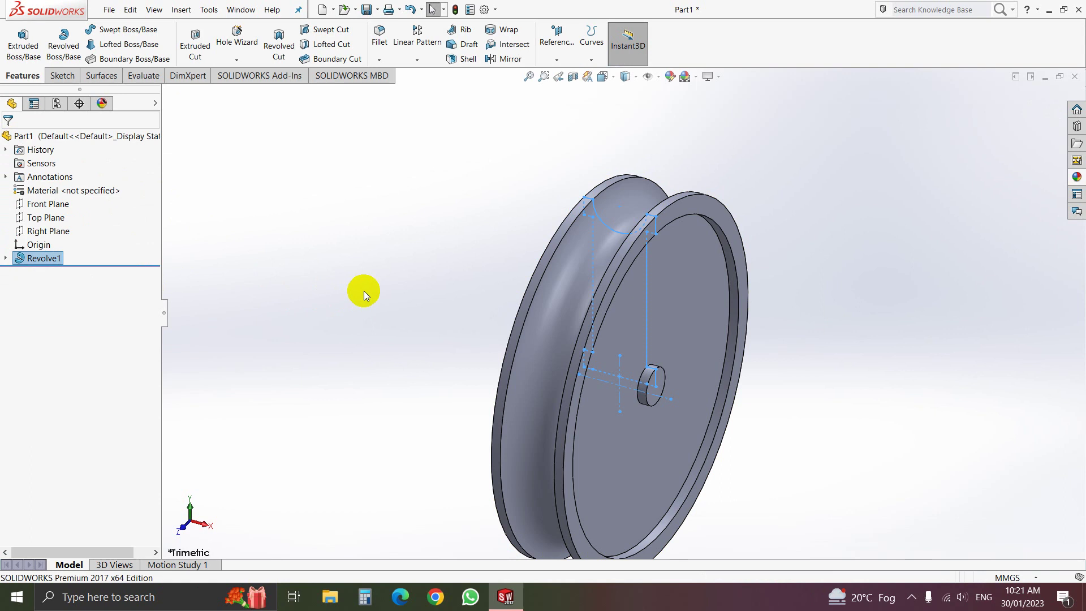
pyautogui.hotkey('ctrl', 'z')
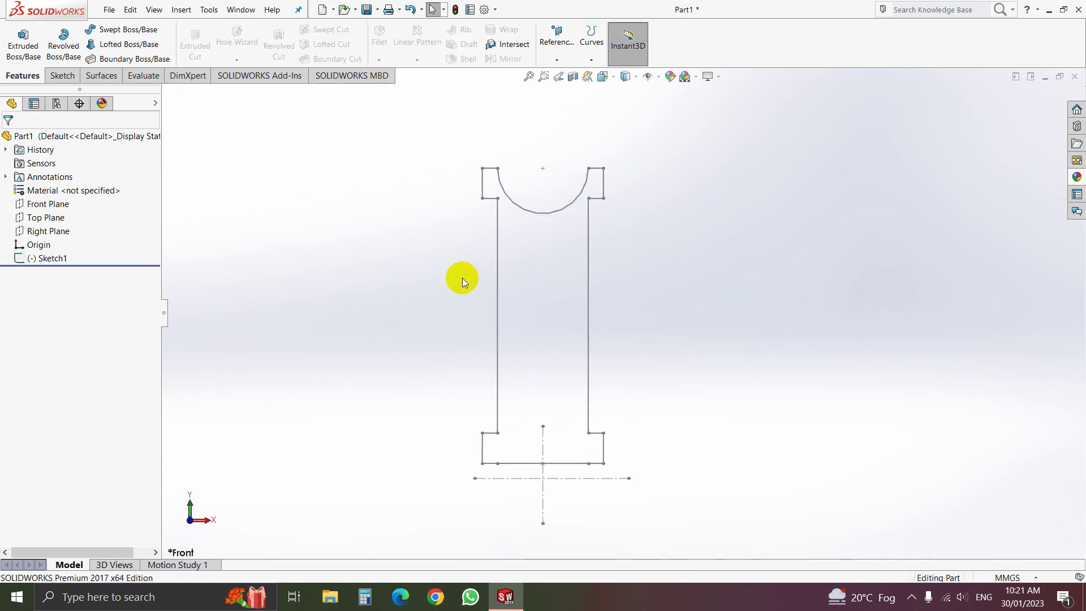
# Revolve Sketch1 a full 360° about the horizontal centerline as a Revolved Boss/Base.
pyautogui.click(50, 259)
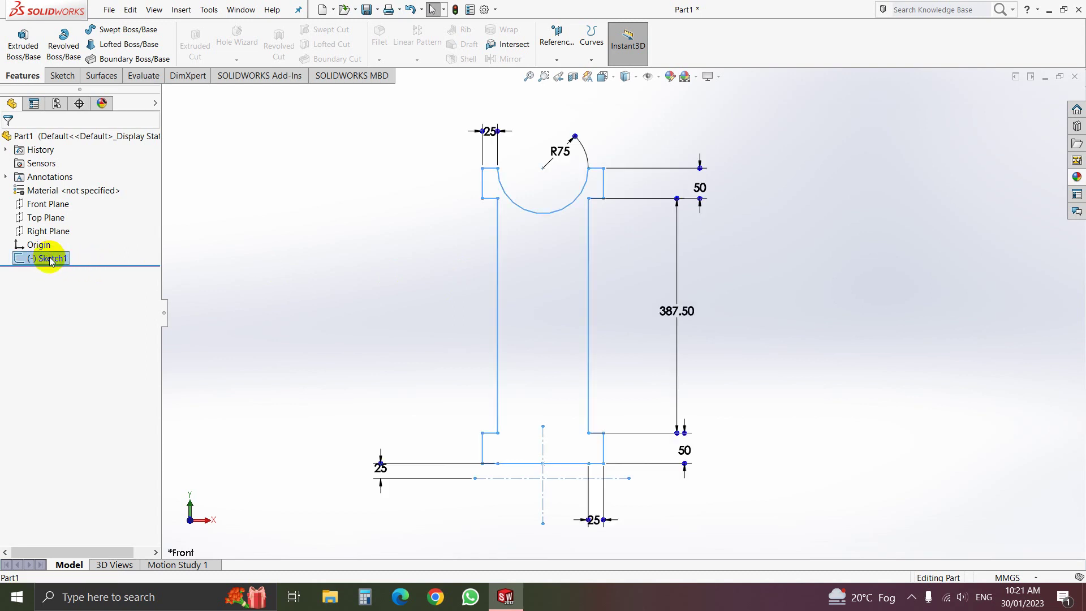
pyautogui.click(68, 52)
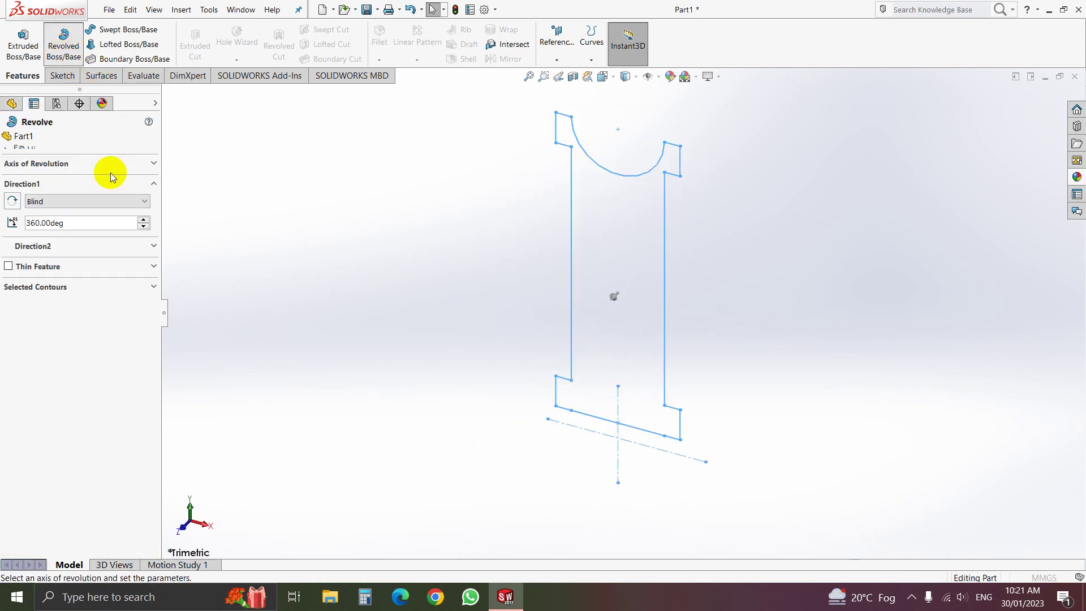
pyautogui.click(593, 432)
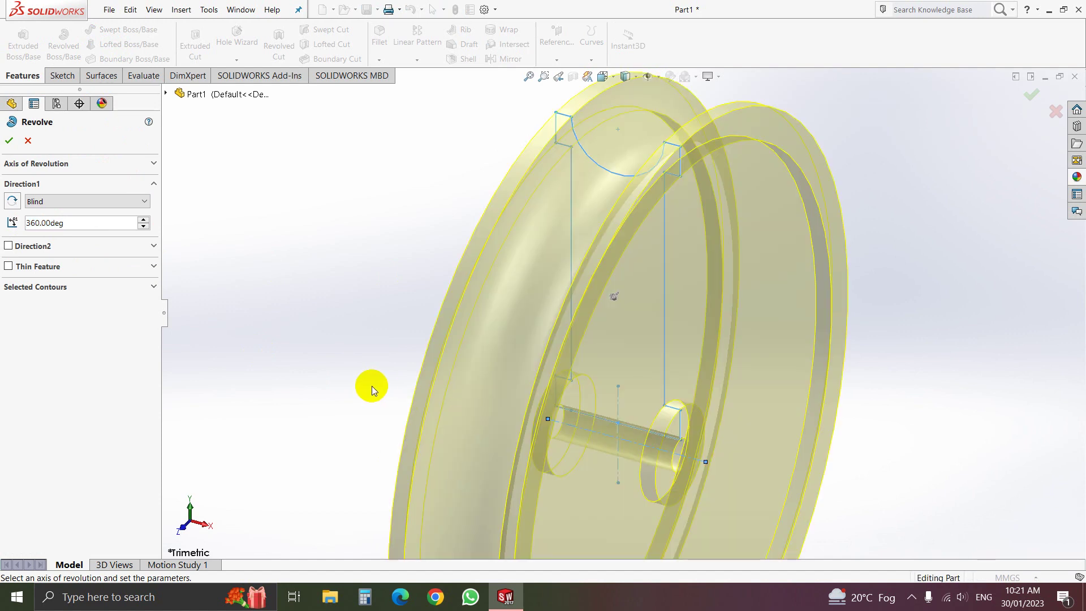
pyautogui.click(9, 141)
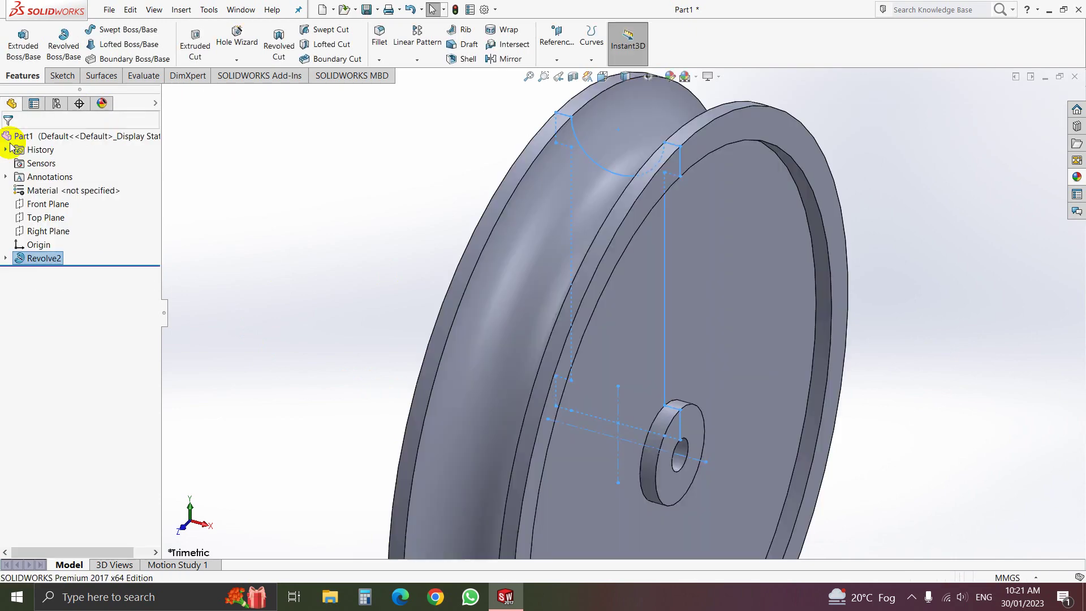
# Sketch a horizontal midpoint line on the hub's end face, centred directly above the bore, with a half-length of 20 mm.
pyautogui.scroll(1, 366, 286)
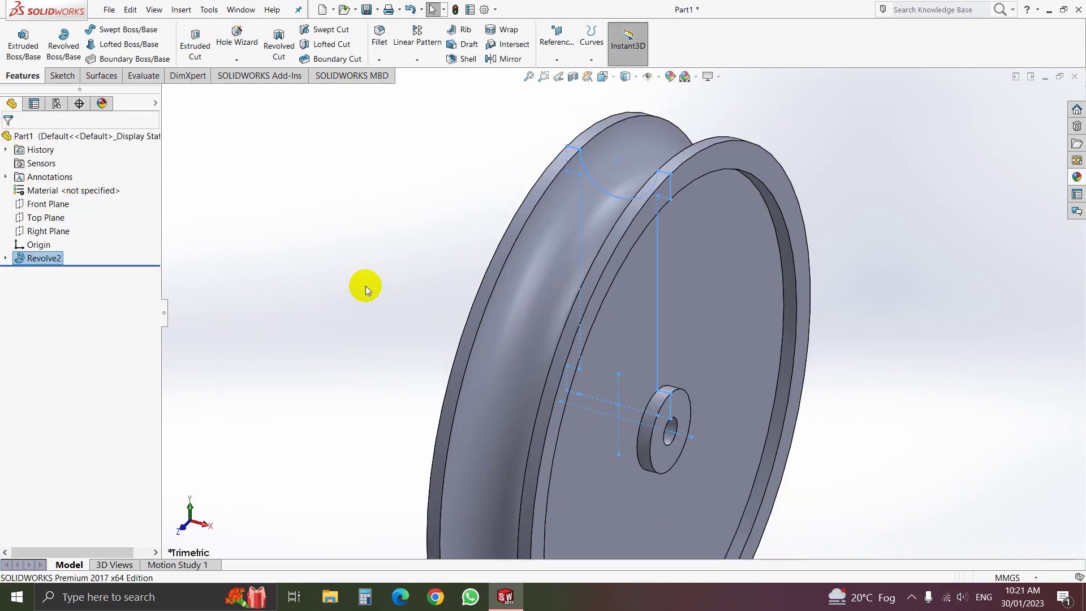
pyautogui.scroll(2, 391, 337)
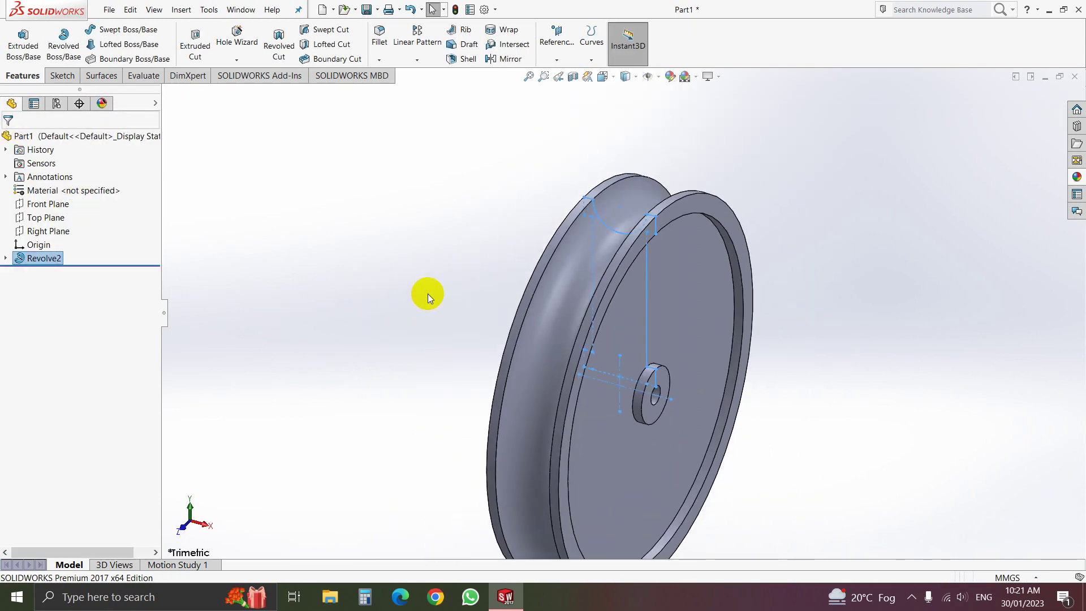
pyautogui.scroll(1, 427, 293)
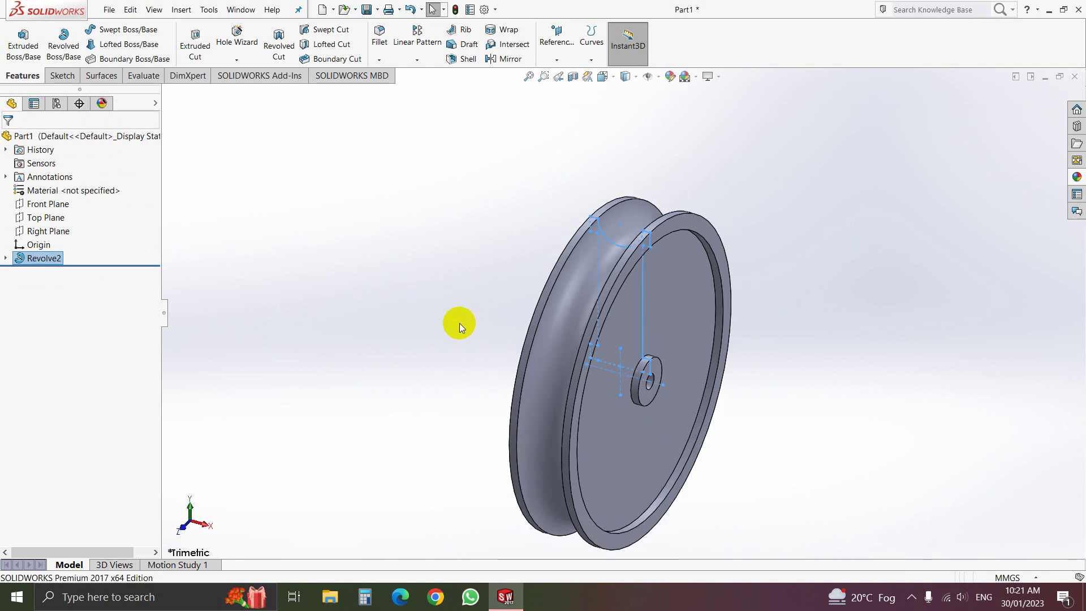
pyautogui.moveTo(459, 323); pyautogui.dragTo(483, 378, button='middle')
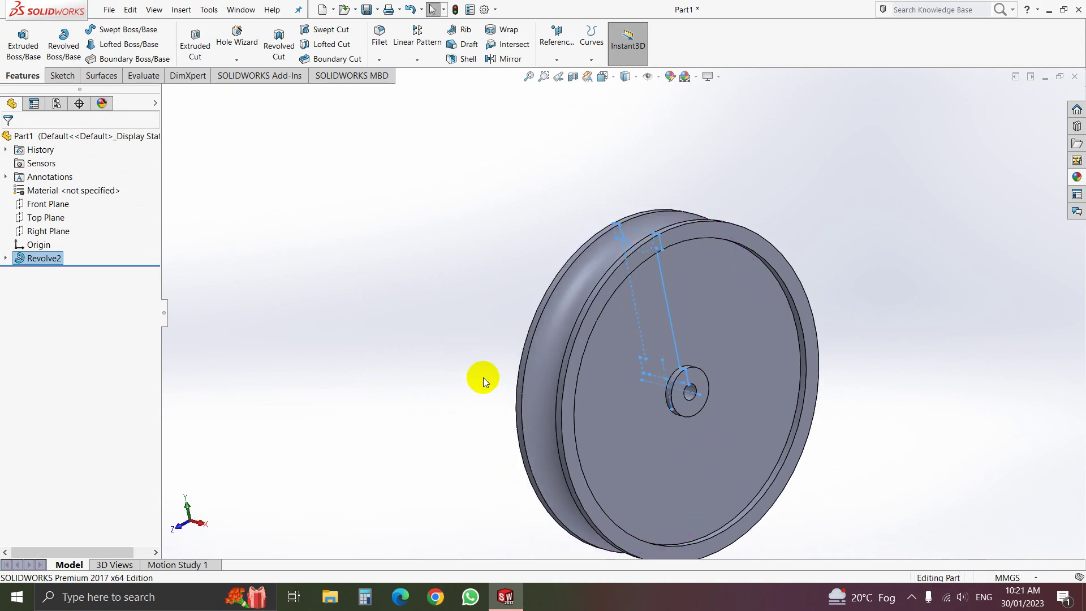
pyautogui.click(695, 409)
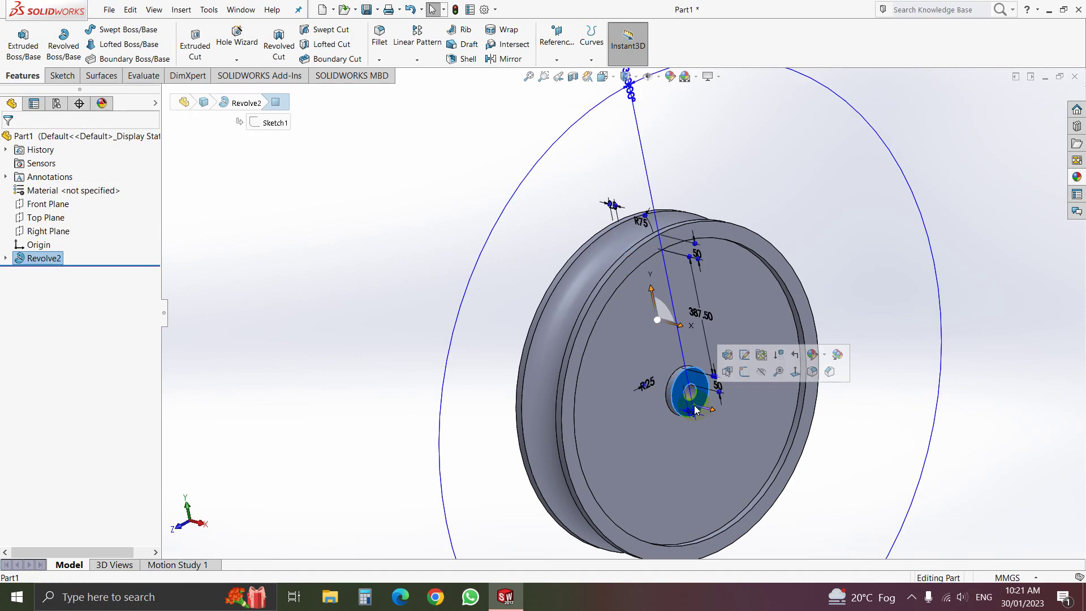
pyautogui.click(795, 372)
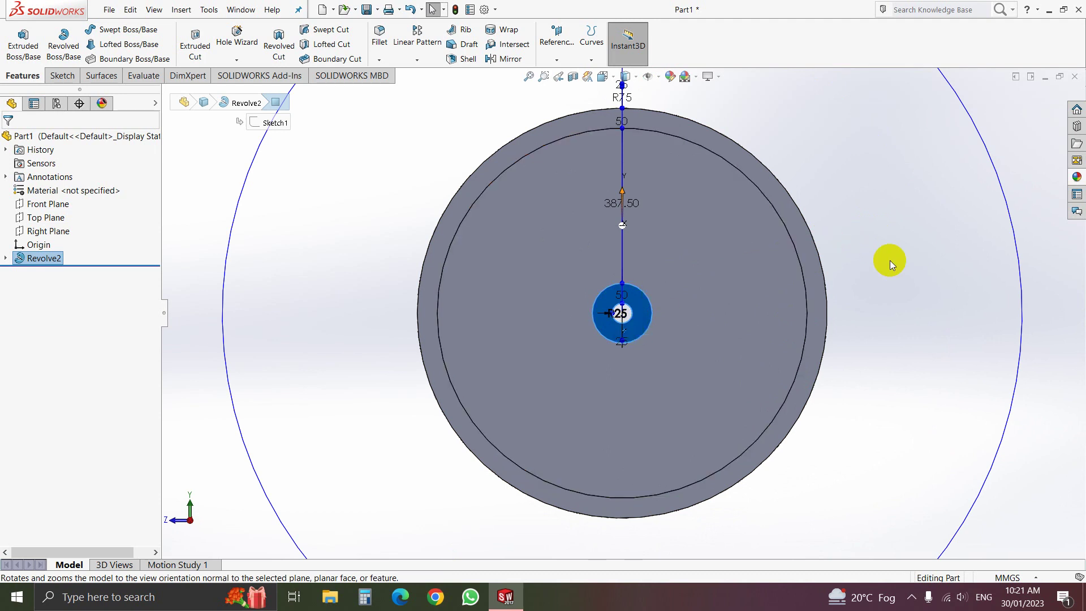
pyautogui.scroll(-5, 654, 294)
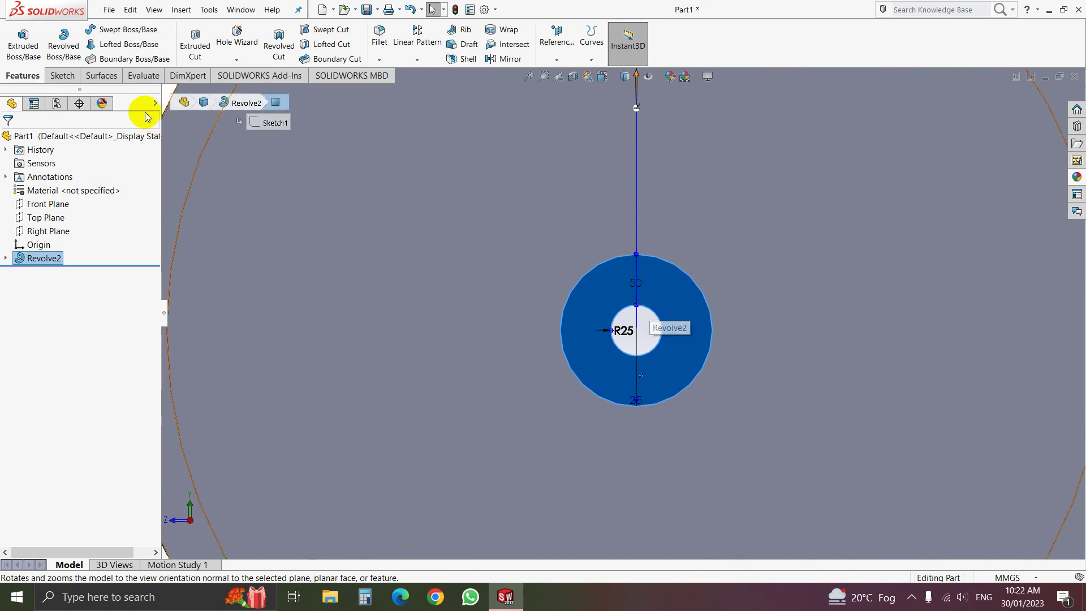
pyautogui.click(62, 76)
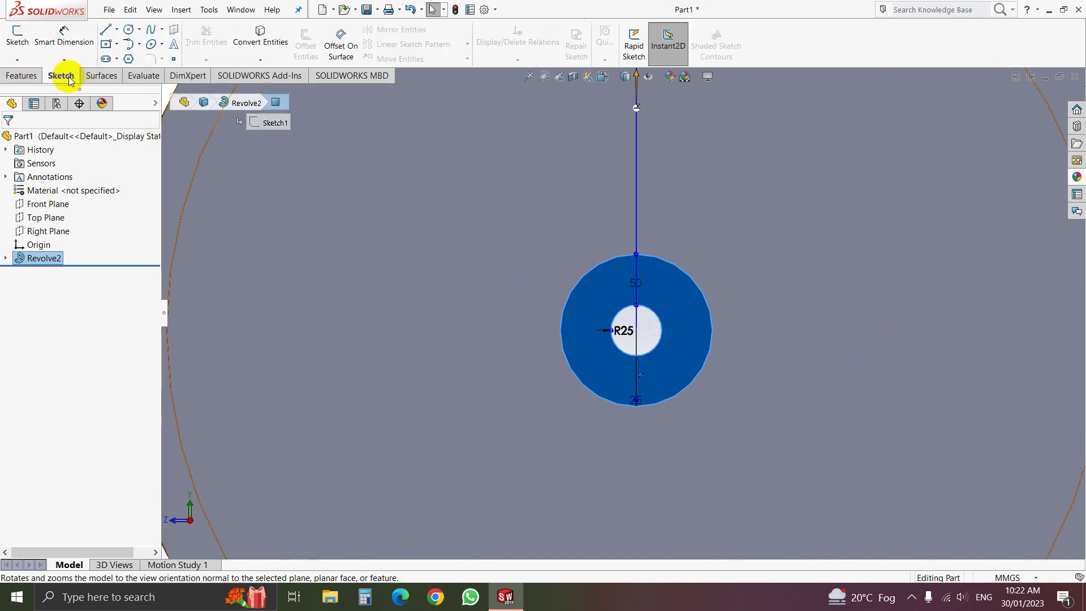
pyautogui.click(117, 29)
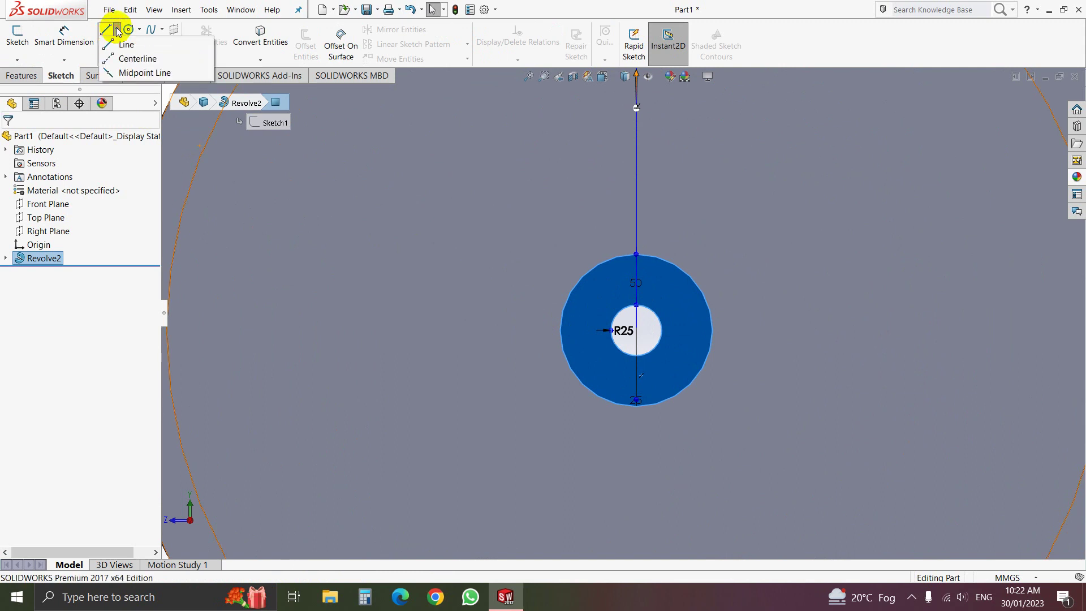
pyautogui.click(133, 72)
pyautogui.scroll(-3, 646, 300)
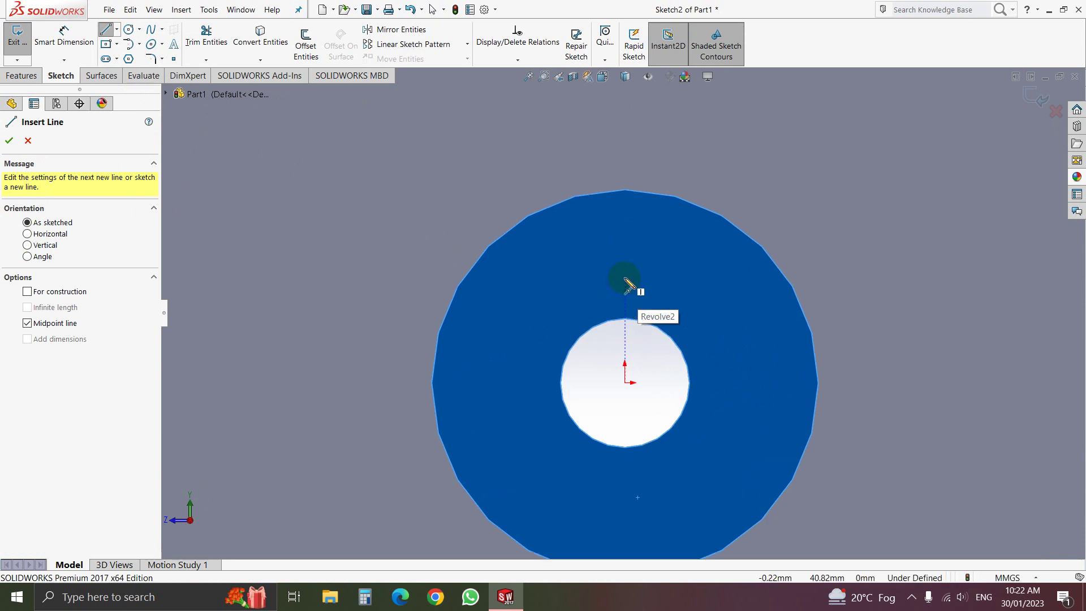
pyautogui.click(624, 278)
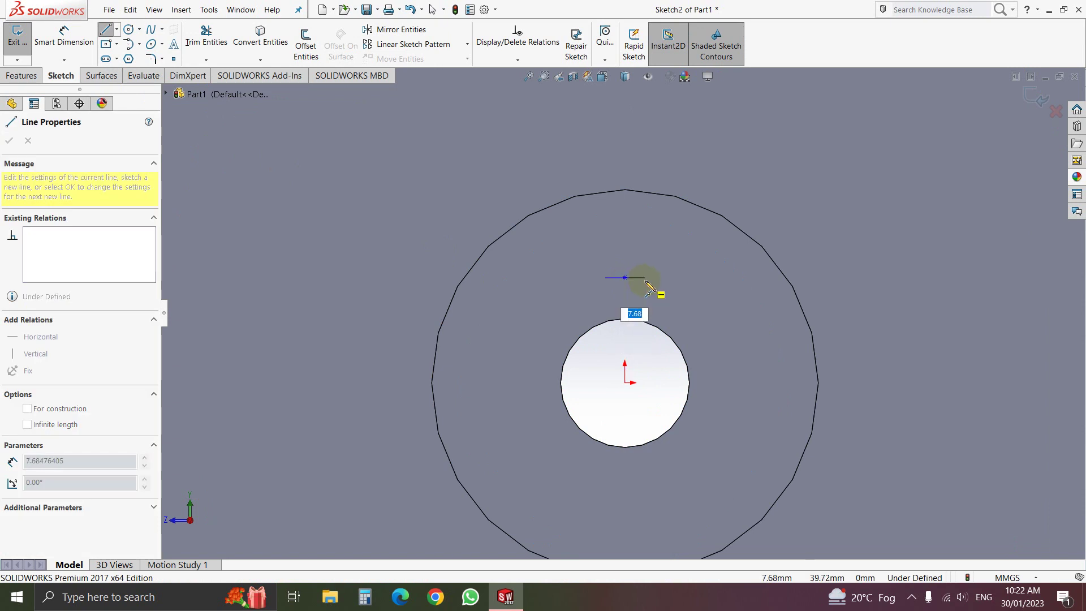
pyautogui.write('20')
pyautogui.press('Return')
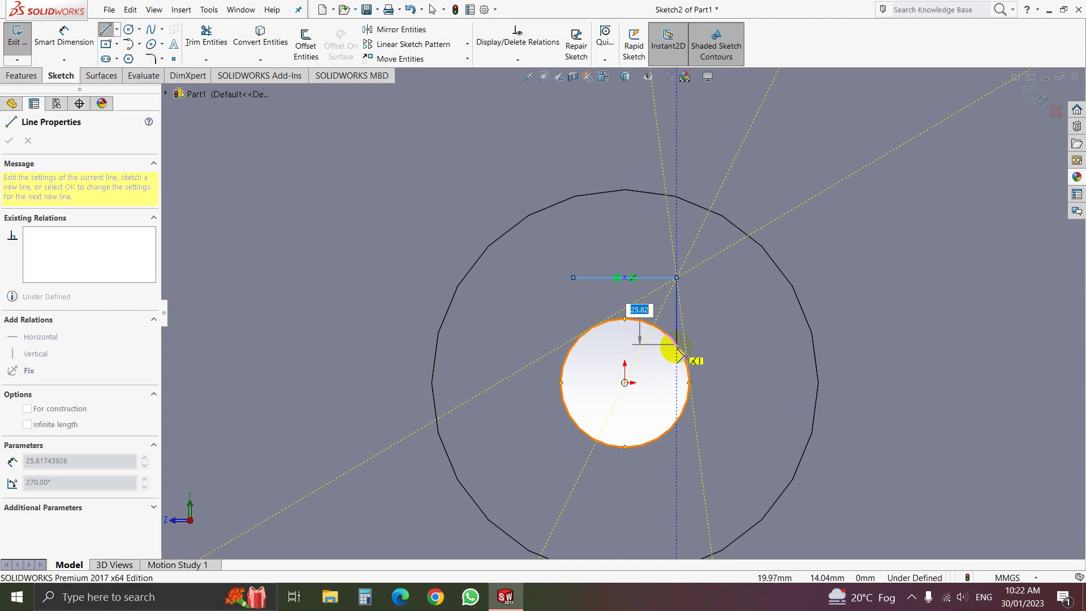
# Complete the line into a closed rectangle about 26 mm tall, with both lower corners on the bore's edge.
pyautogui.click(677, 344)
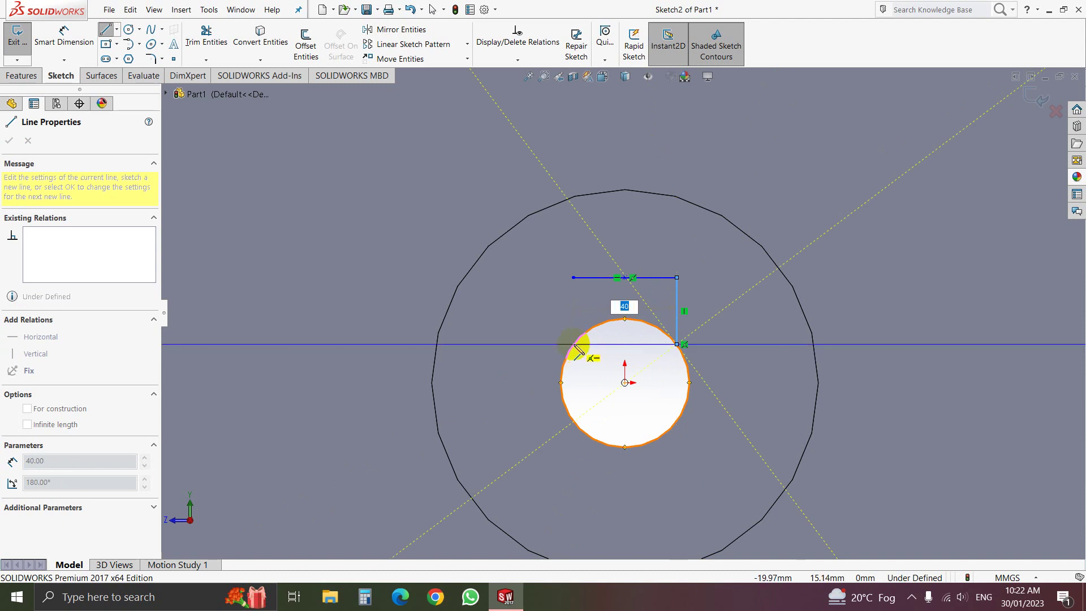
pyautogui.click(574, 344)
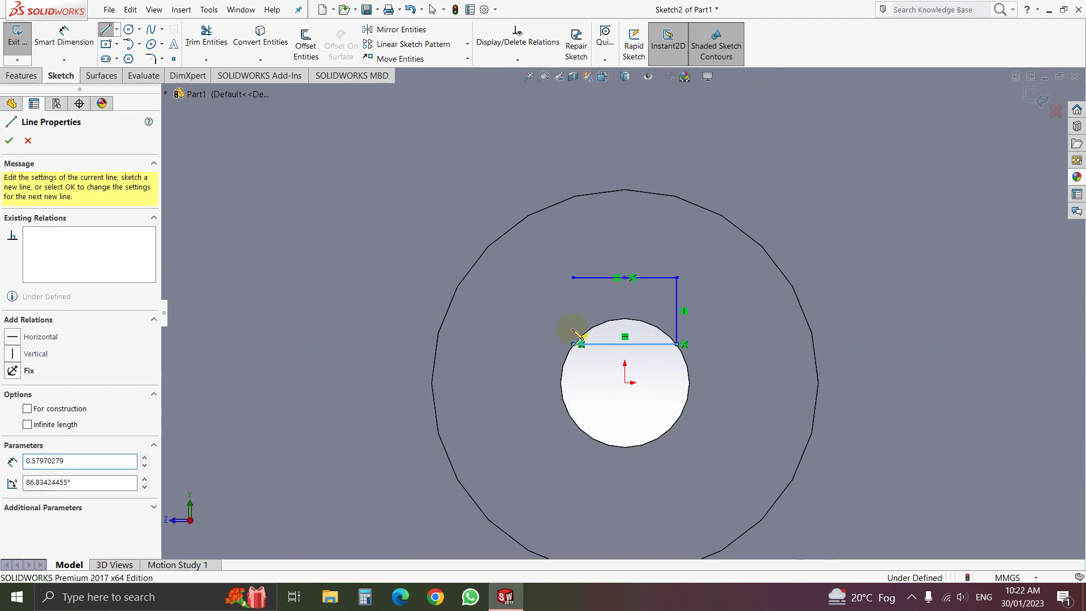
pyautogui.click(574, 278)
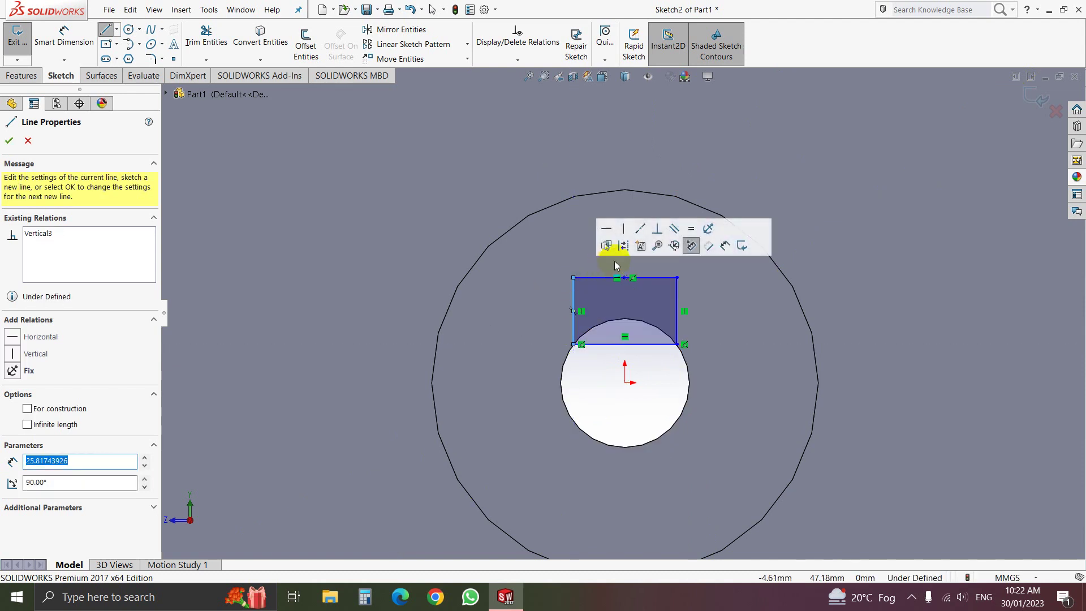
pyautogui.click(9, 140)
# Dimension the rectangle's upper edge as 20 mm wide.
pyautogui.click(64, 35)
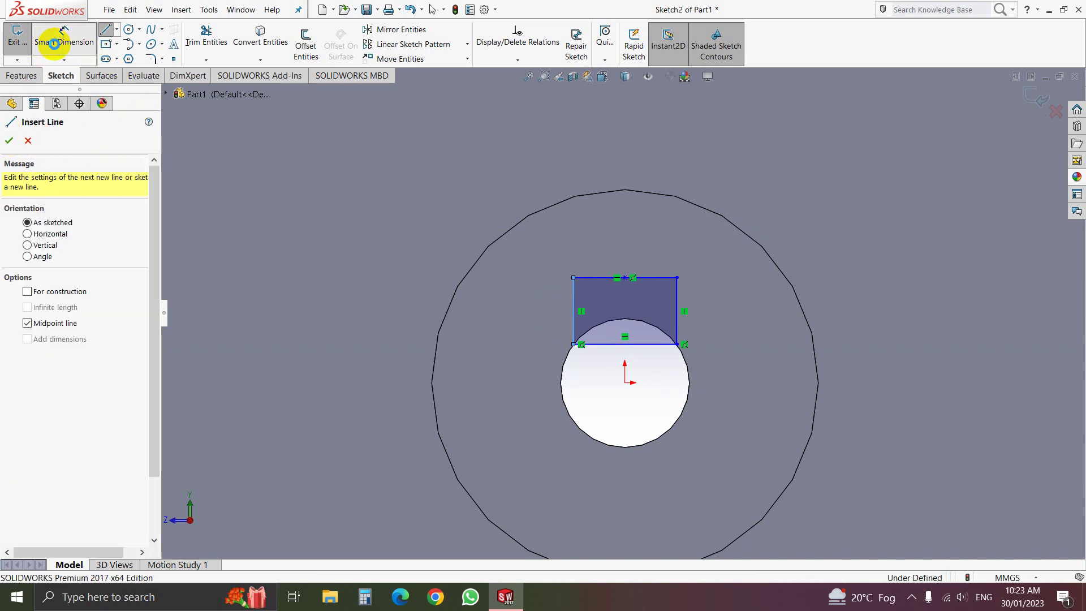
pyautogui.click(590, 277)
pyautogui.click(612, 156)
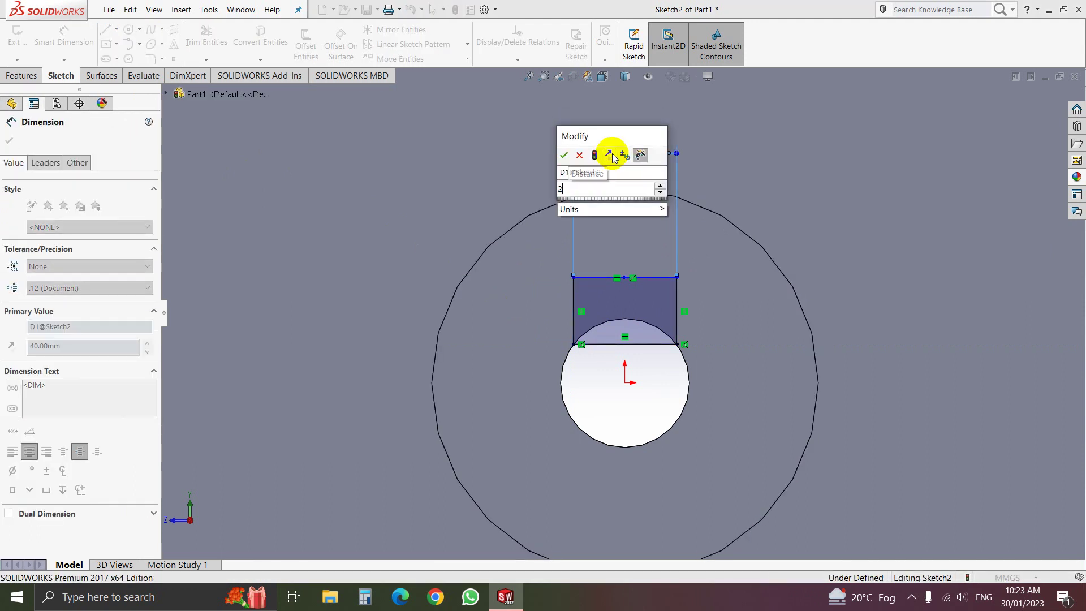
pyautogui.write('20')
pyautogui.press('Return')
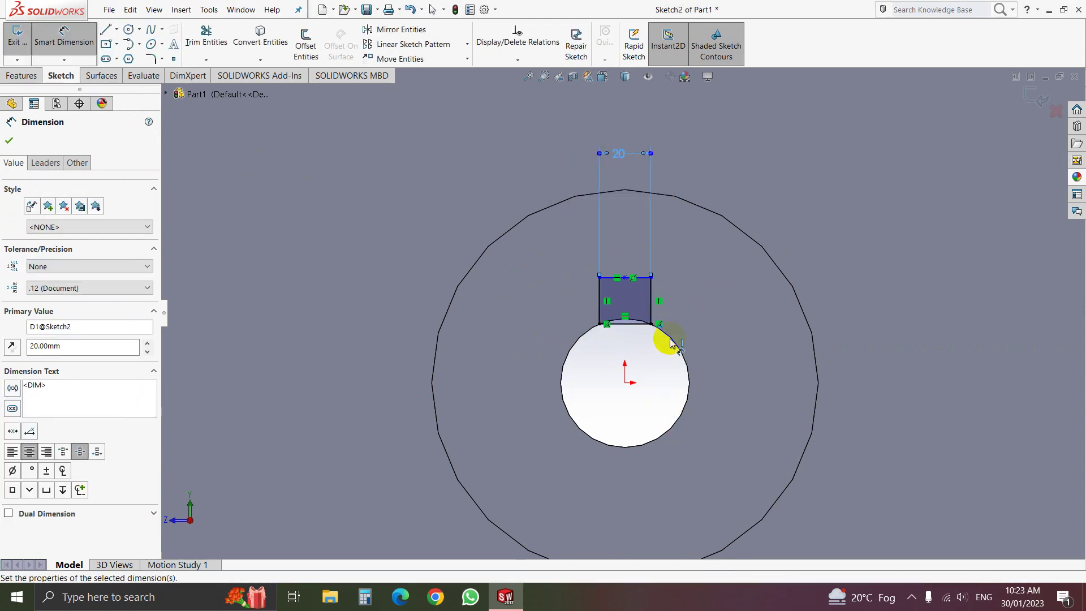
# Dimension the rectangle's vertical side as 15 mm, and exit the sketch with a rebuild.
pyautogui.click(662, 307)
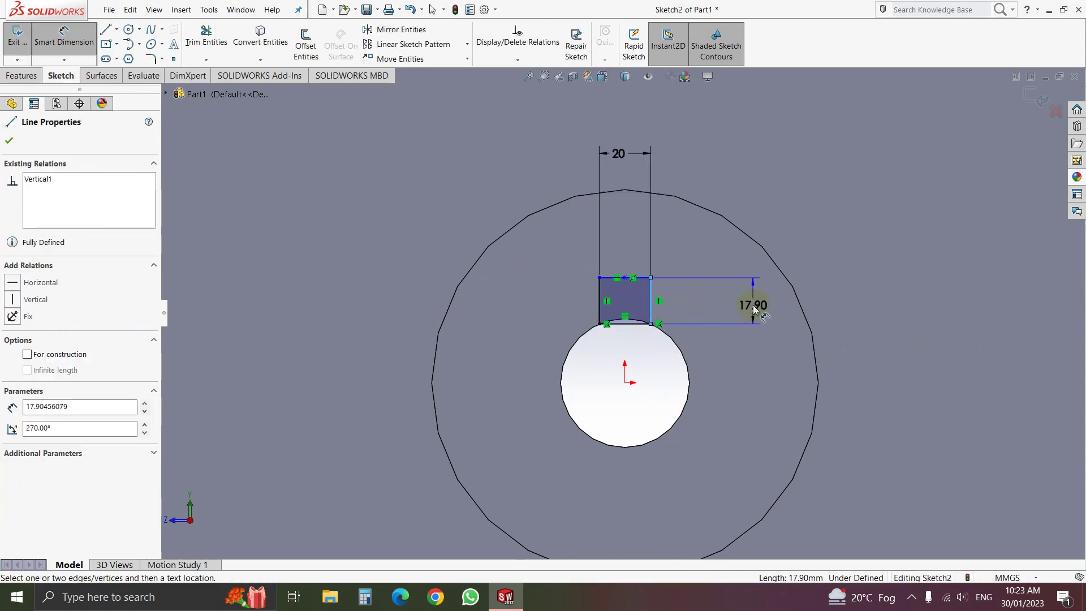
pyautogui.click(742, 304)
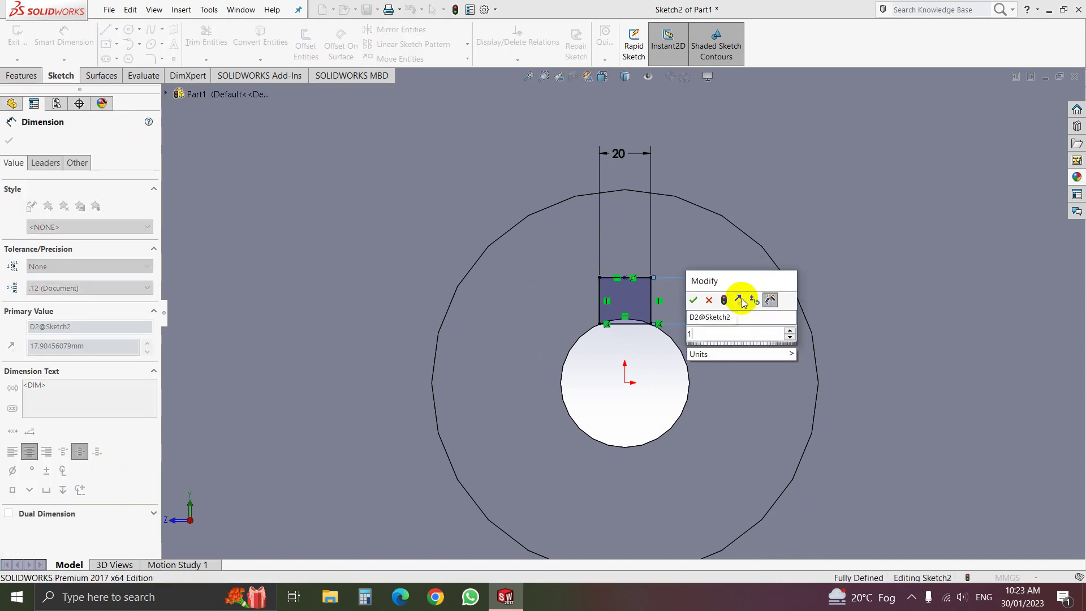
pyautogui.write('15')
pyautogui.press('Return')
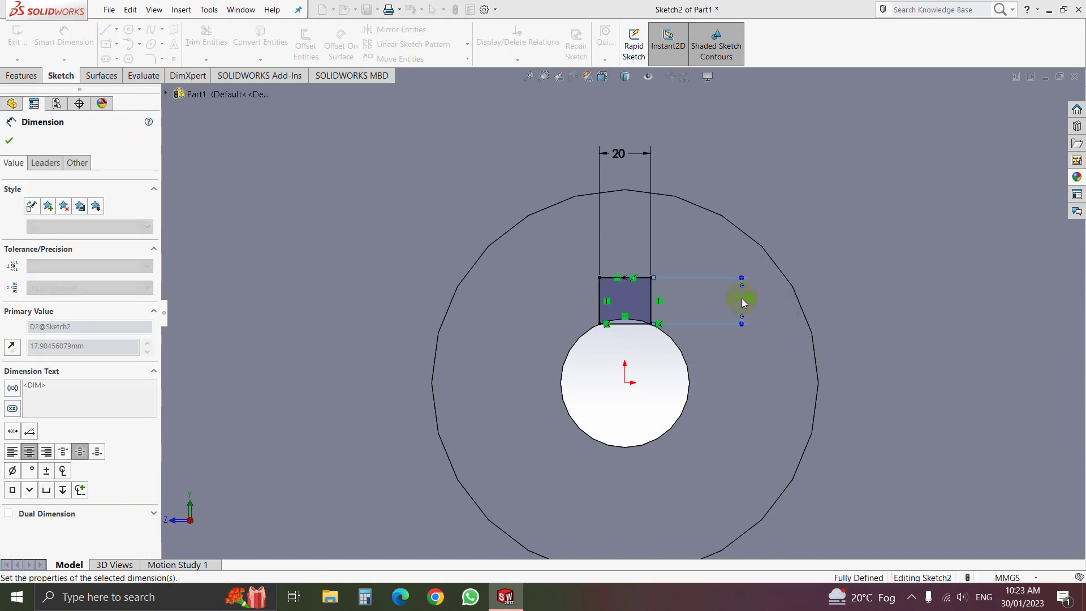
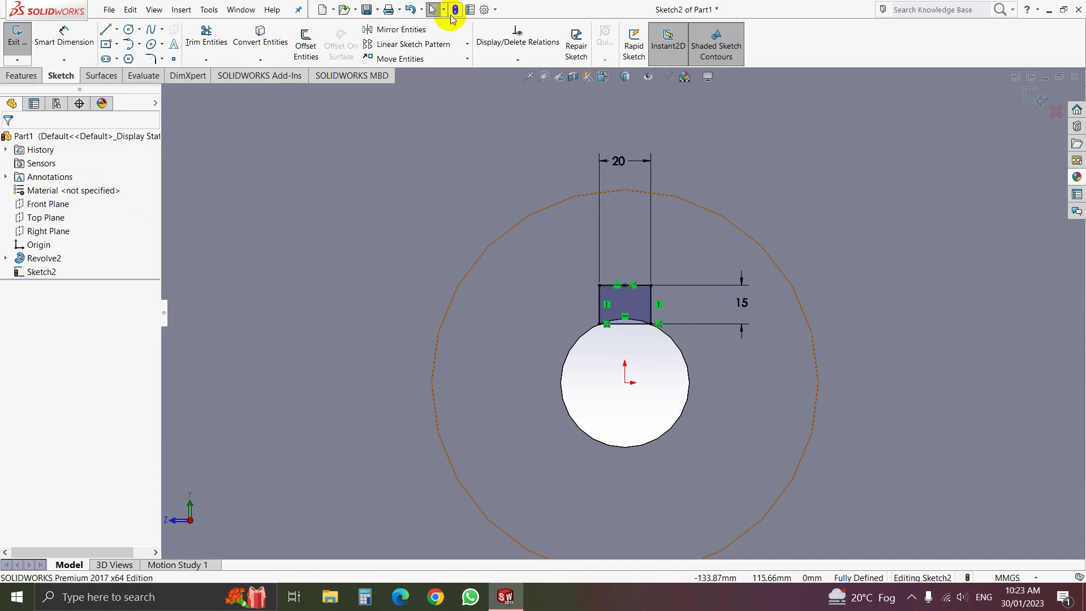
pyautogui.click(455, 9)
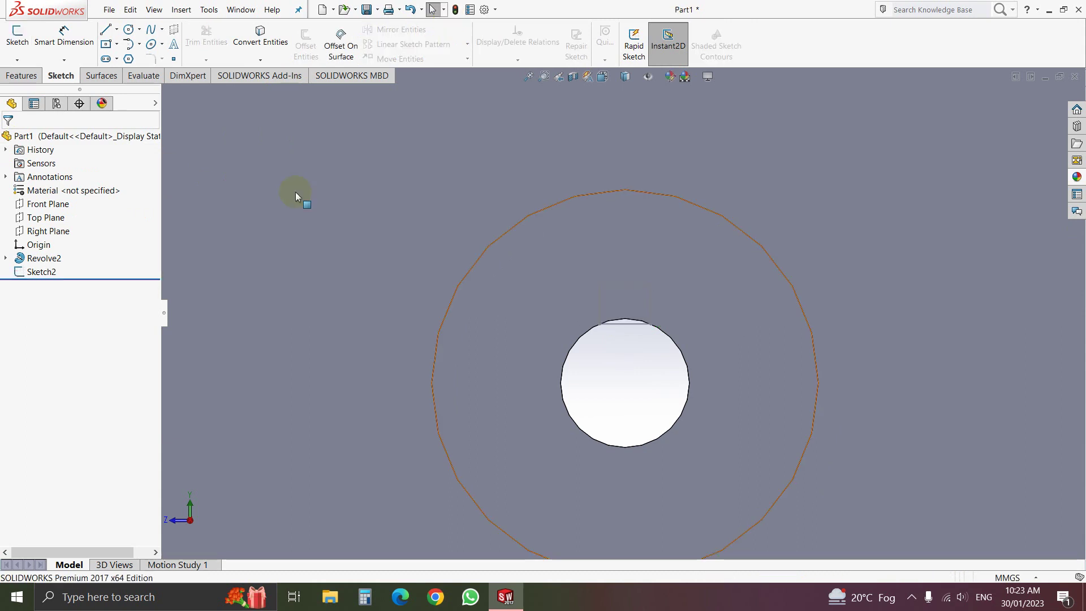
# Cut the rectangular keyway of Sketch2 through the hub with a Blind Extruded Cut 200 mm deep.
pyautogui.click(42, 273)
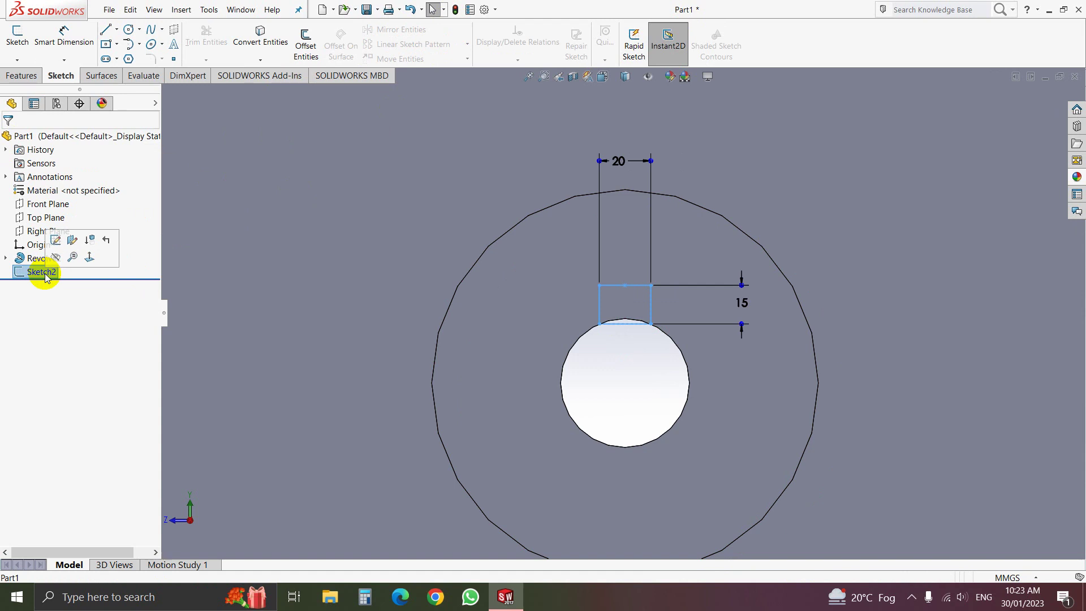
pyautogui.click(24, 77)
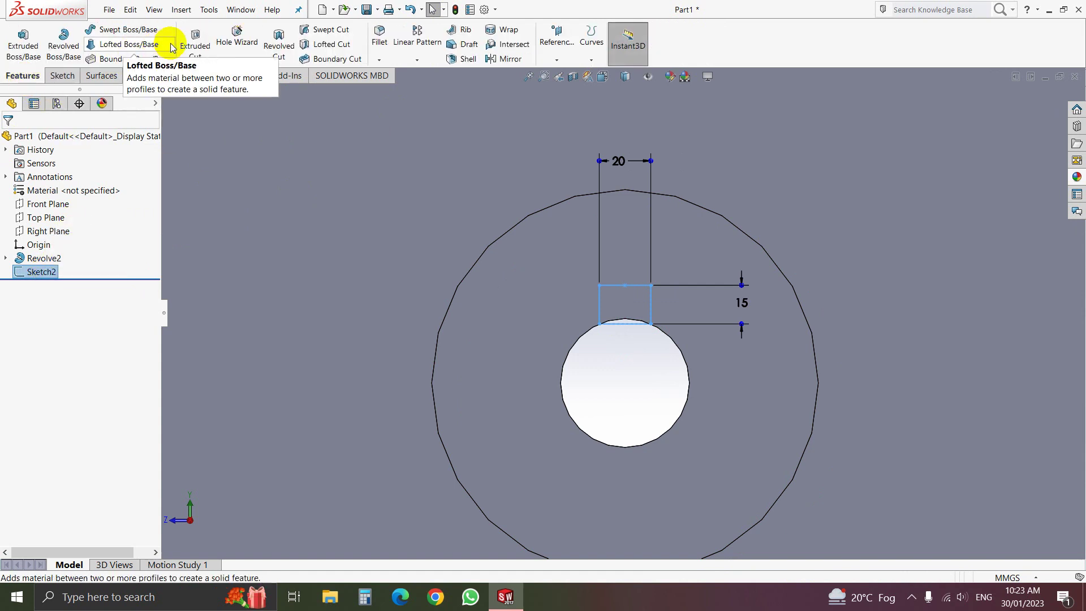
pyautogui.click(194, 51)
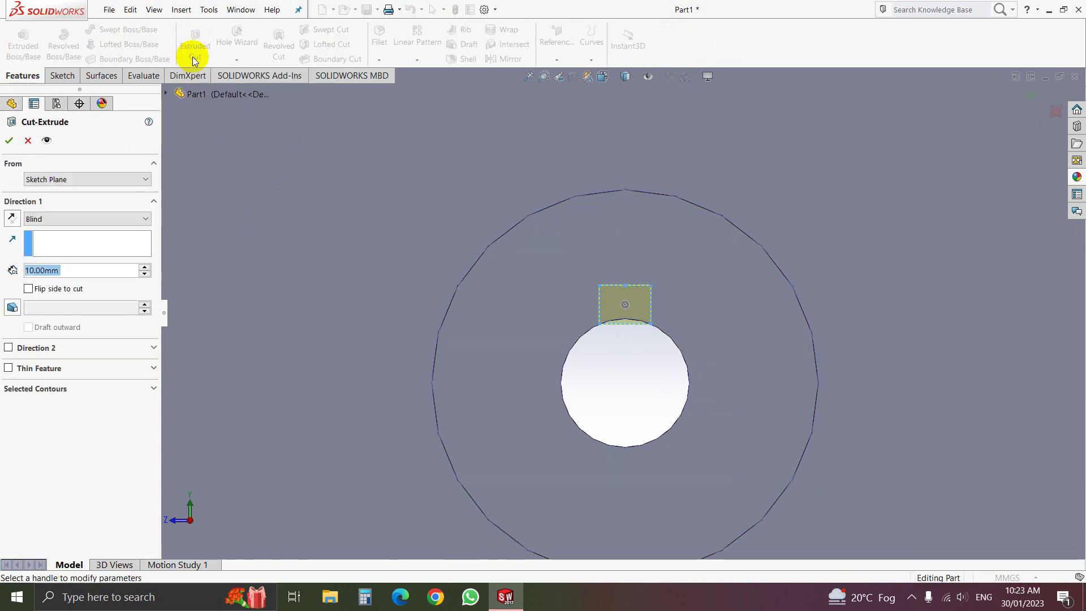
pyautogui.click(355, 184)
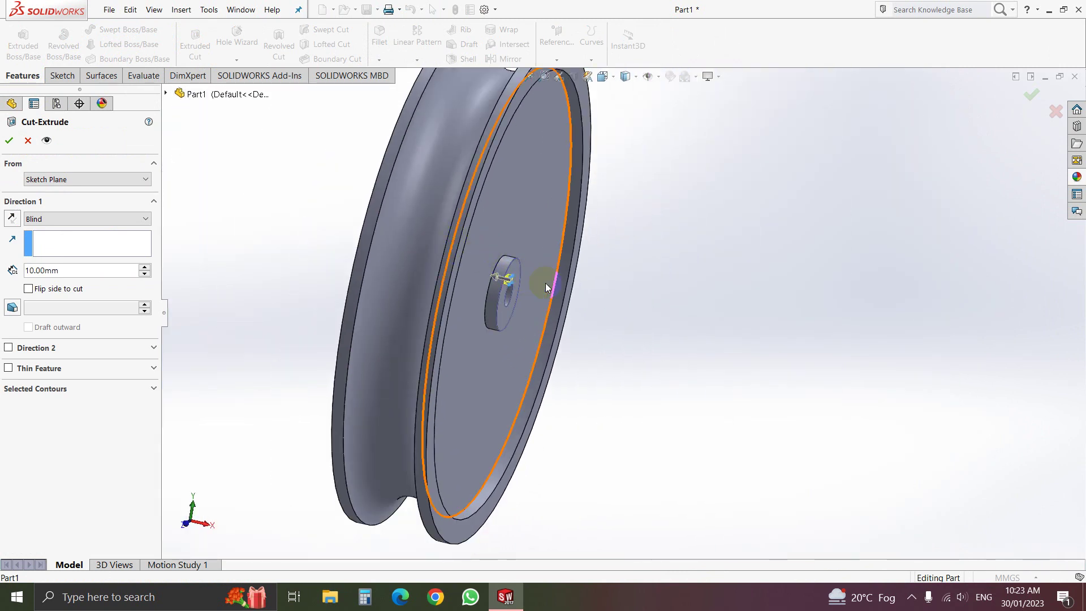
pyautogui.click(317, 234)
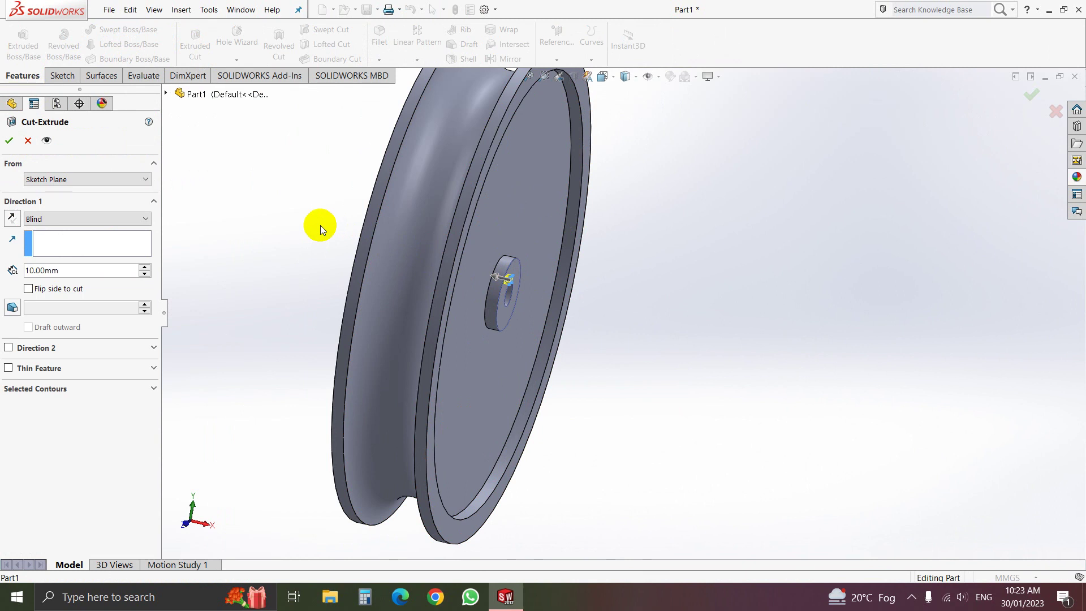
pyautogui.click(53, 271)
pyautogui.moveTo(60, 272); pyautogui.dragTo(23, 274)
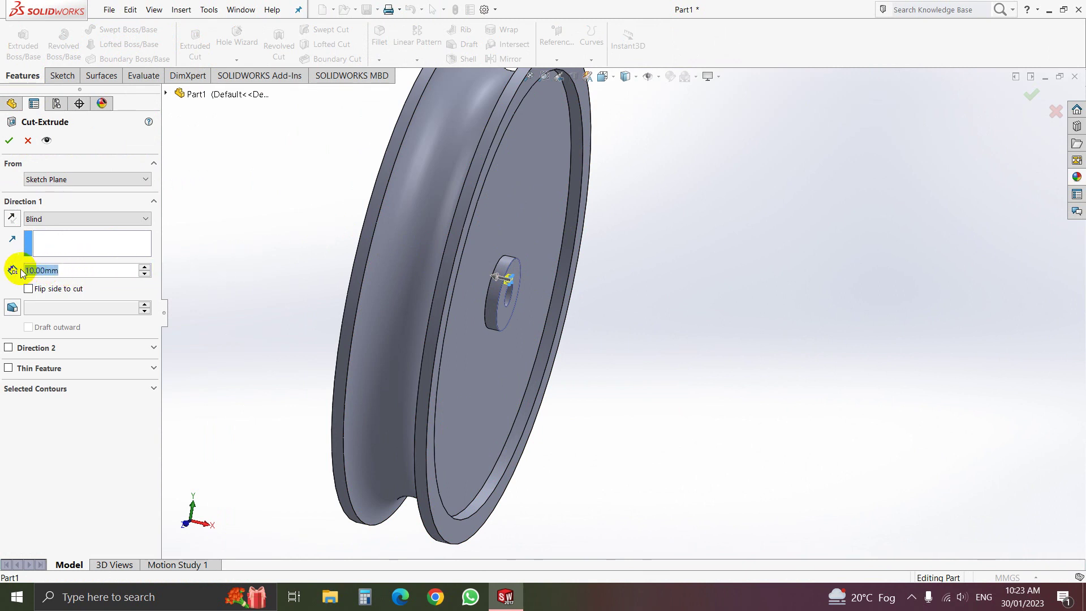
pyautogui.write('200')
pyautogui.press('Return')
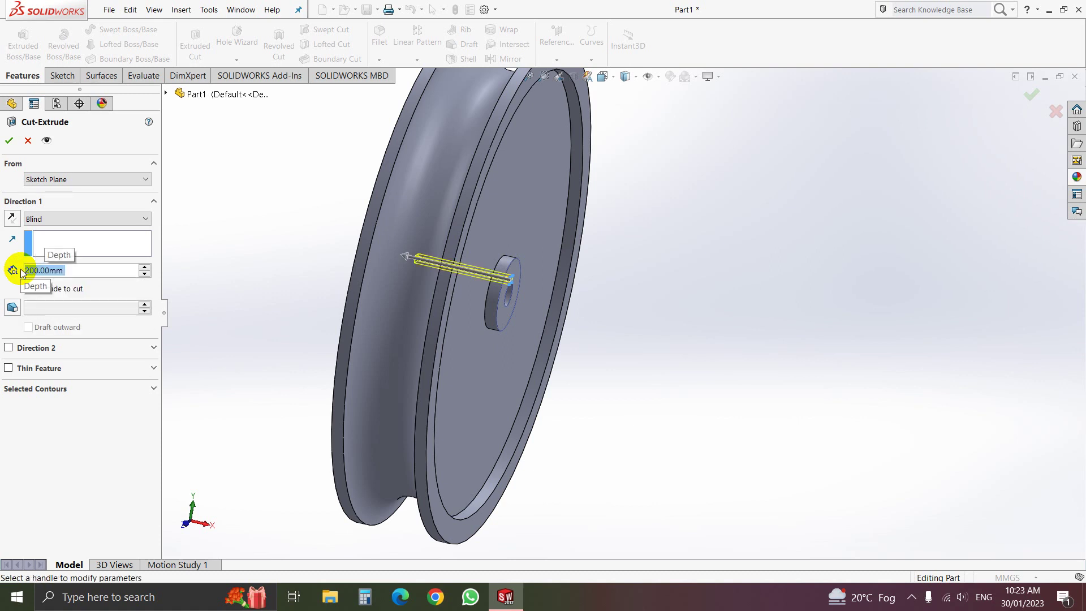
pyautogui.click(9, 140)
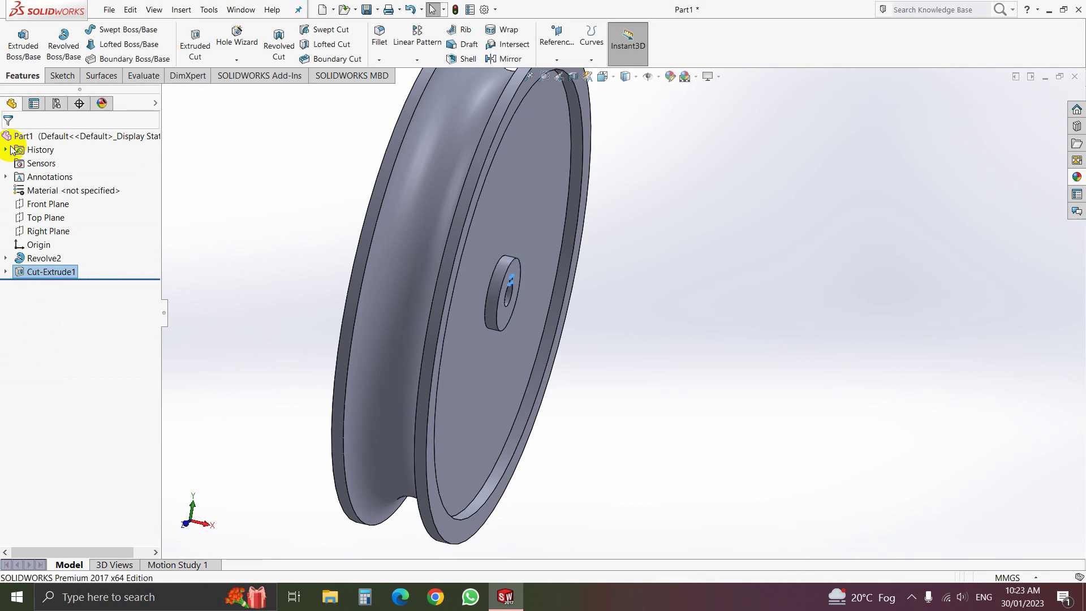
# Start a sketch on the wheel's flat web face and draw a 200 mm diameter circle directly below the hub.
pyautogui.scroll(-3, 236, 209)
pyautogui.moveTo(237, 209)
pyautogui.mouseDown(button='middle')
pyautogui.moveTo(301, 271)
pyautogui.moveTo(254, 267)
pyautogui.moveTo(153, 198)
pyautogui.moveTo(242, 212)
pyautogui.mouseUp(button='middle')
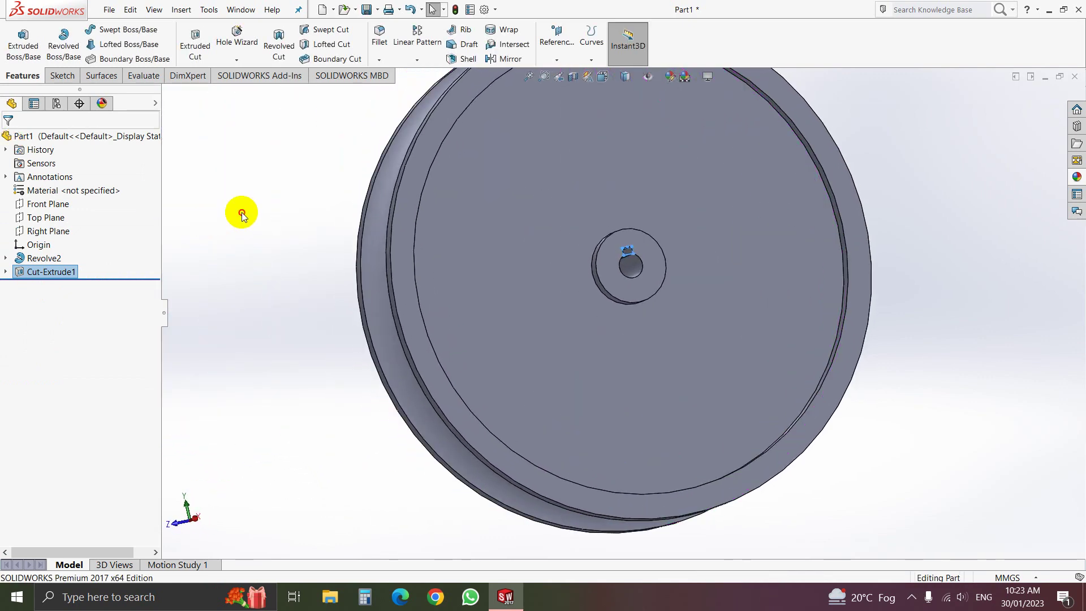
pyautogui.click(242, 212)
pyautogui.moveTo(936, 182); pyautogui.dragTo(915, 212, button='middle')
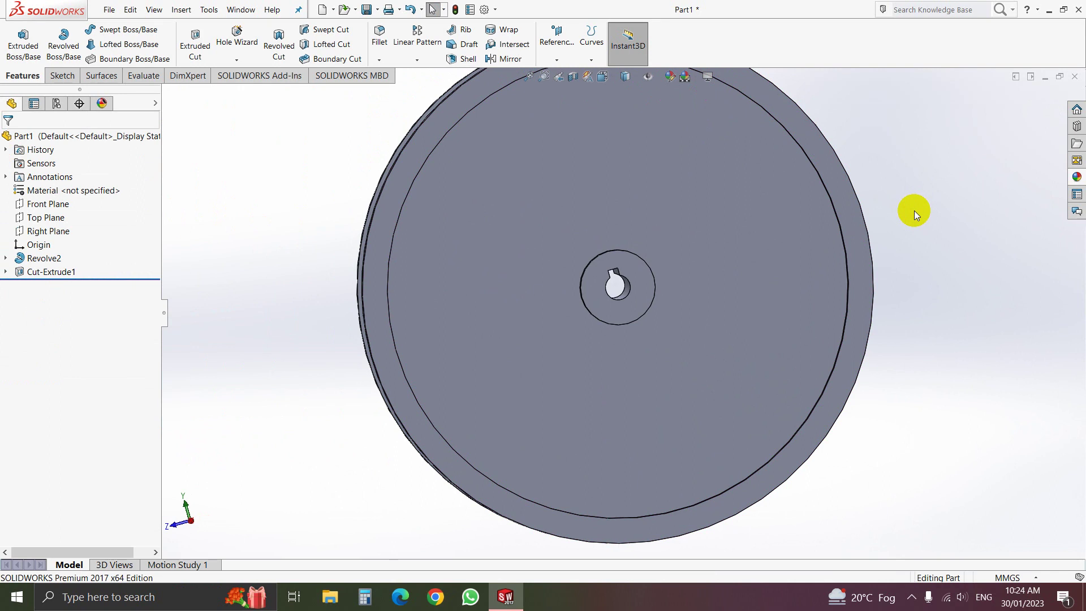
pyautogui.click(691, 270)
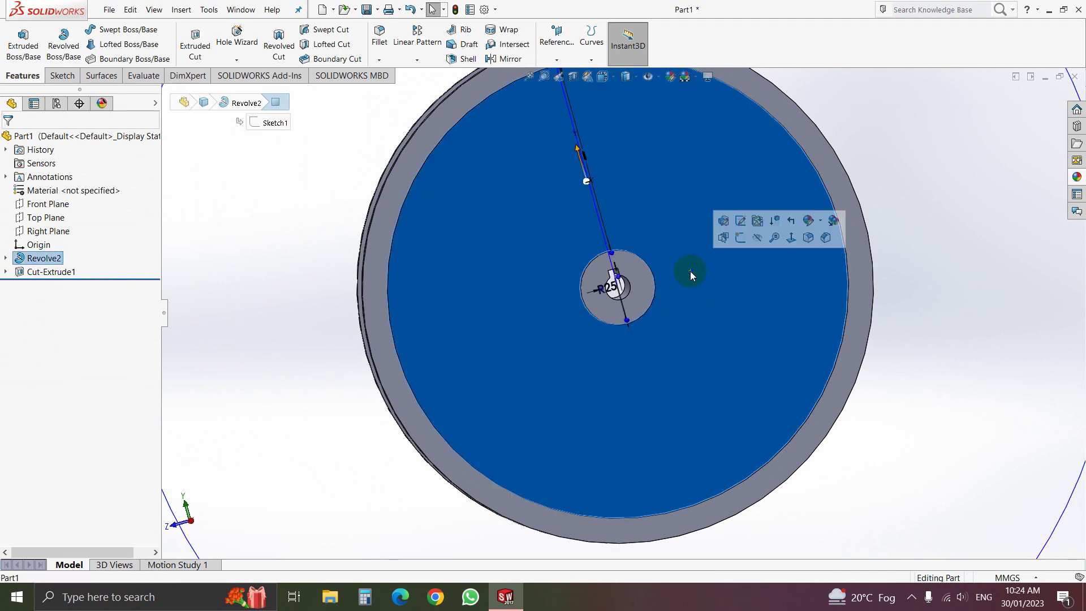
pyautogui.click(792, 239)
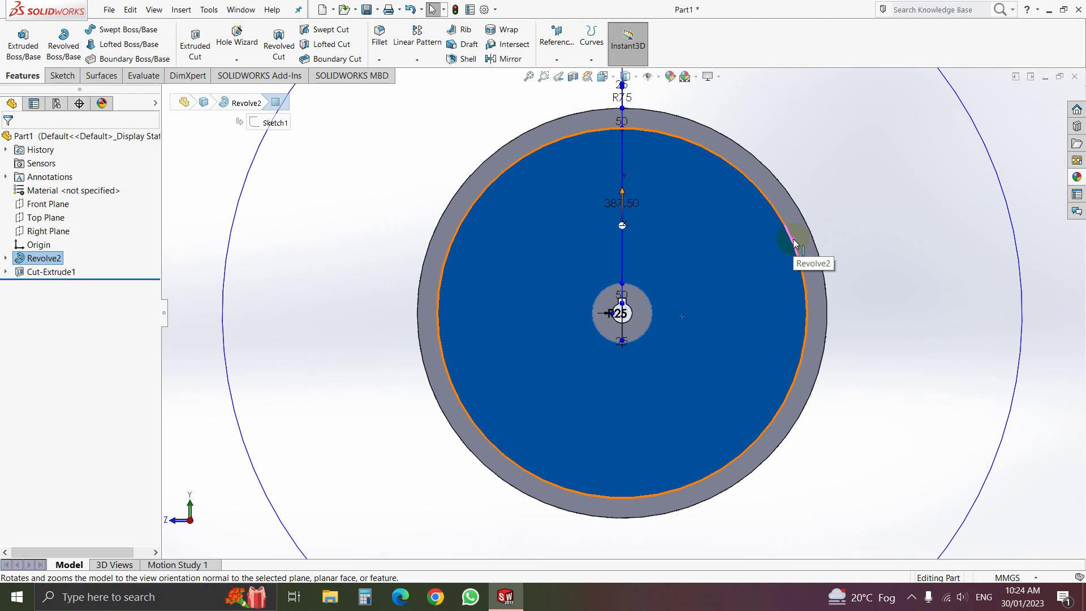
pyautogui.click(58, 76)
pyautogui.click(129, 29)
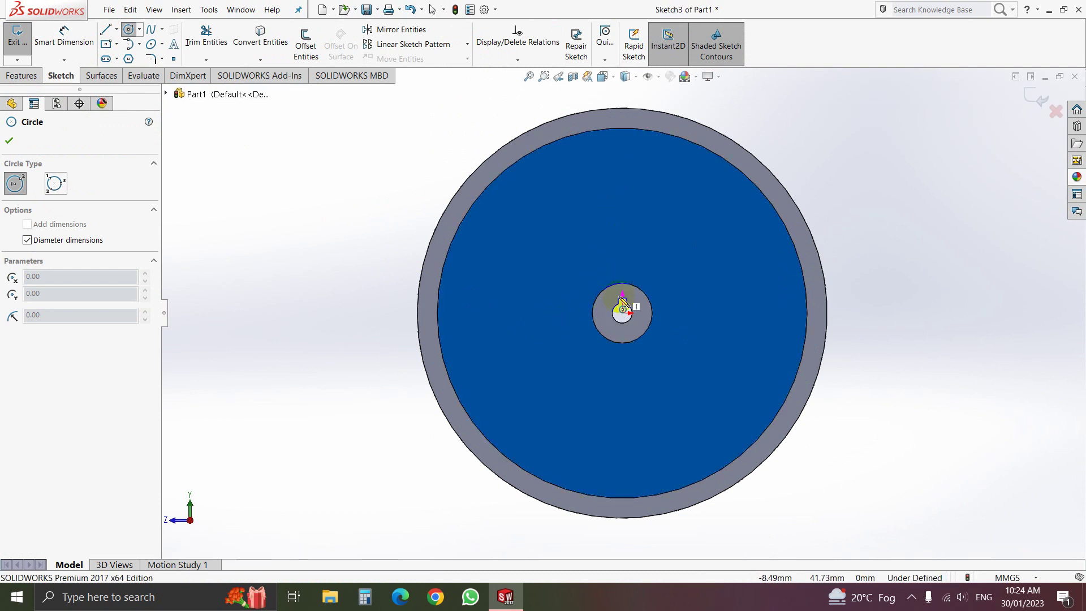
pyautogui.click(623, 416)
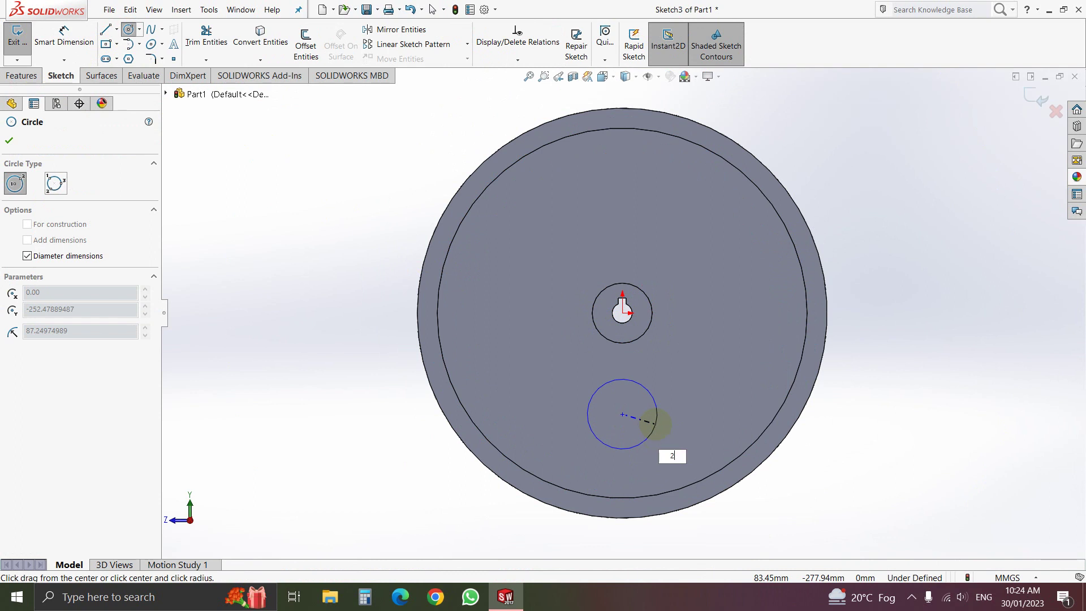
pyautogui.write('200')
pyautogui.press('Return')
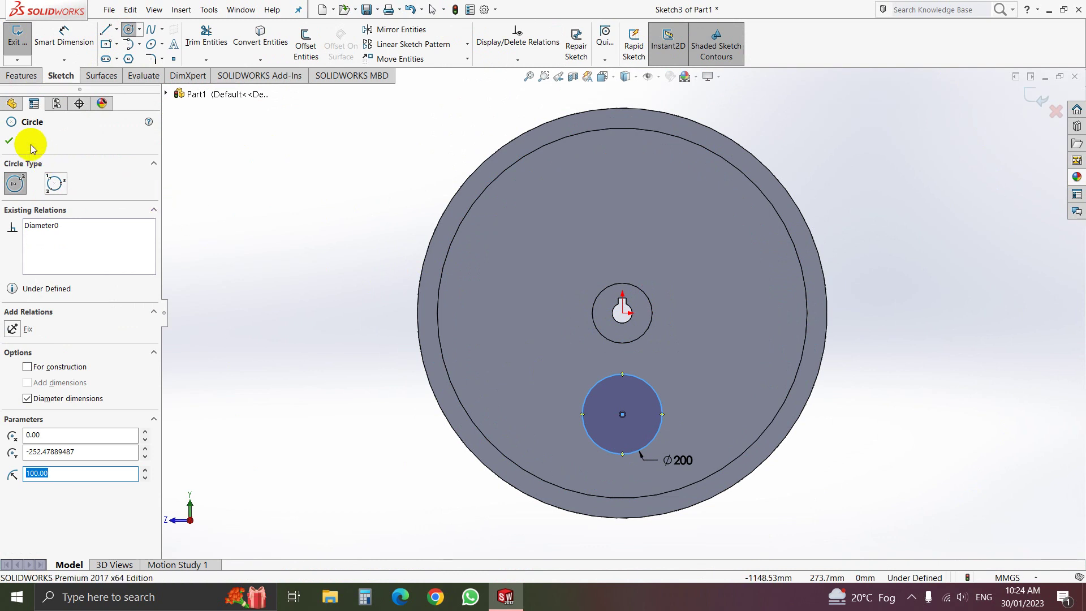
pyautogui.click(10, 141)
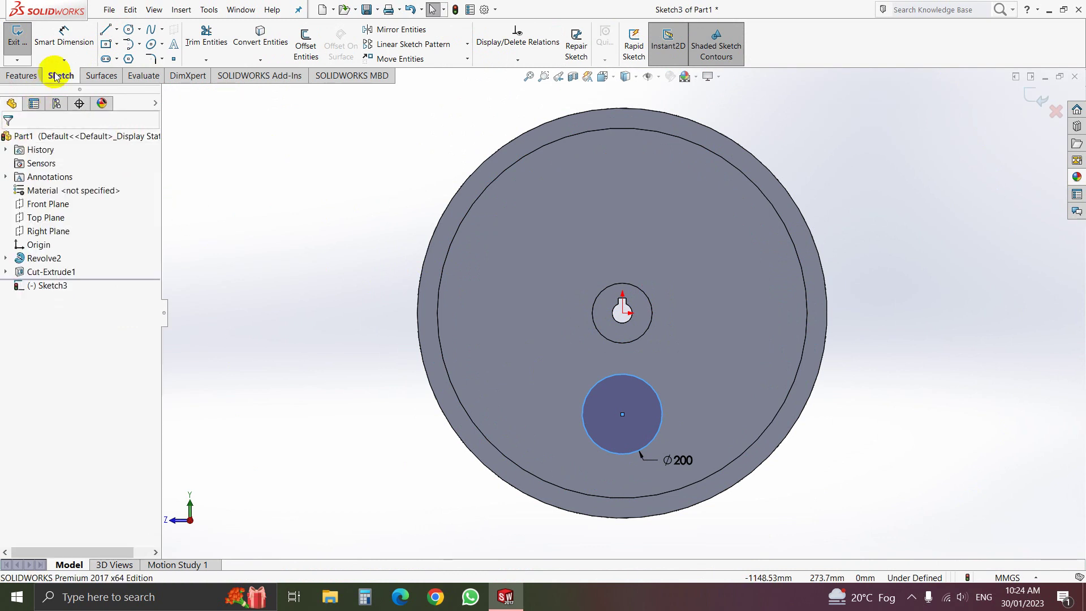
# Dimension the vertical distance from the origin to the circle's center as 268.75 mm.
pyautogui.click(69, 42)
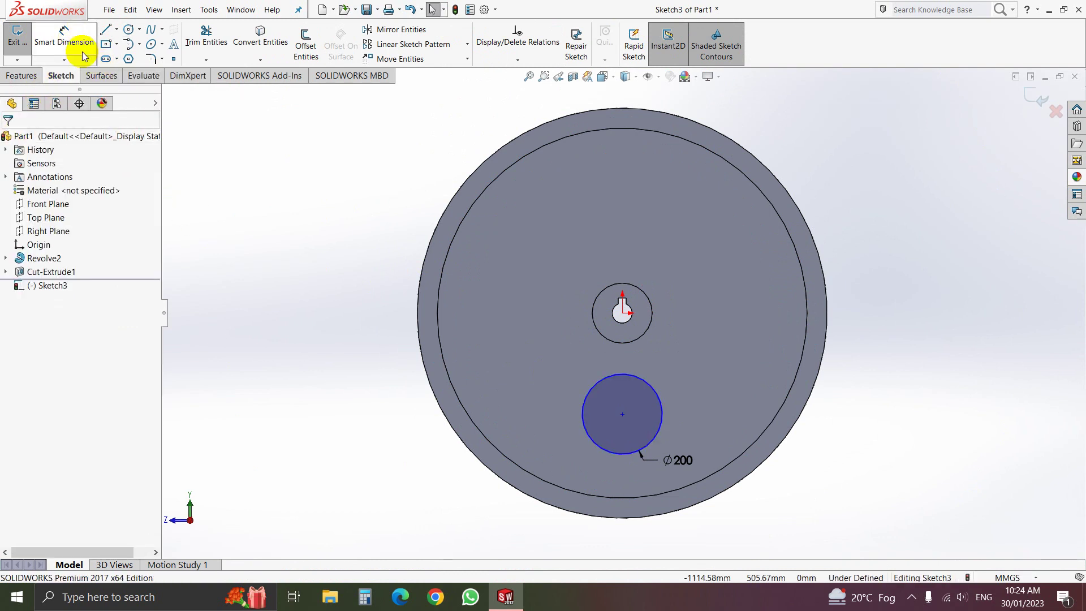
pyautogui.click(622, 312)
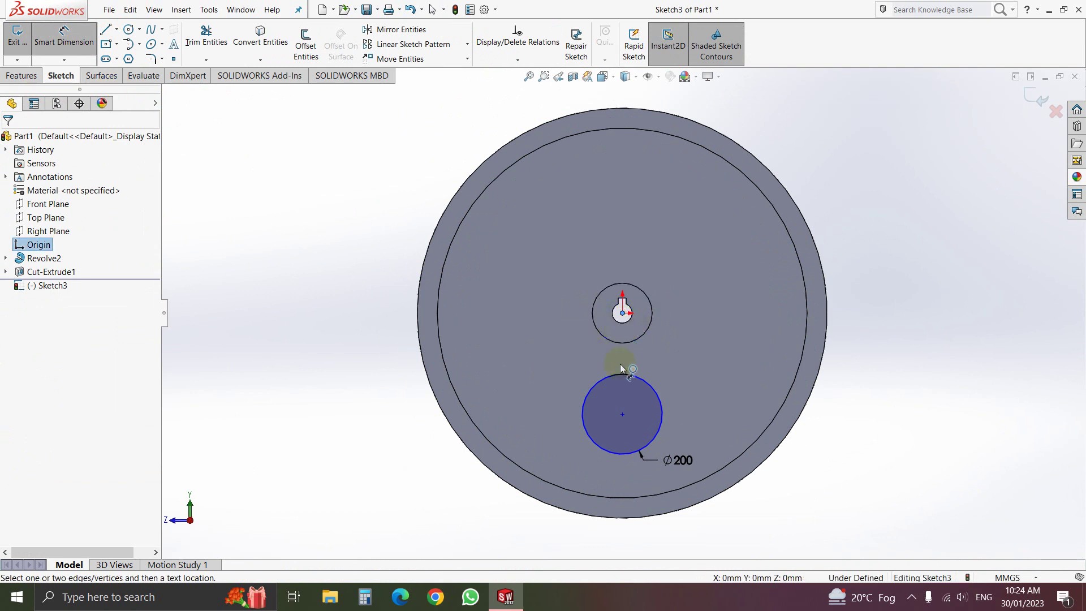
pyautogui.click(622, 415)
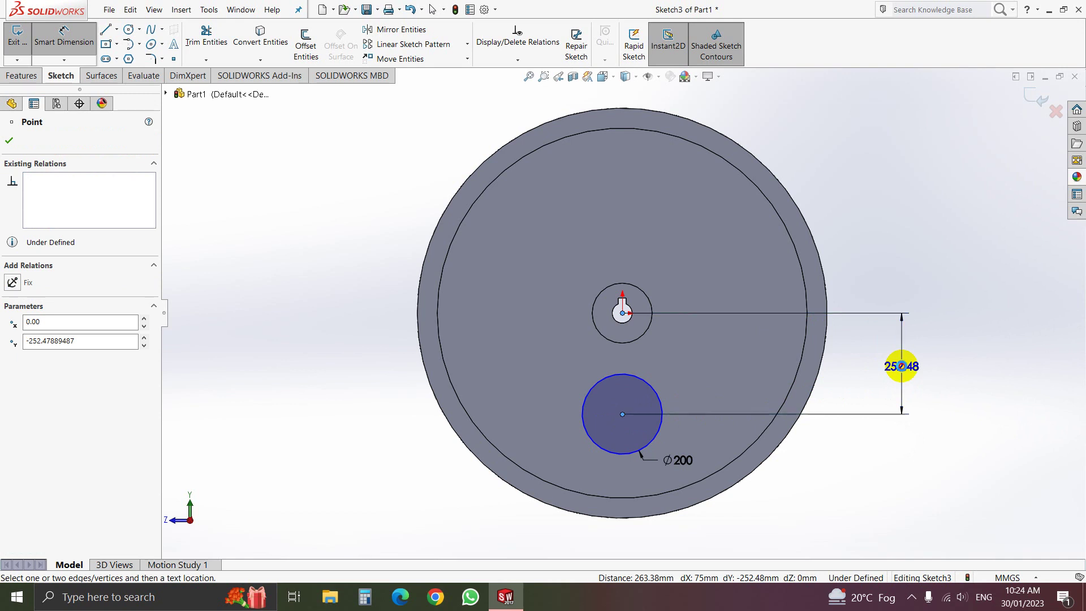
pyautogui.click(902, 366)
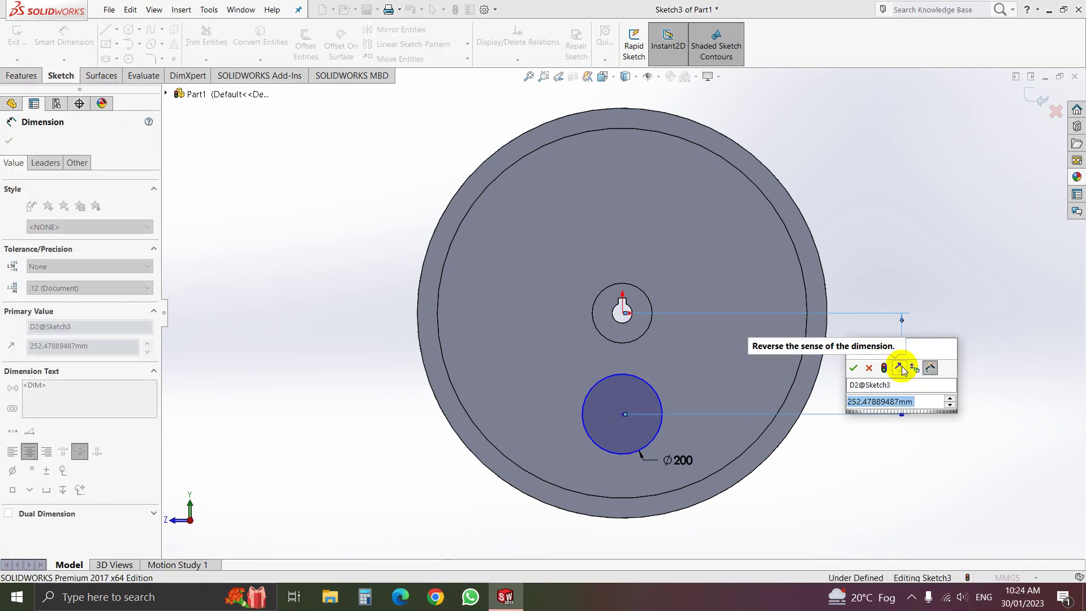
pyautogui.write('2')
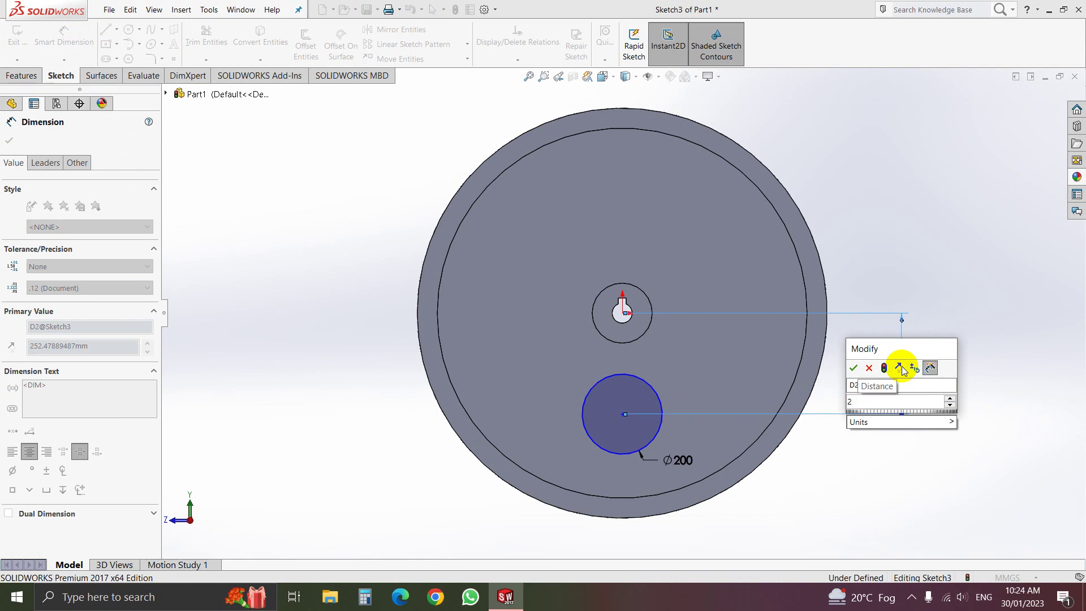
pyautogui.write('68.75')
pyautogui.press('Return')
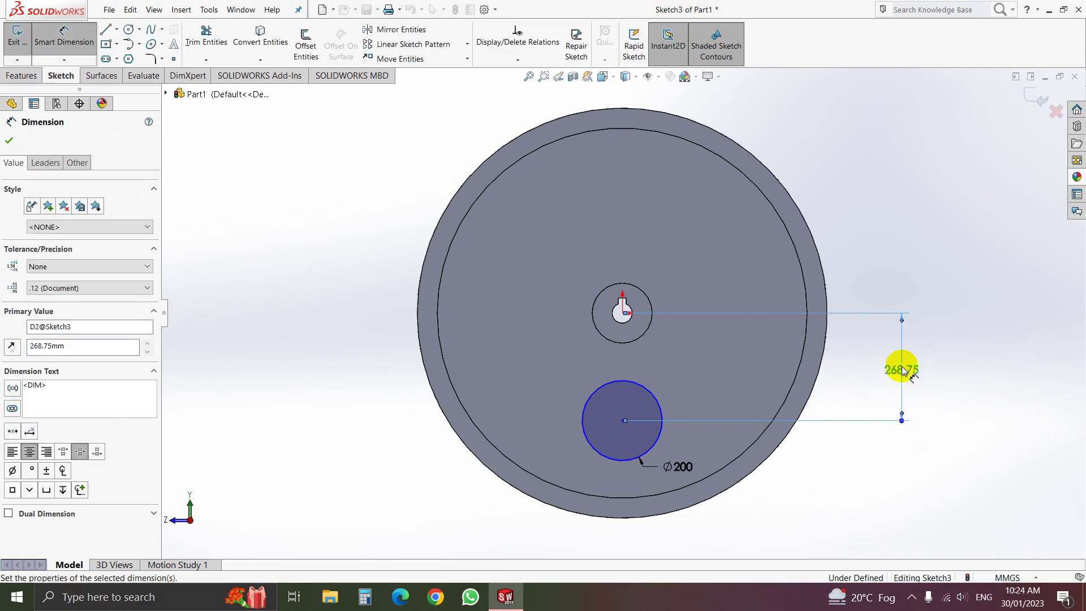
pyautogui.click(8, 140)
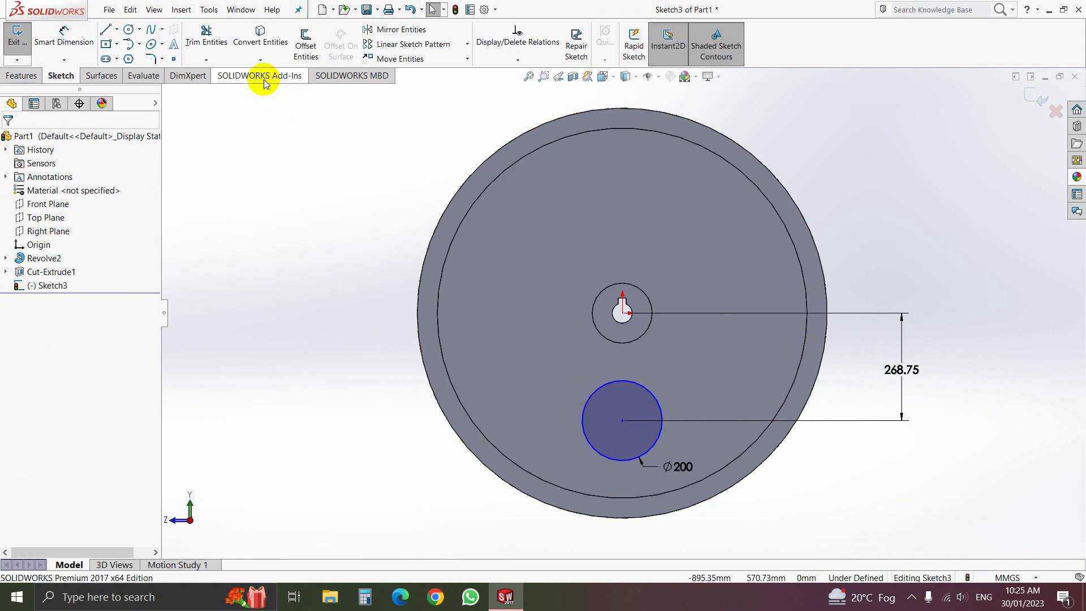
# Pattern the circle into 5 equally spaced instances over 360° about the origin with a Circular Sketch Pattern, and exit the sketch.
pyautogui.click(467, 46)
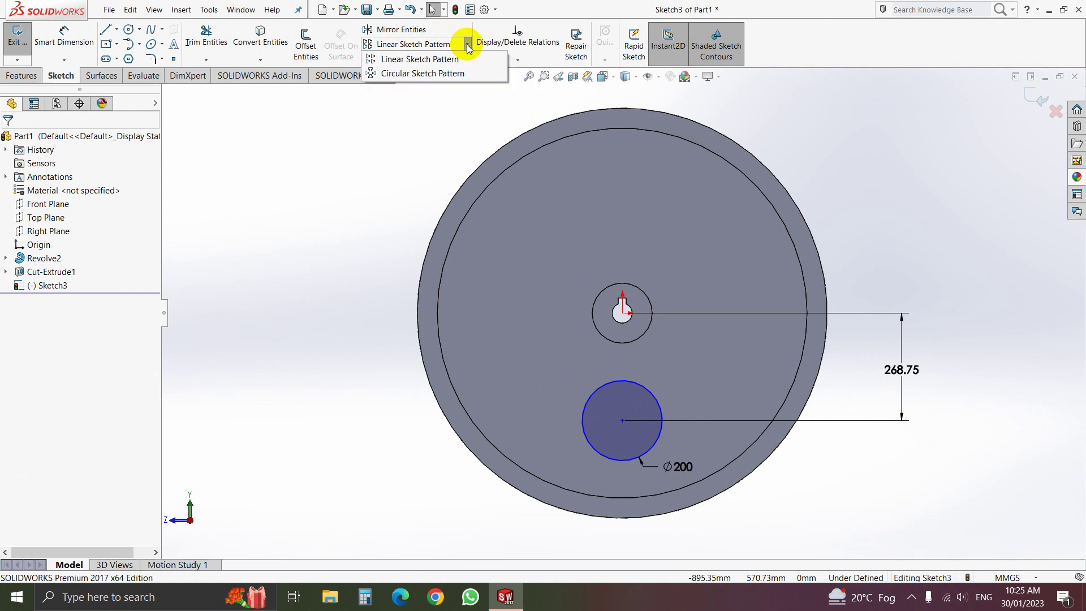
pyautogui.click(436, 74)
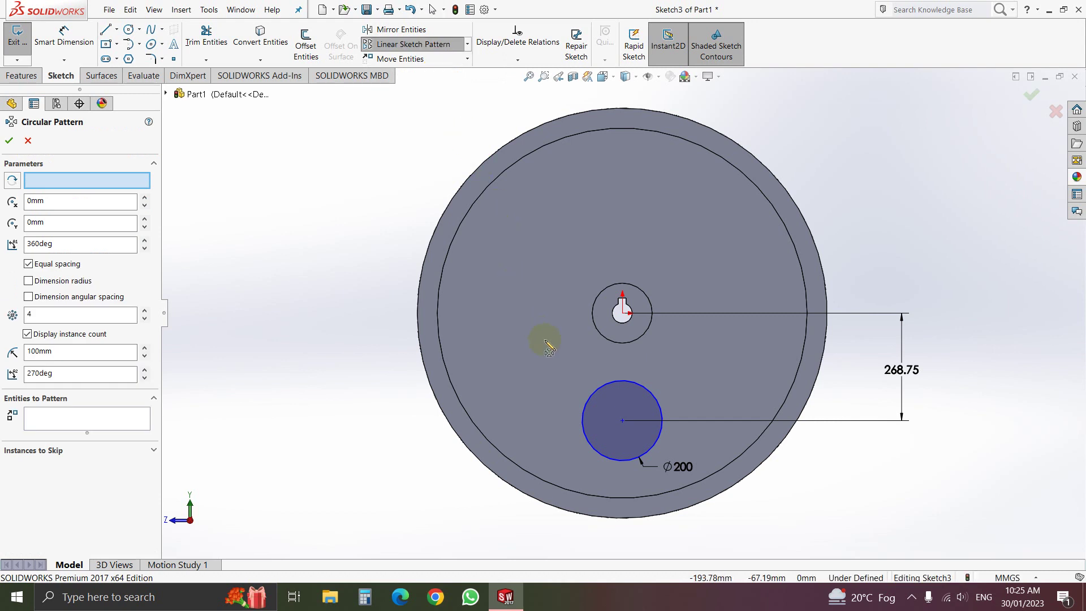
pyautogui.click(601, 391)
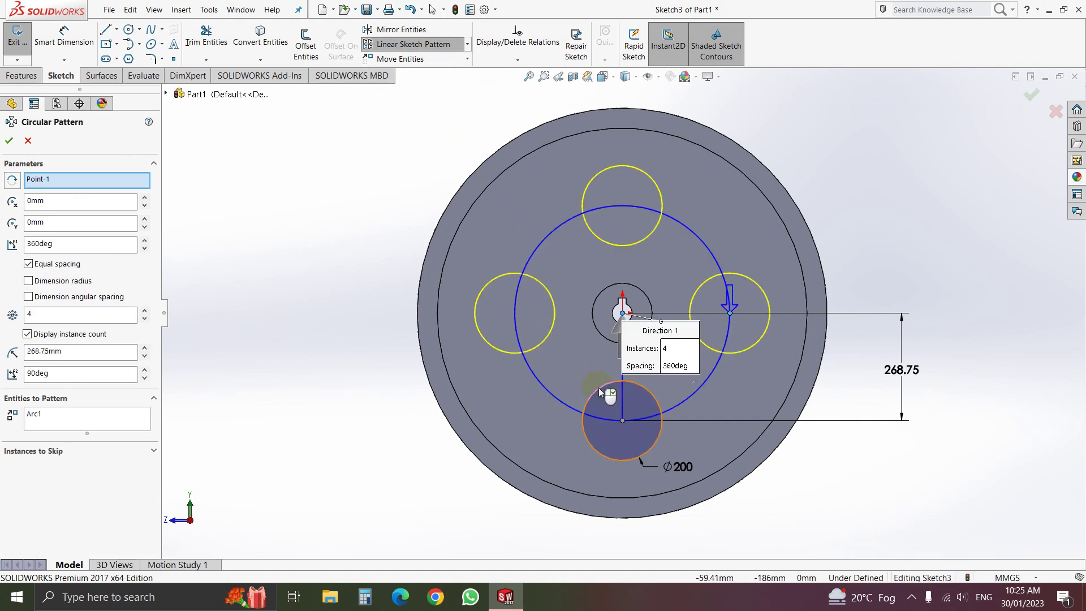
pyautogui.click(29, 314)
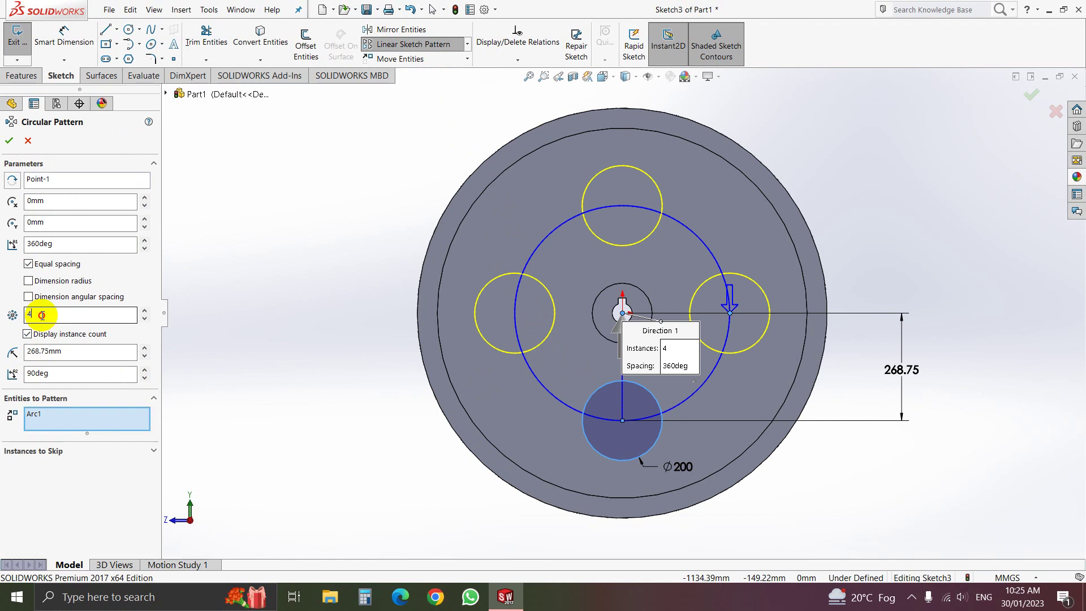
pyautogui.write('5')
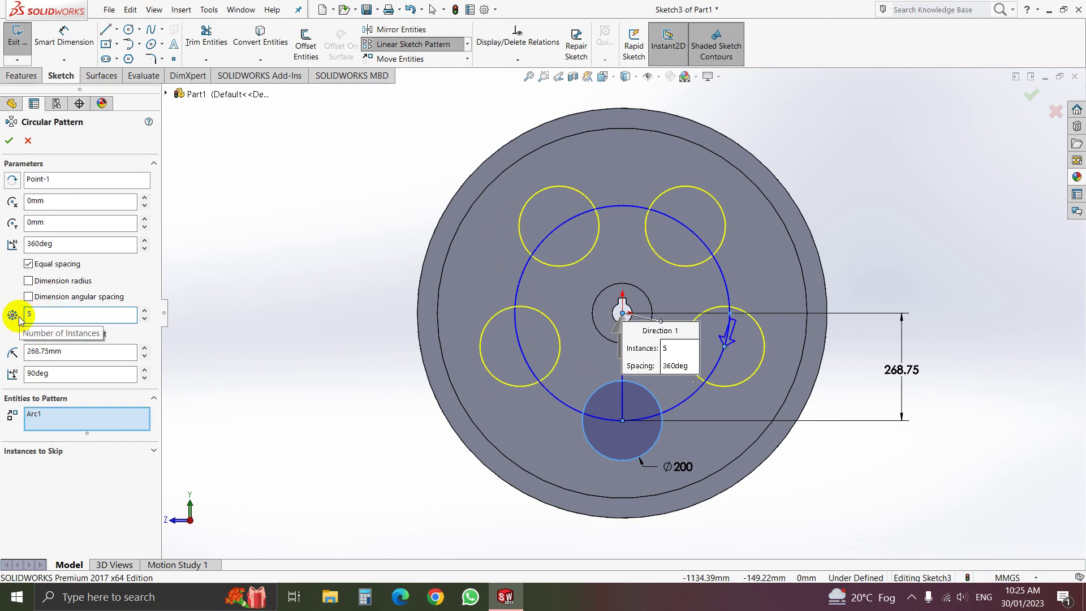
pyautogui.click(9, 141)
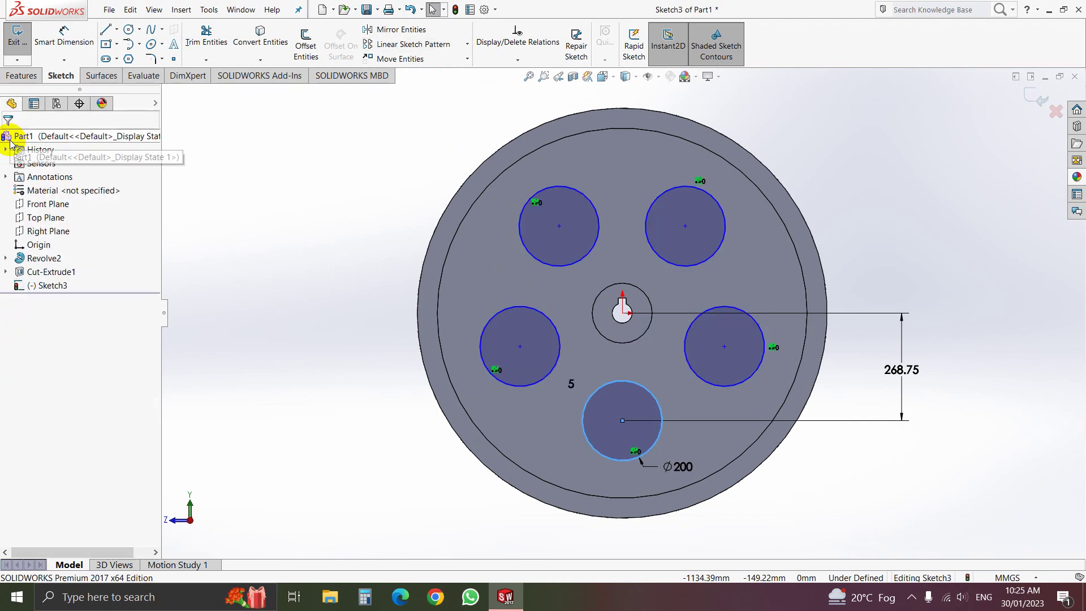
pyautogui.click(191, 241)
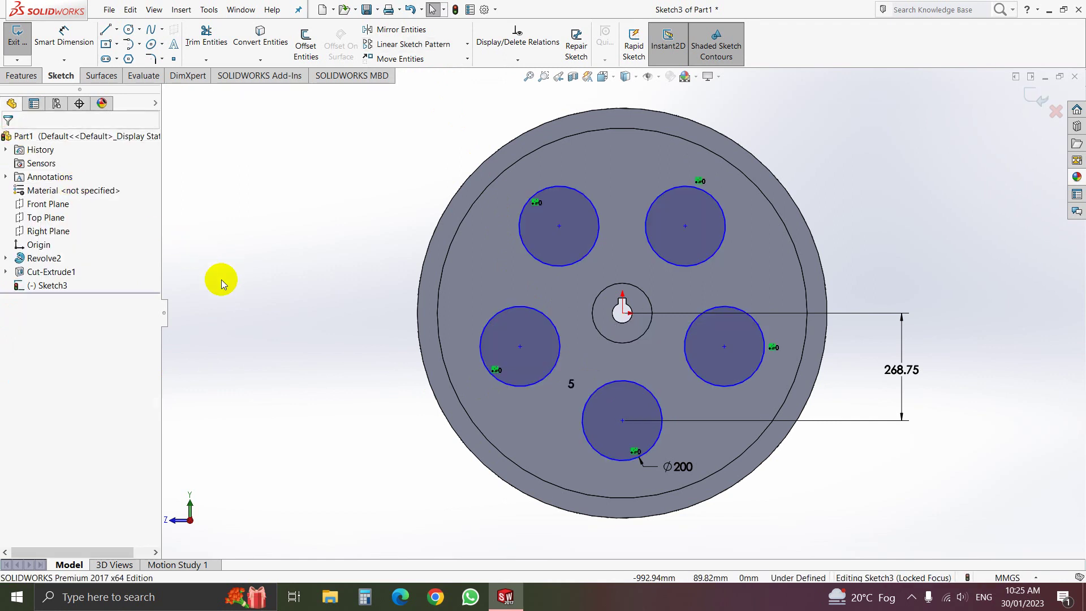
pyautogui.click(457, 10)
# Cut the five circles of Sketch3 through the wheel's web with a Blind Extruded Cut 200 mm deep.
pyautogui.click(50, 285)
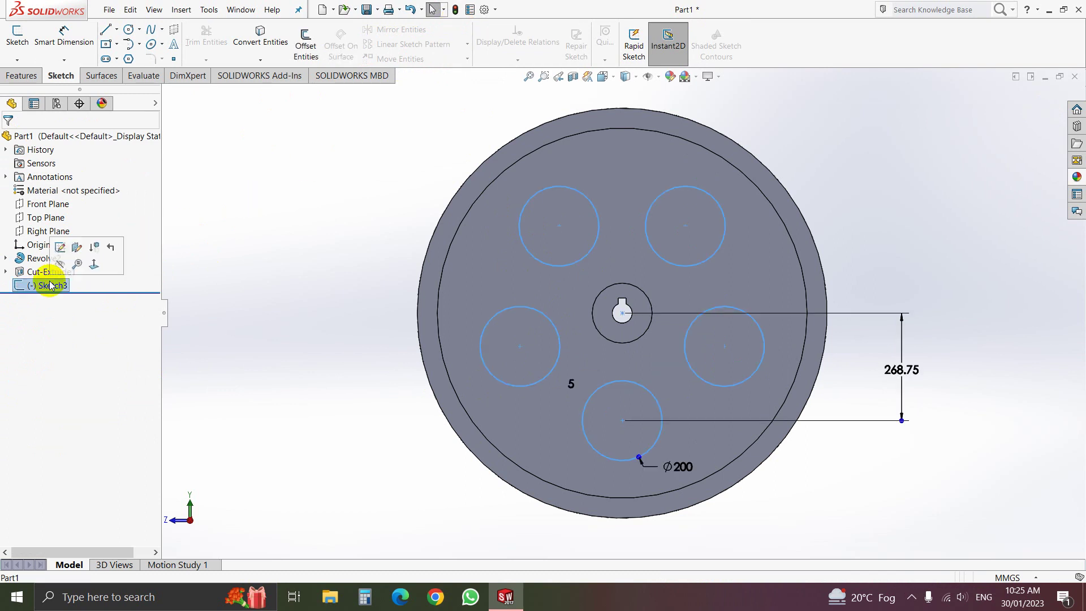
pyautogui.click(24, 77)
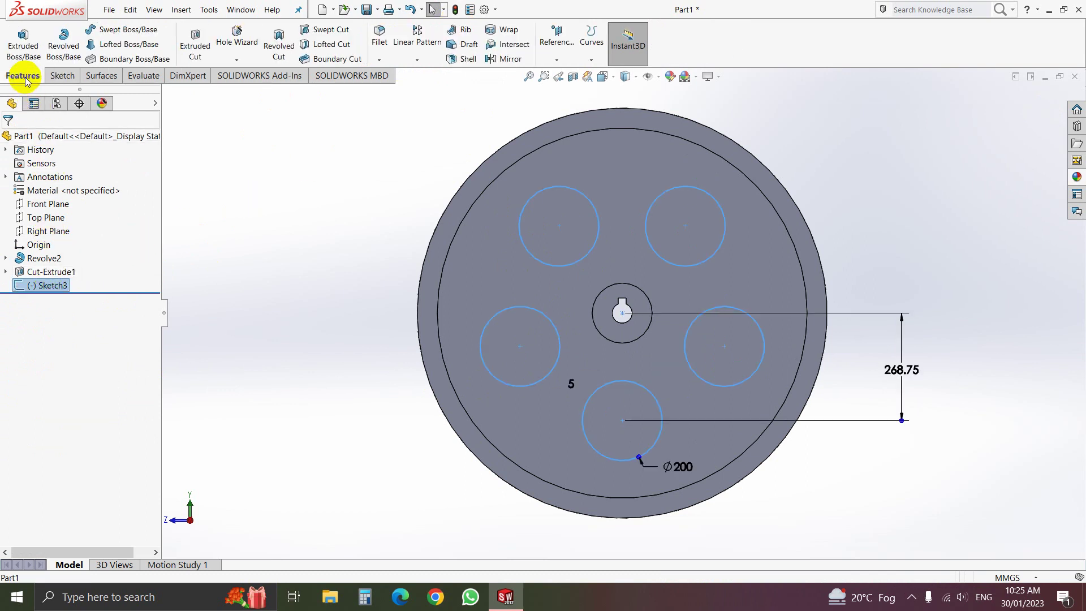
pyautogui.click(197, 55)
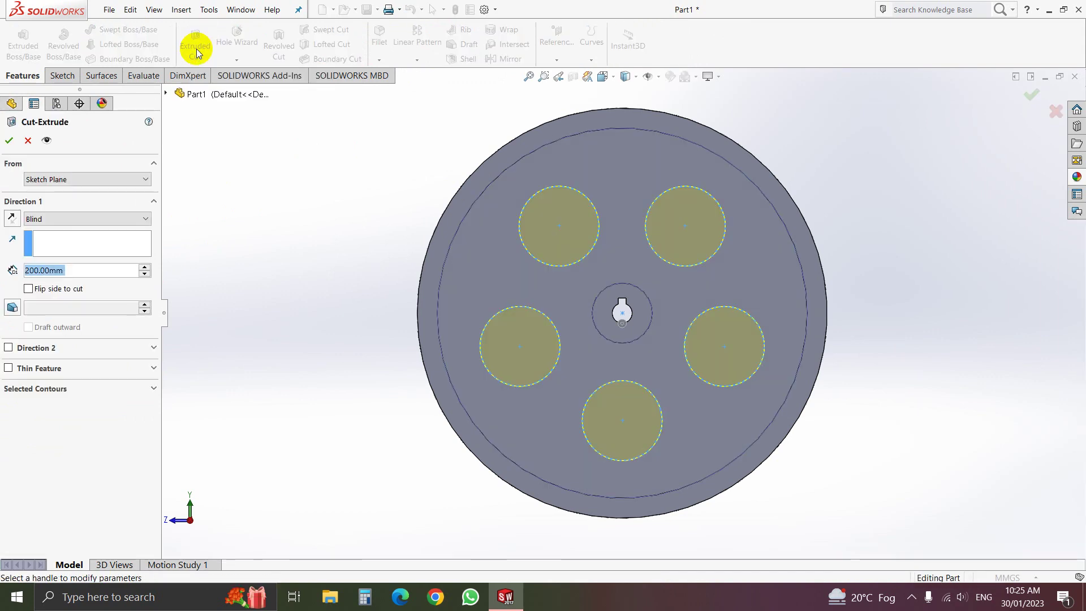
pyautogui.moveTo(342, 277); pyautogui.dragTo(446, 307, button='middle')
pyautogui.click(77, 271)
pyautogui.moveTo(77, 271); pyautogui.dragTo(20, 271)
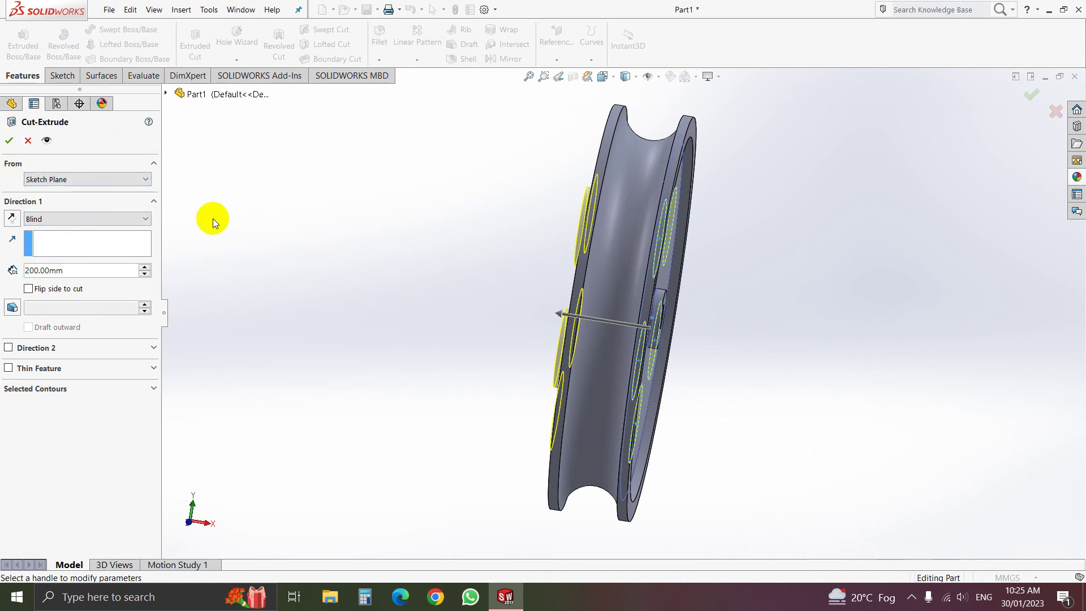
pyautogui.click(10, 145)
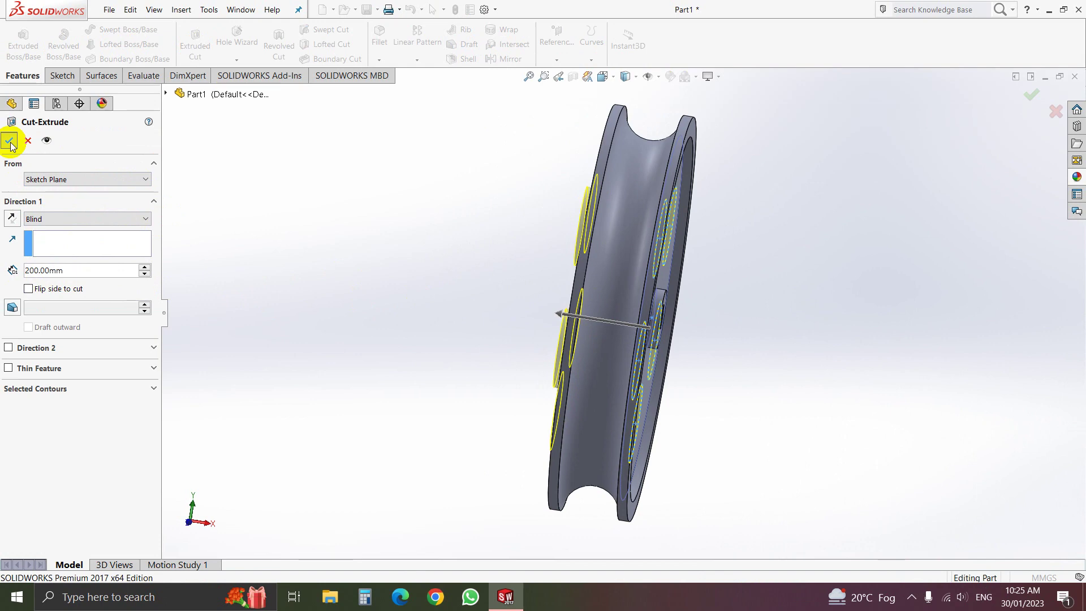
pyautogui.moveTo(344, 239); pyautogui.dragTo(308, 235, button='middle')
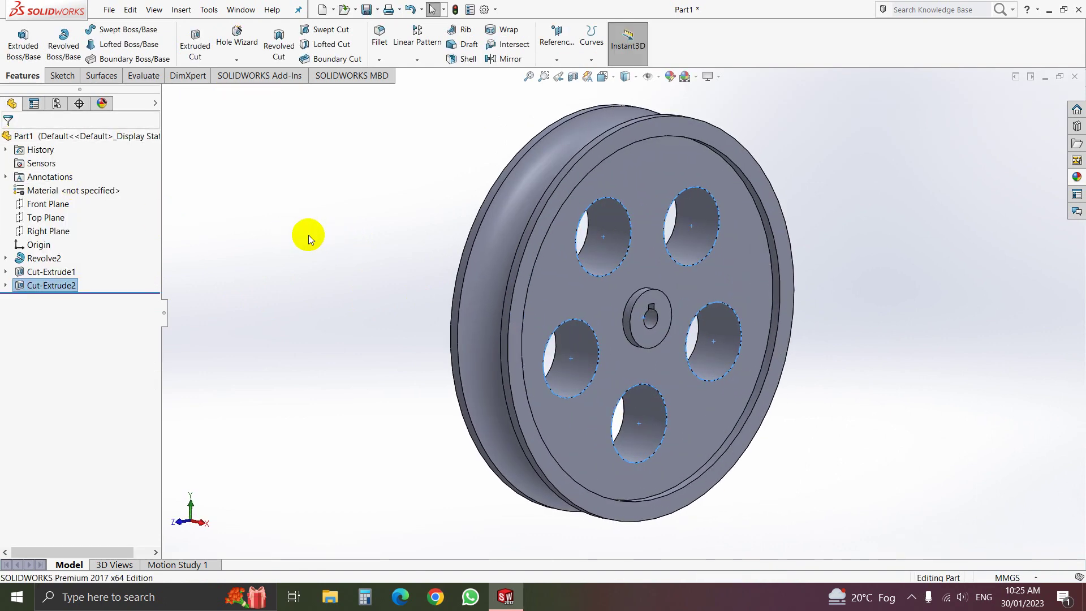
pyautogui.click(336, 241)
# Turn on RealView Graphics for the wheel's display.
pyautogui.scroll(-2, 349, 249)
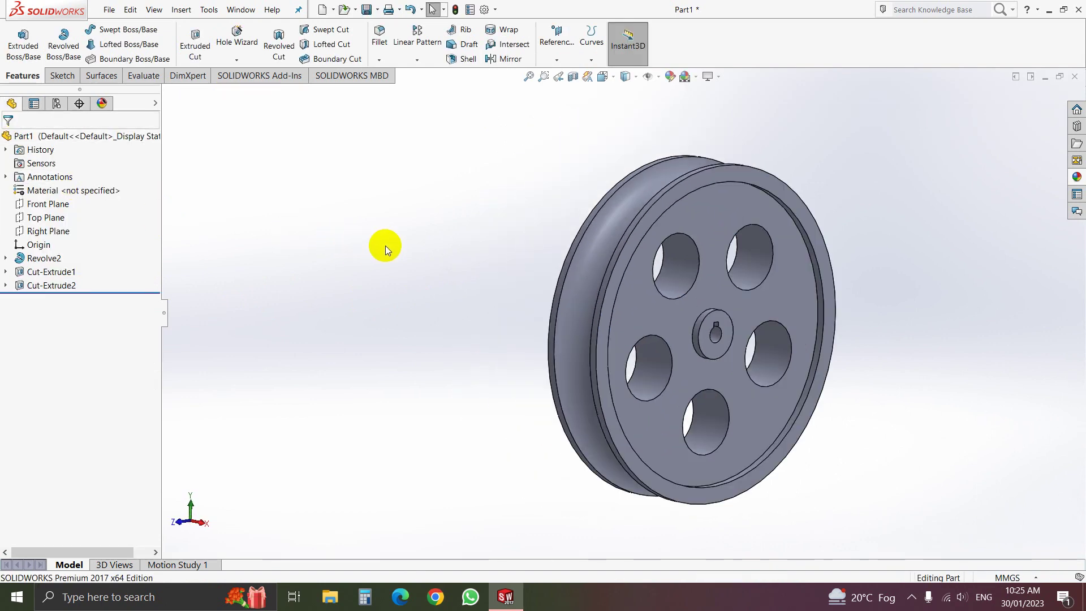
pyautogui.press('z')
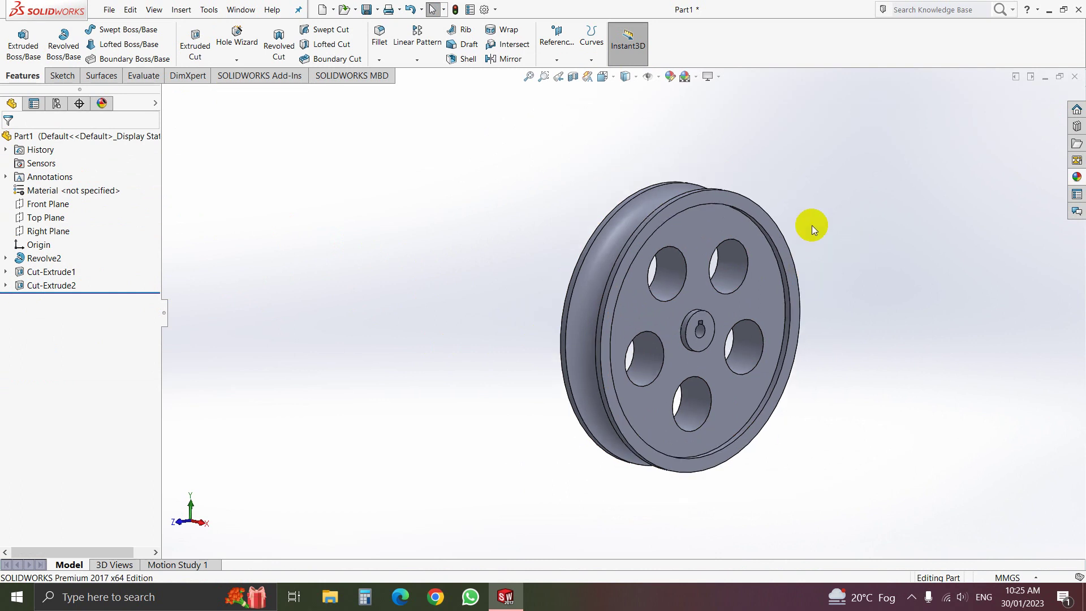
pyautogui.click(719, 77)
pyautogui.click(724, 89)
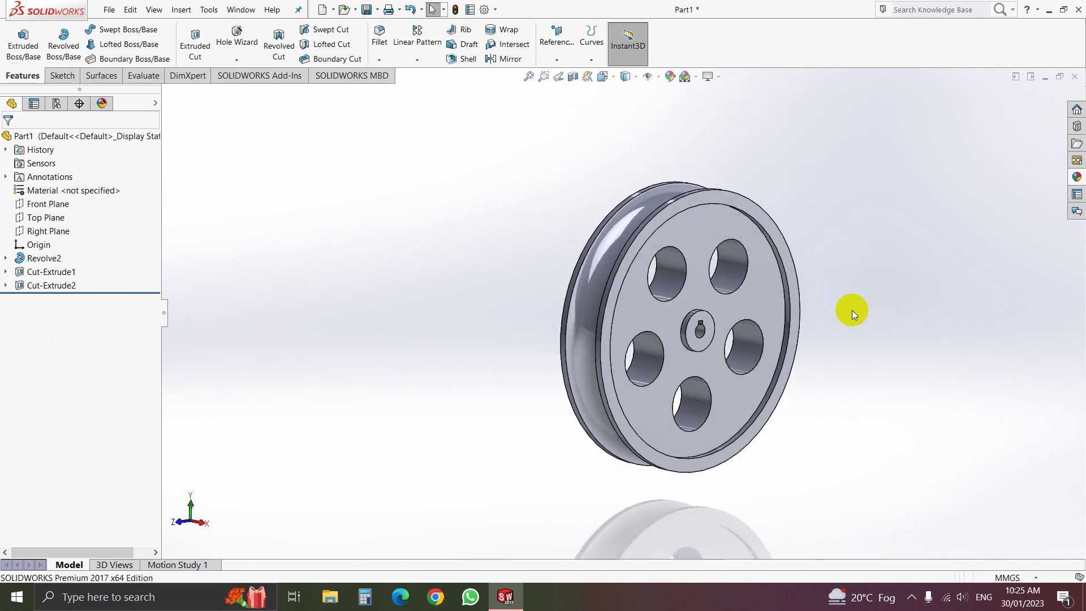
pyautogui.moveTo(820, 281)
pyautogui.mouseDown(button='middle')
pyautogui.moveTo(861, 291)
pyautogui.moveTo(825, 286)
pyautogui.mouseUp(button='middle')
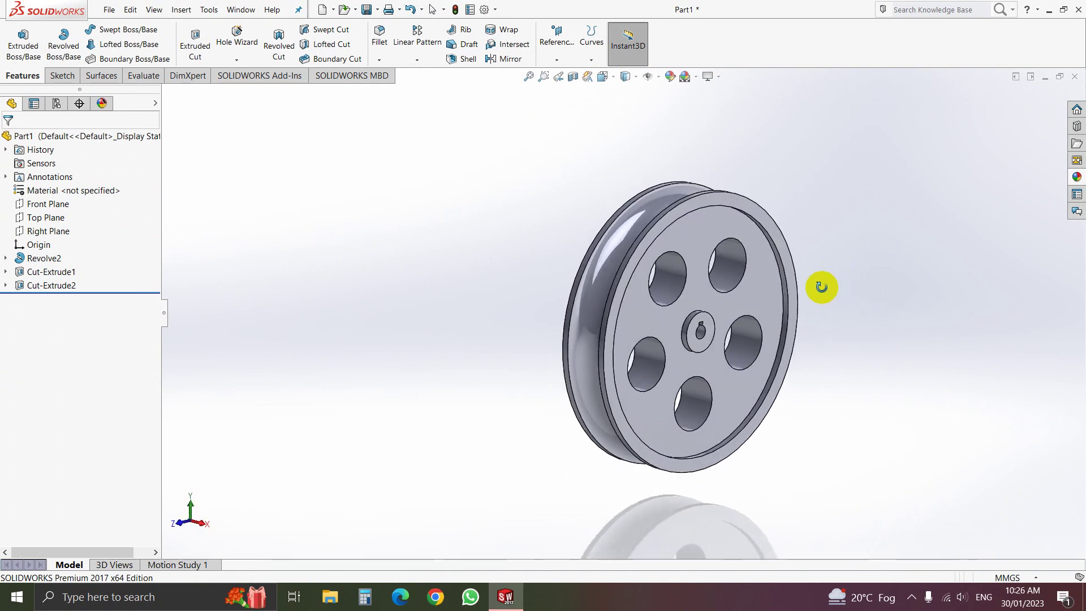
# Apply the brushed bronze appearance from the Metal library to the wheel's whole body.
pyautogui.click(1076, 177)
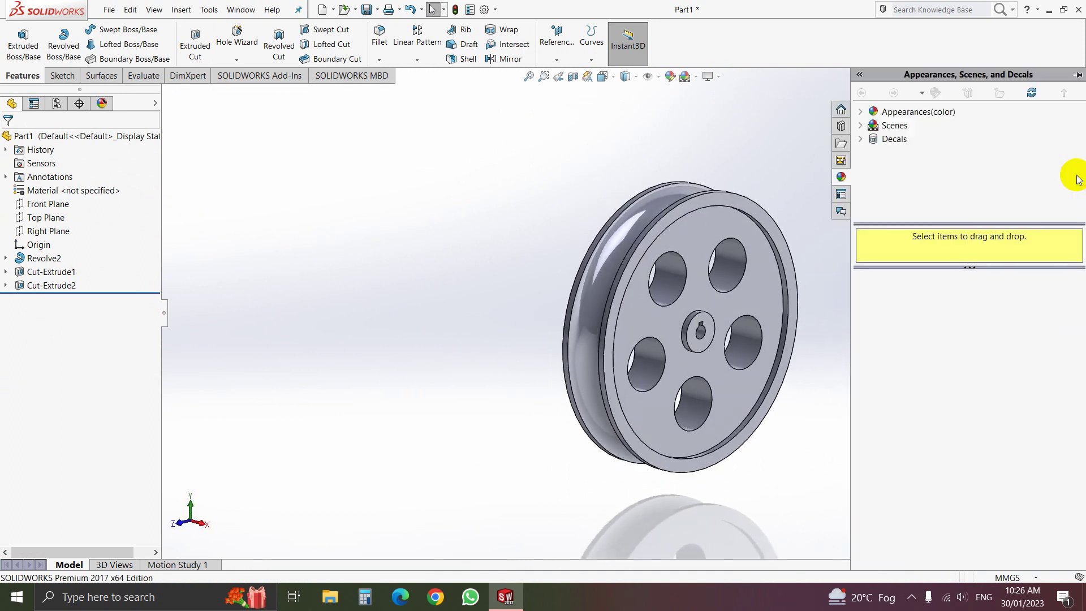
pyautogui.click(866, 112)
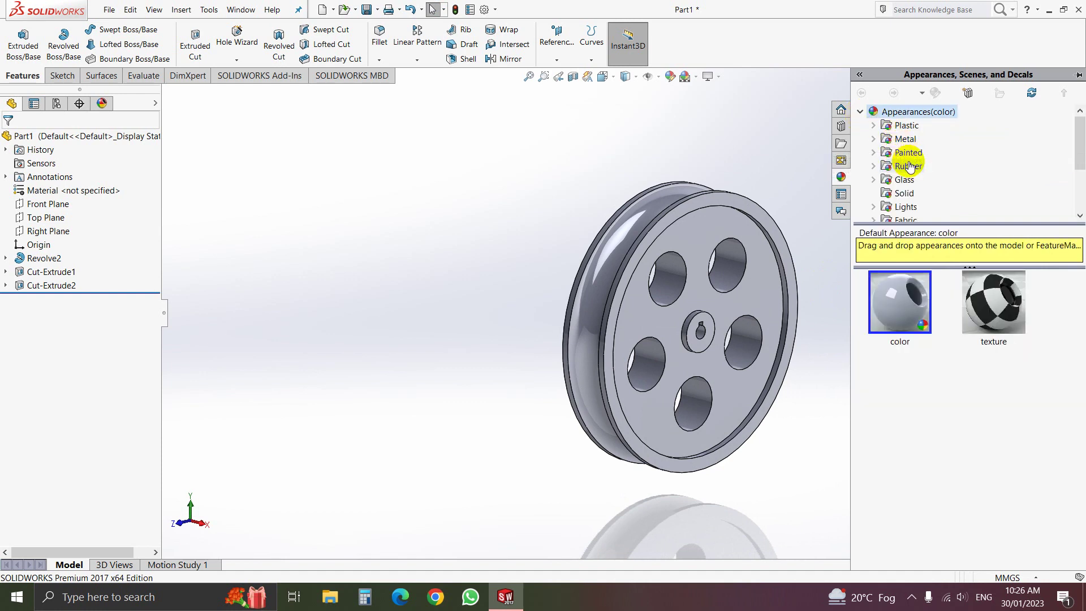
pyautogui.click(874, 139)
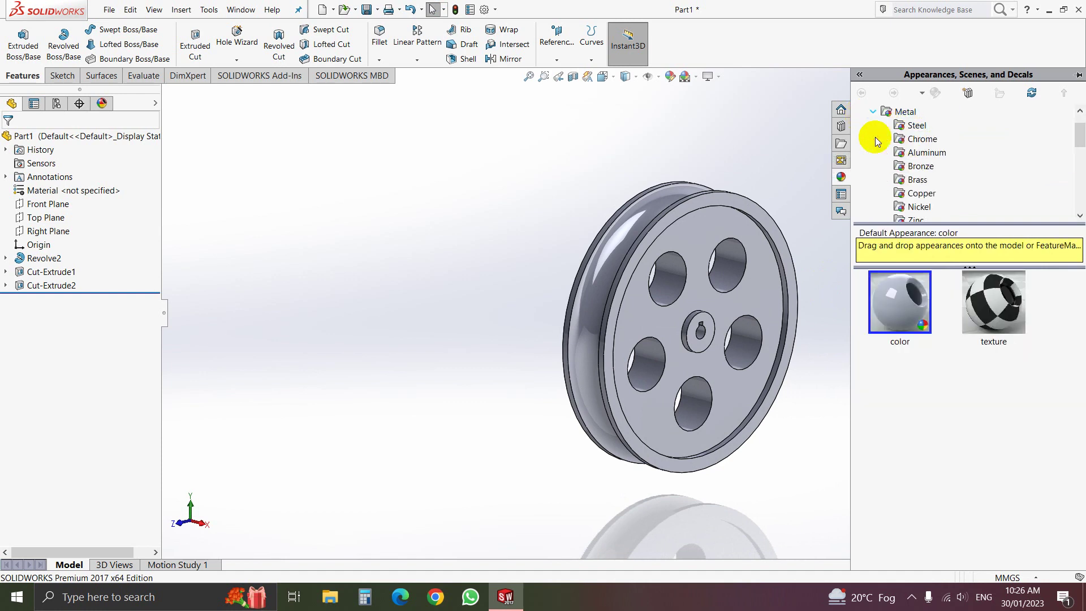
pyautogui.click(923, 139)
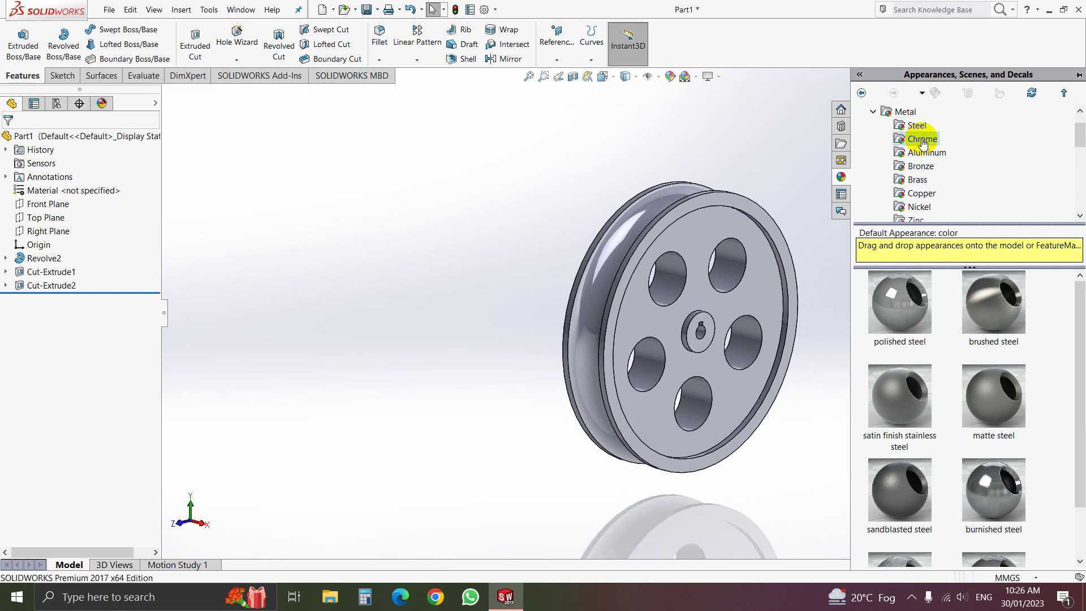
pyautogui.click(925, 153)
pyautogui.click(921, 166)
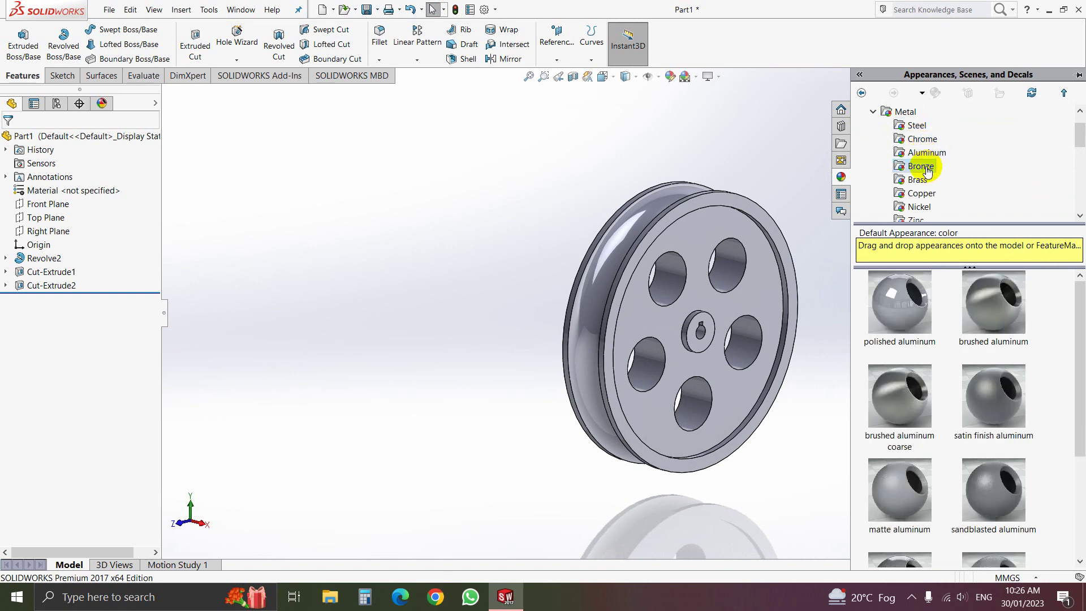
pyautogui.moveTo(989, 303)
pyautogui.mouseDown()
pyautogui.moveTo(704, 264)
pyautogui.moveTo(701, 249)
pyautogui.mouseUp()
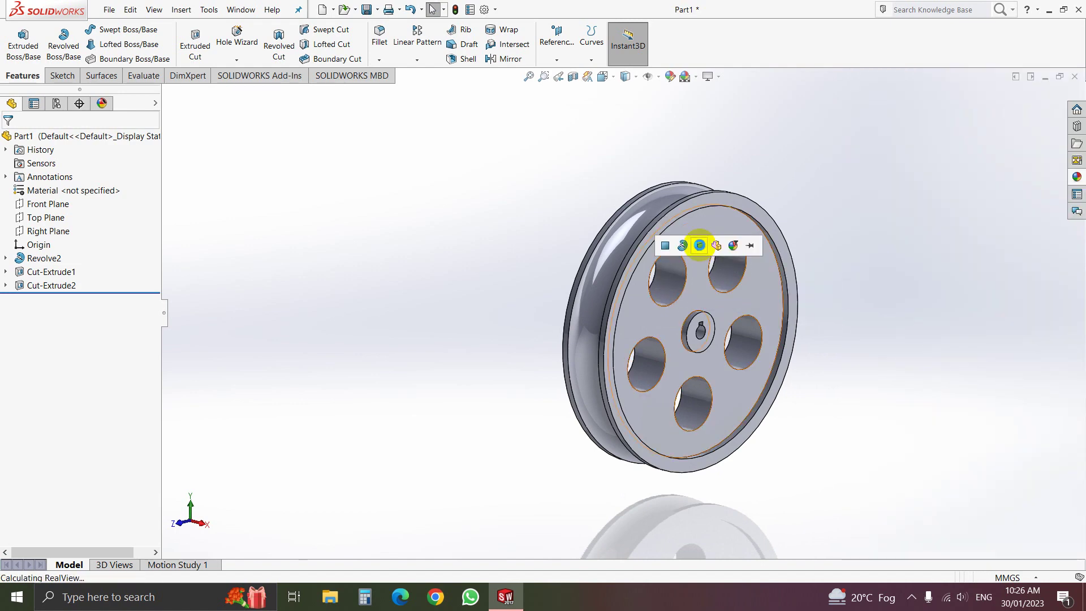
pyautogui.click(701, 249)
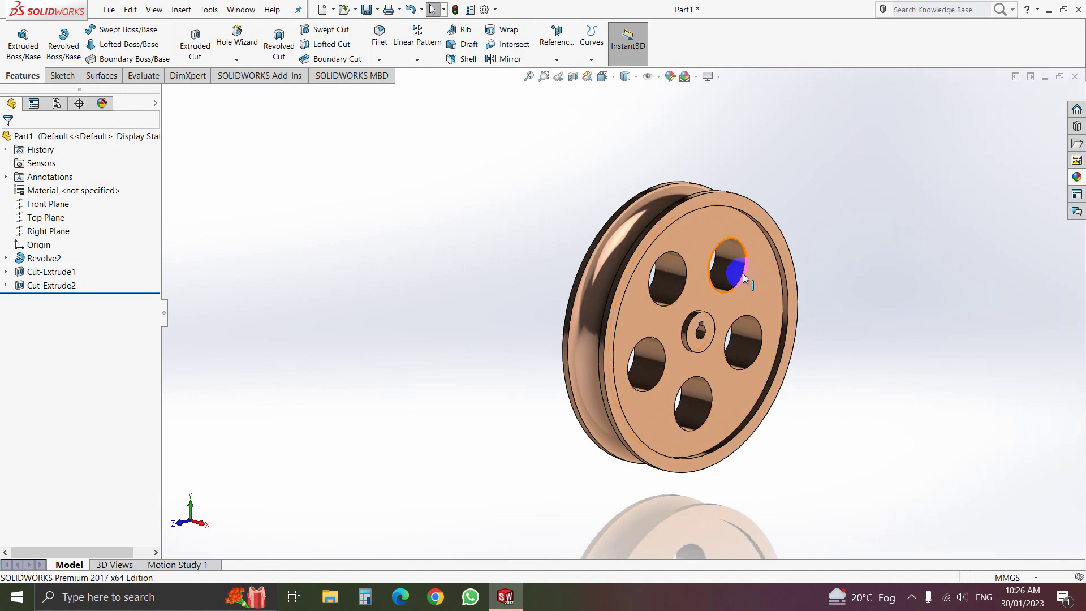
# Apply the manganese bronze appearance to the wheel's whole body.
pyautogui.click(1077, 177)
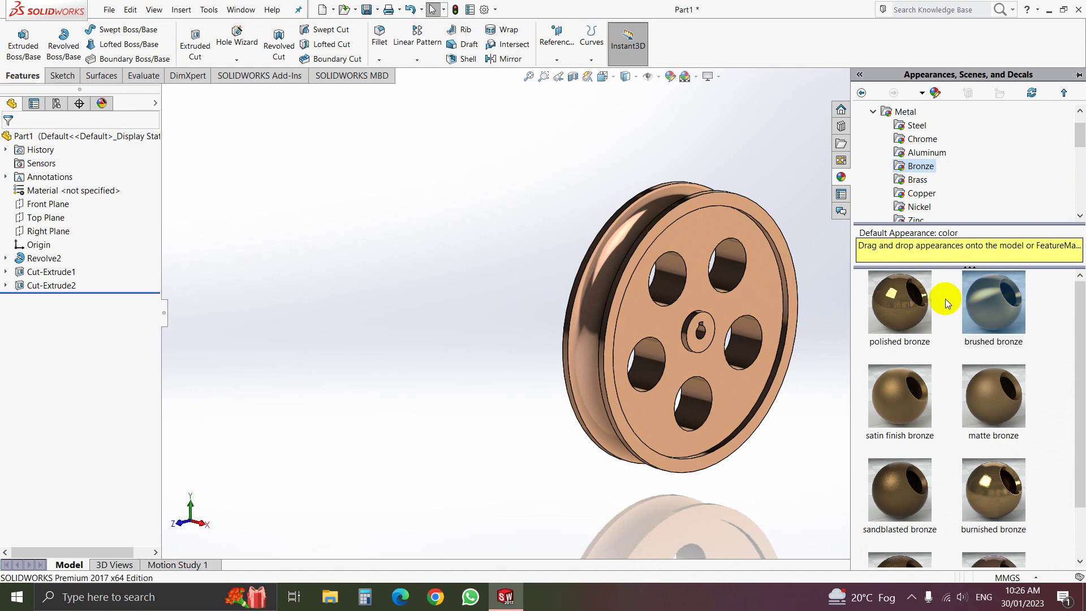
pyautogui.scroll(-2, 979, 368)
pyautogui.moveTo(992, 513); pyautogui.dragTo(716, 301)
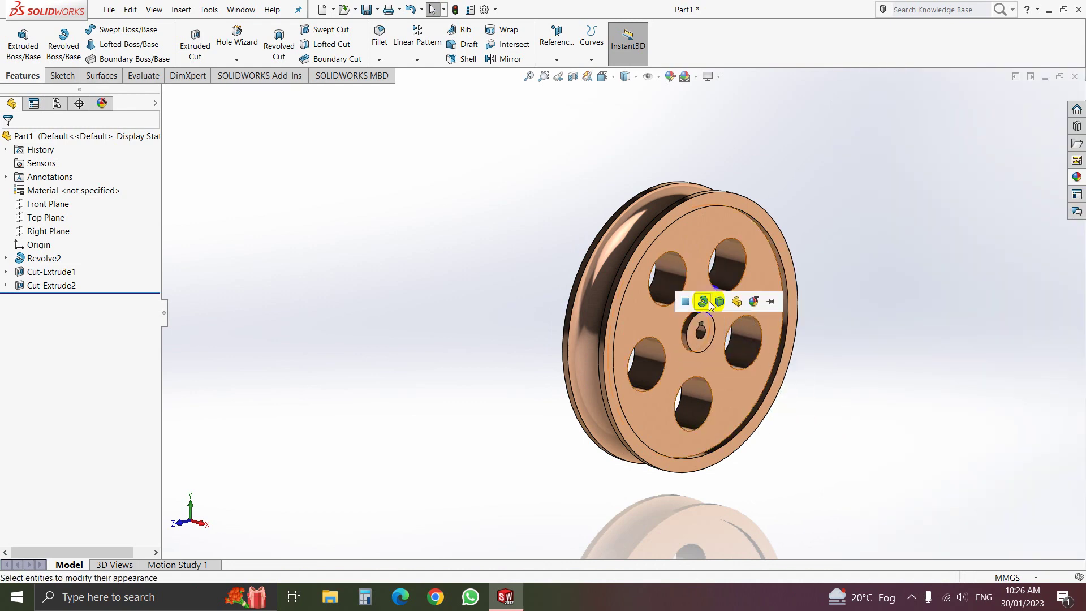
pyautogui.click(719, 302)
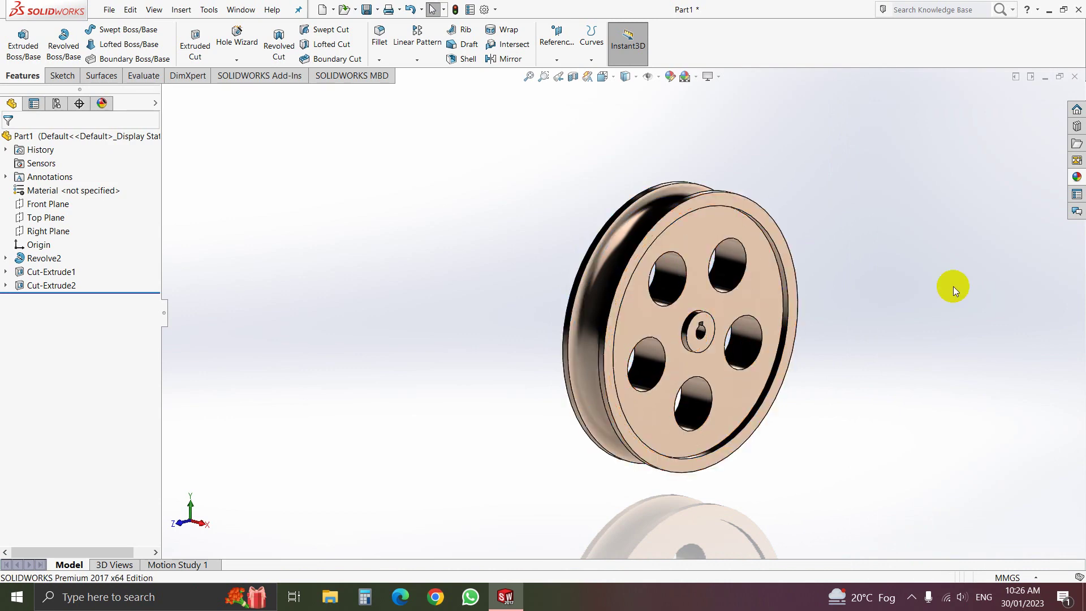
# Apply the burnished bronze appearance to the wheel's whole body.
pyautogui.click(1077, 177)
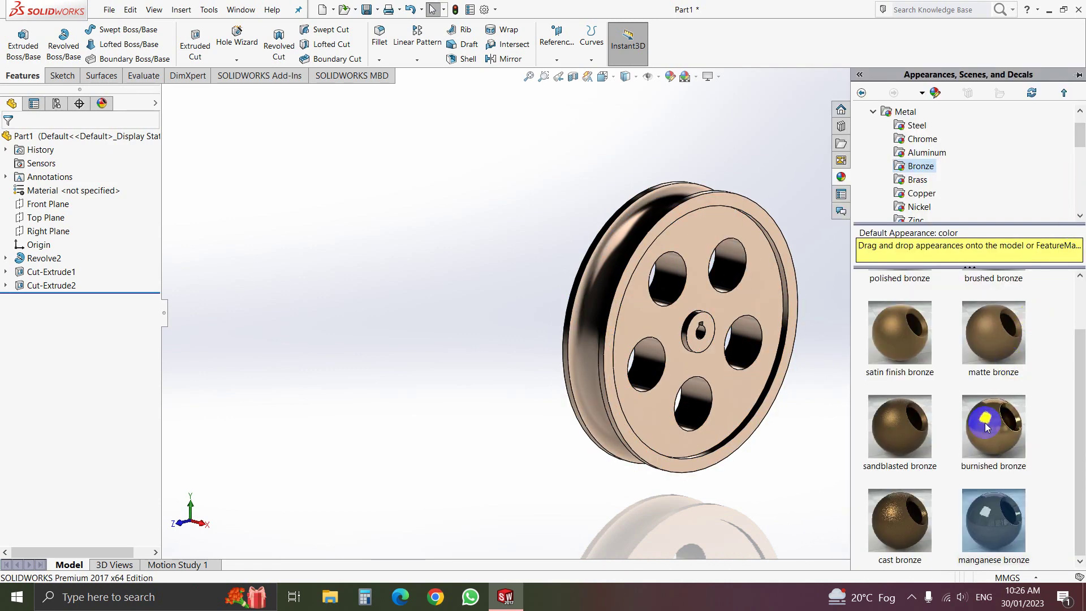
pyautogui.moveTo(990, 427); pyautogui.dragTo(673, 322)
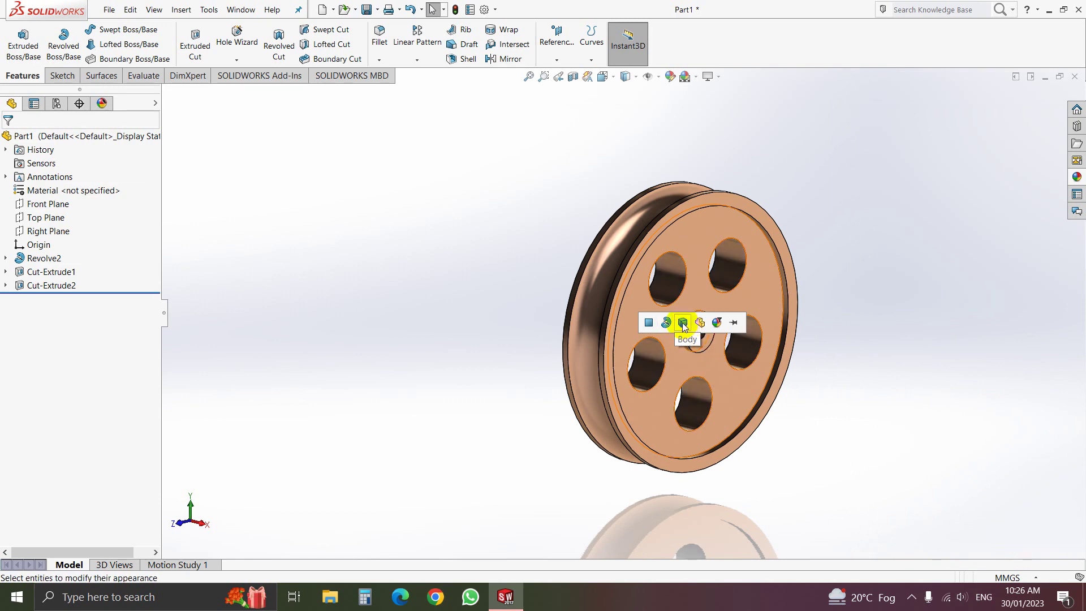
pyautogui.click(683, 323)
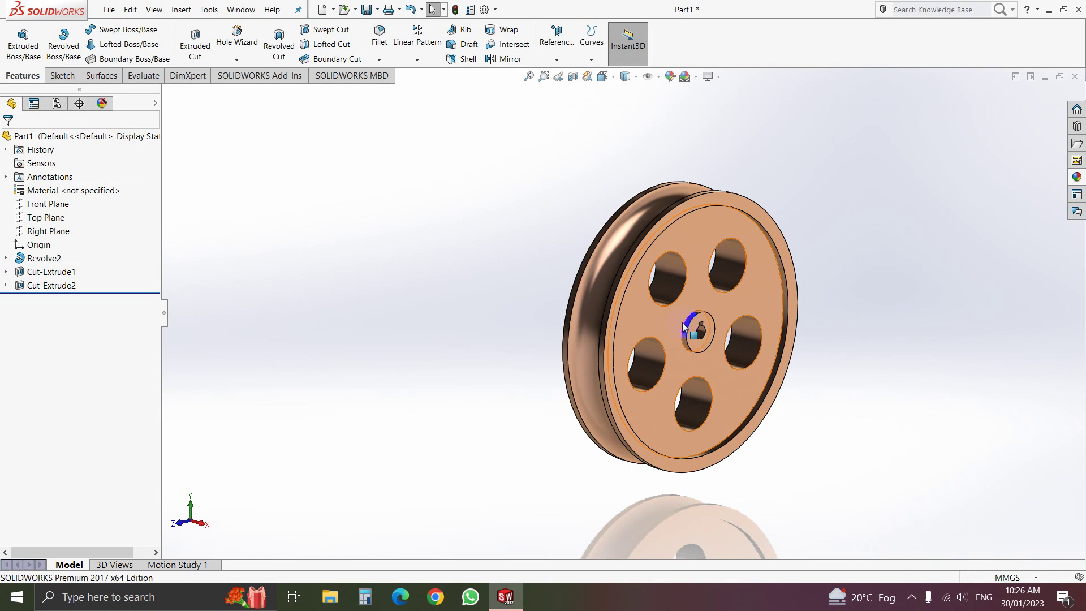
# Apply the satin finish bronze appearance to the whole wheel and set the view orientation to Isometric.
pyautogui.click(1076, 177)
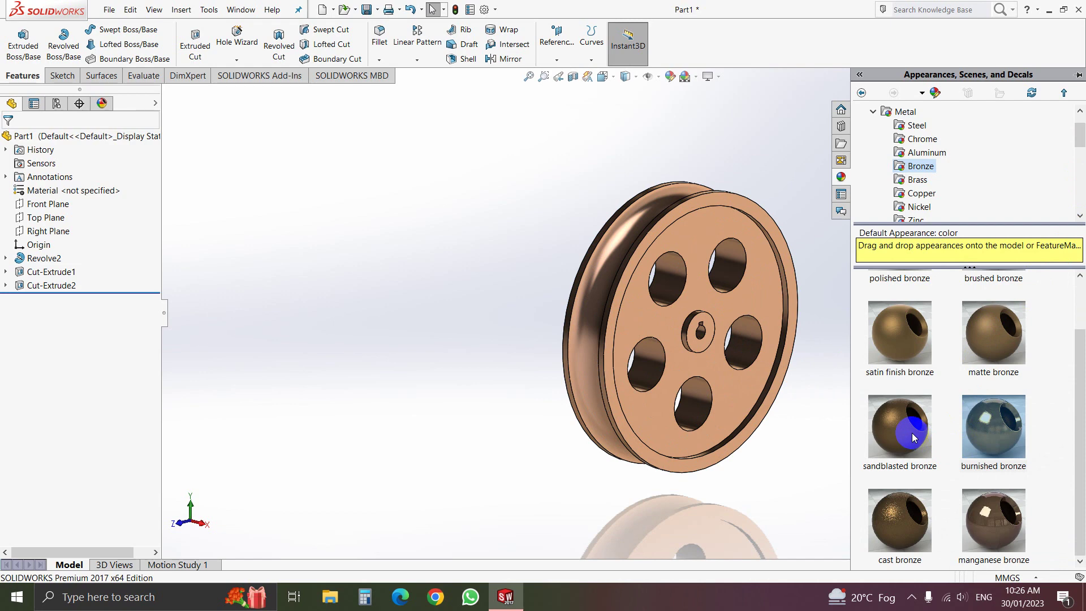
pyautogui.moveTo(904, 335)
pyautogui.moveTo(905, 335); pyautogui.dragTo(601, 308)
pyautogui.click(820, 392)
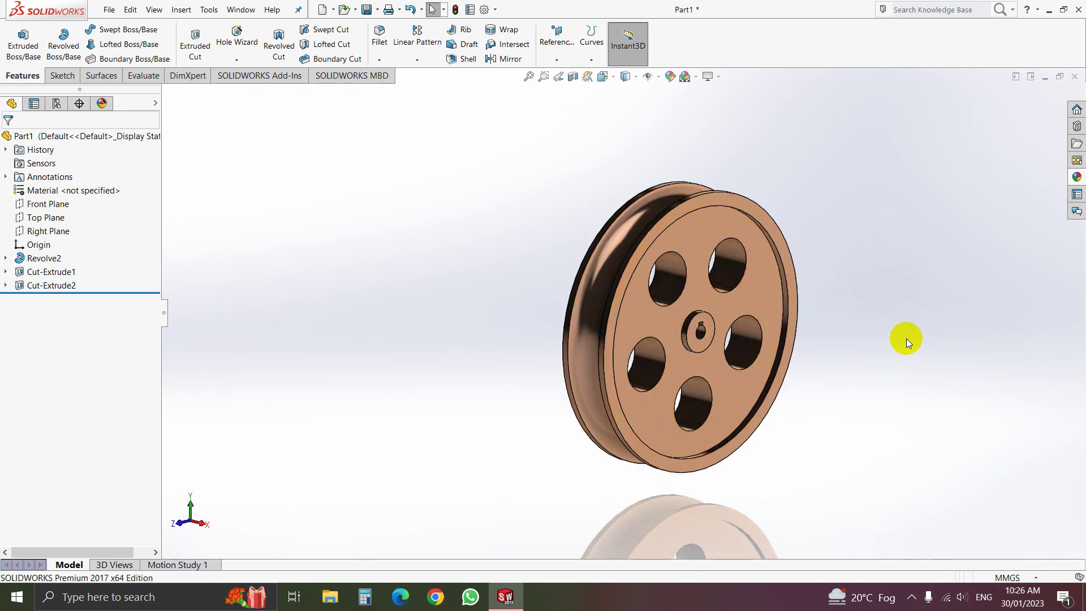
pyautogui.press('space')
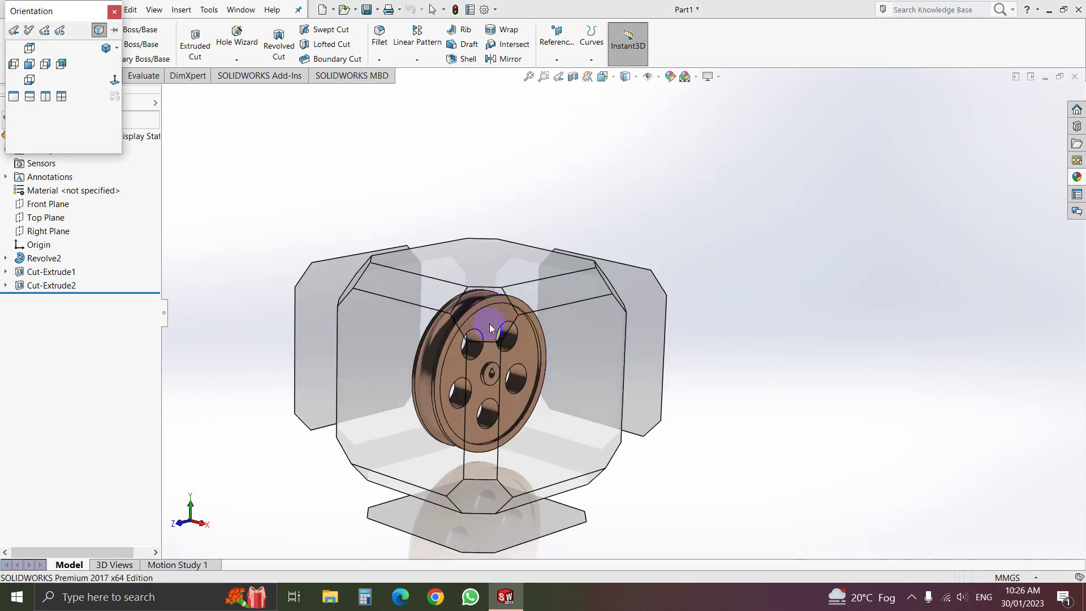
pyautogui.click(490, 323)
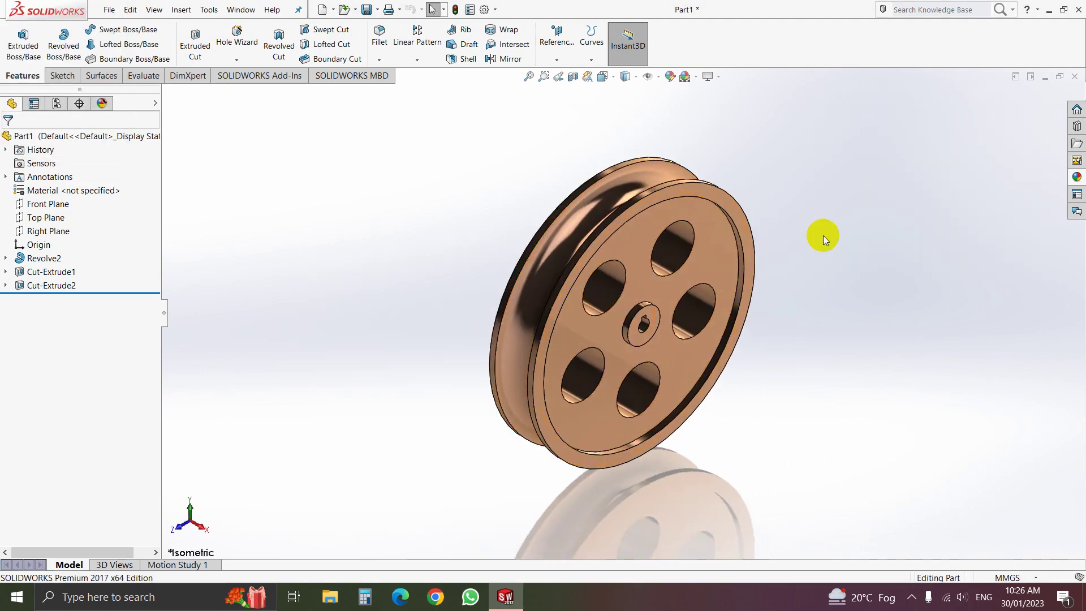
# Save the part as Pulley.SLDPRT in the Lift folder under Information.
pyautogui.click(109, 10)
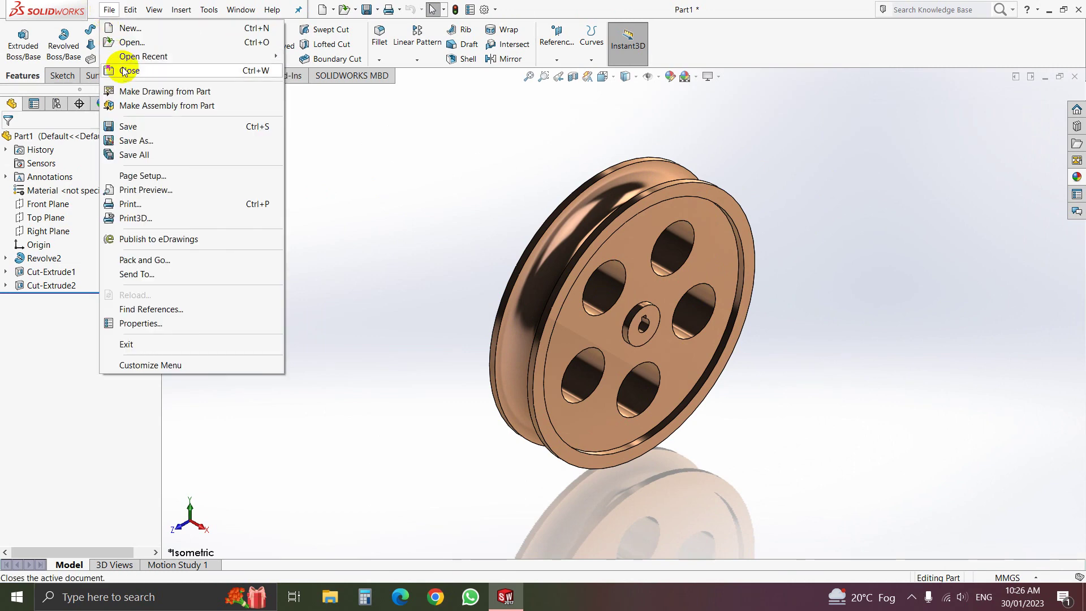
pyautogui.click(135, 128)
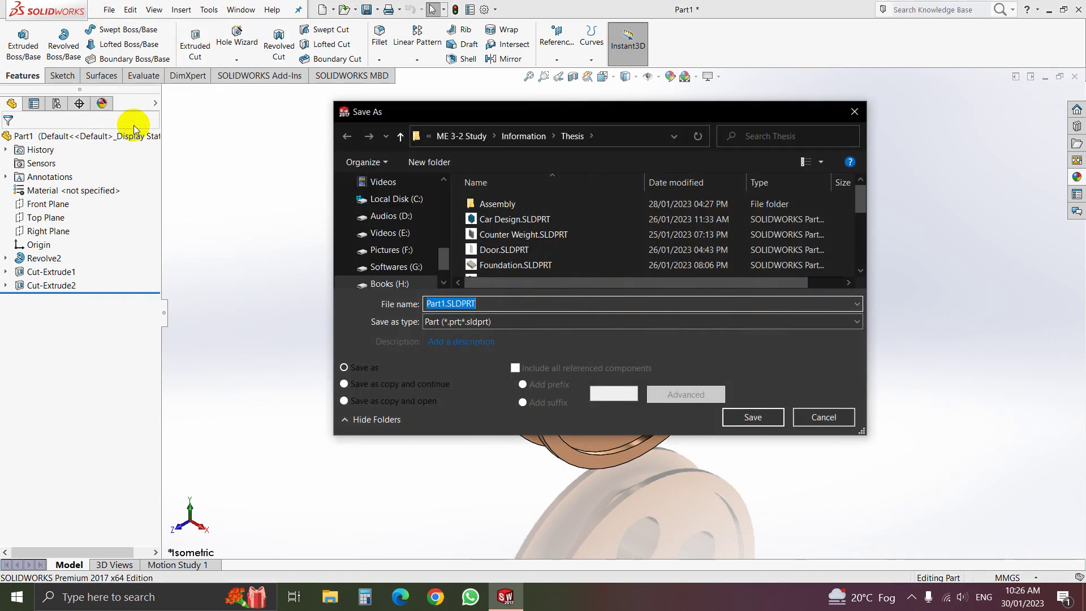
pyautogui.click(400, 137)
pyautogui.click(495, 202)
pyautogui.doubleClick(494, 202)
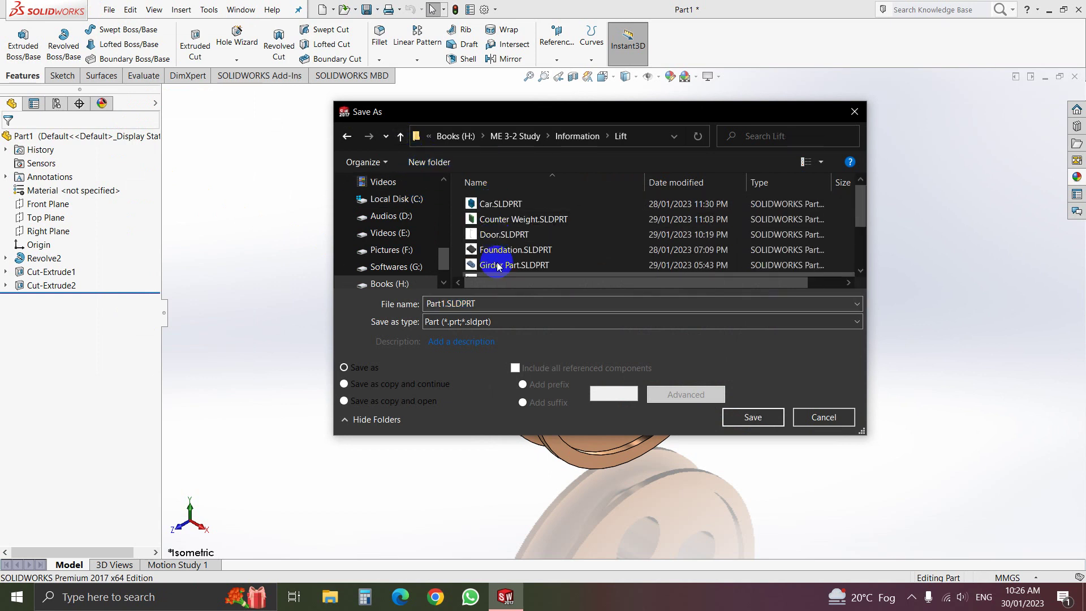
pyautogui.click(447, 304)
pyautogui.doubleClick(446, 305)
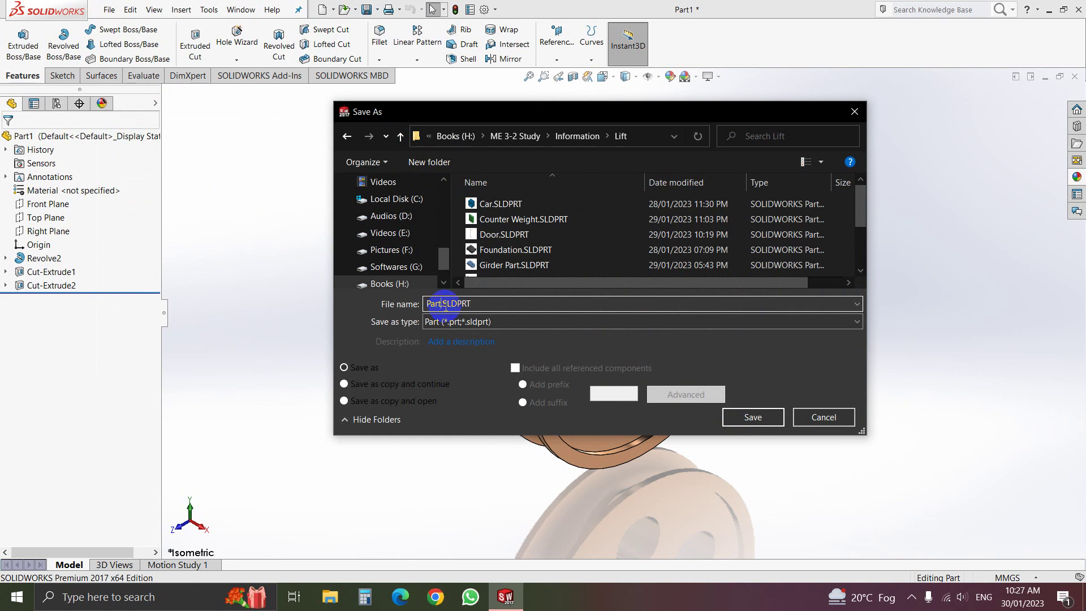
pyautogui.press('BackSpace')
pyautogui.write('Pulley')
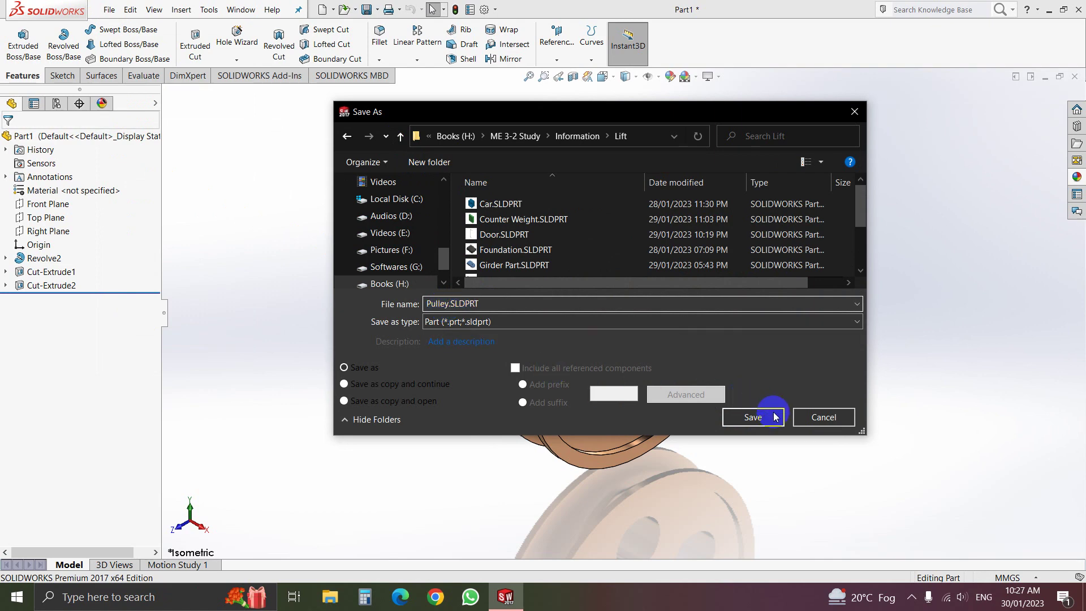
pyautogui.click(751, 418)
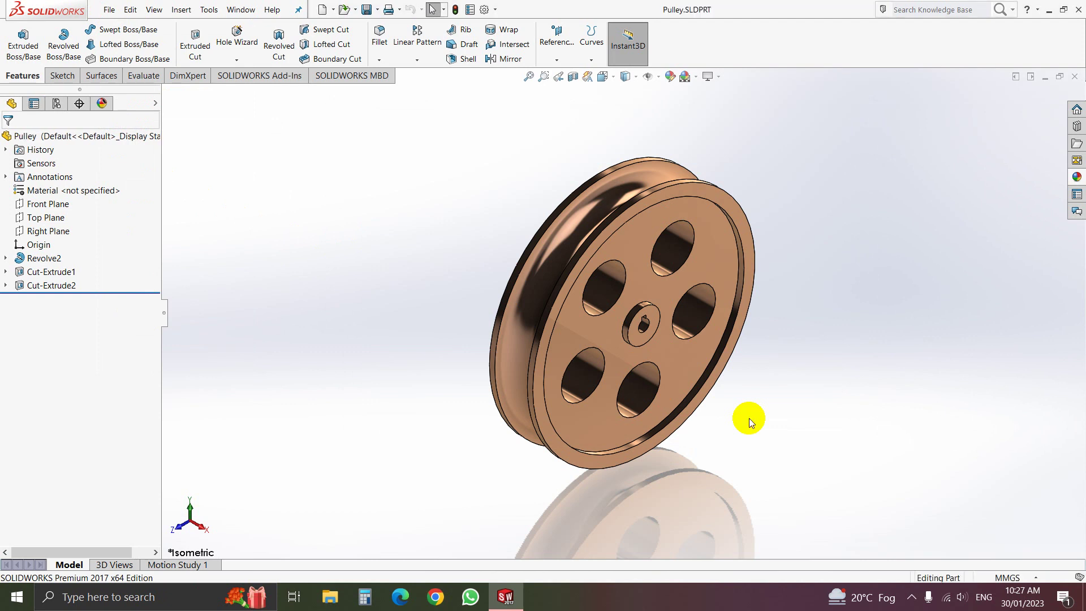